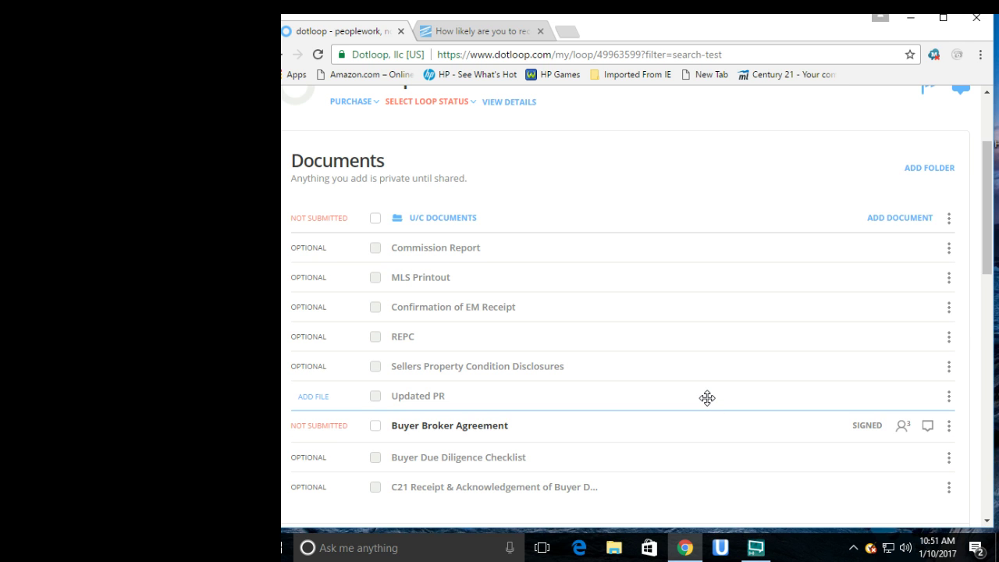
- Return to the loops list and examine the available loop filters, reading through the list of tags
{"action": "scroll", "coordinate": [707, 398], "scroll_direction": "up", "scroll_amount": 2}
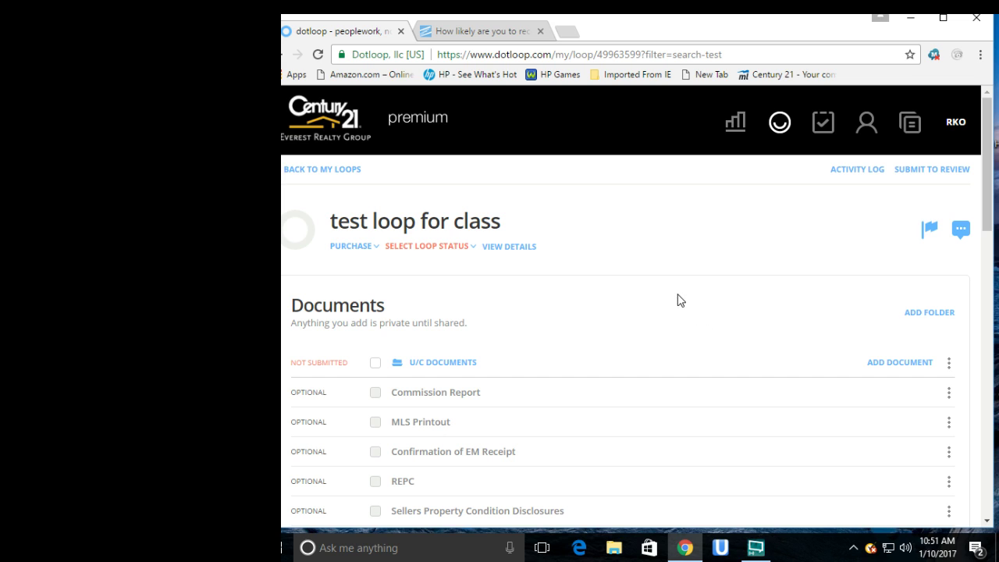
{"action": "left_click", "coordinate": [343, 170]}
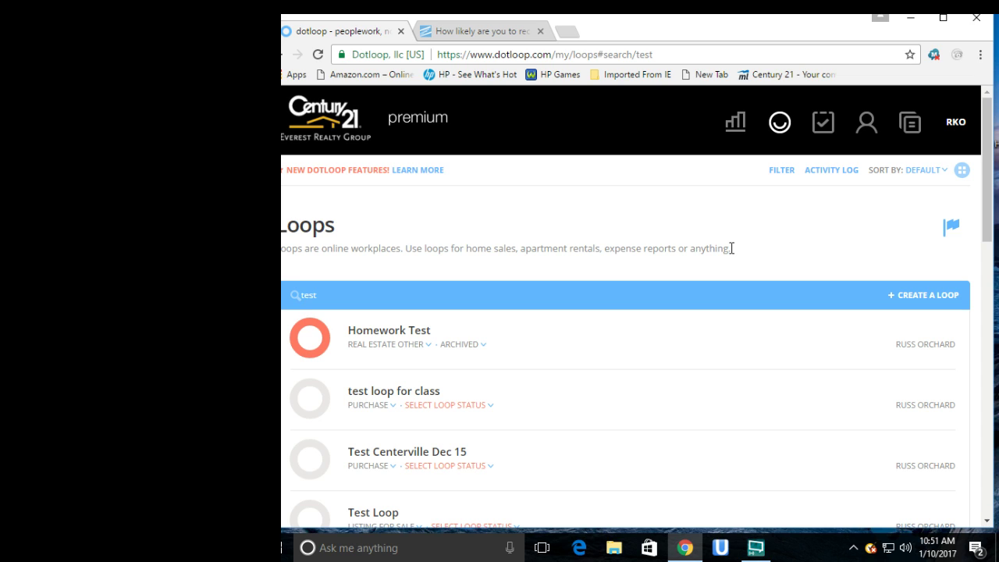
{"action": "left_click", "coordinate": [780, 172]}
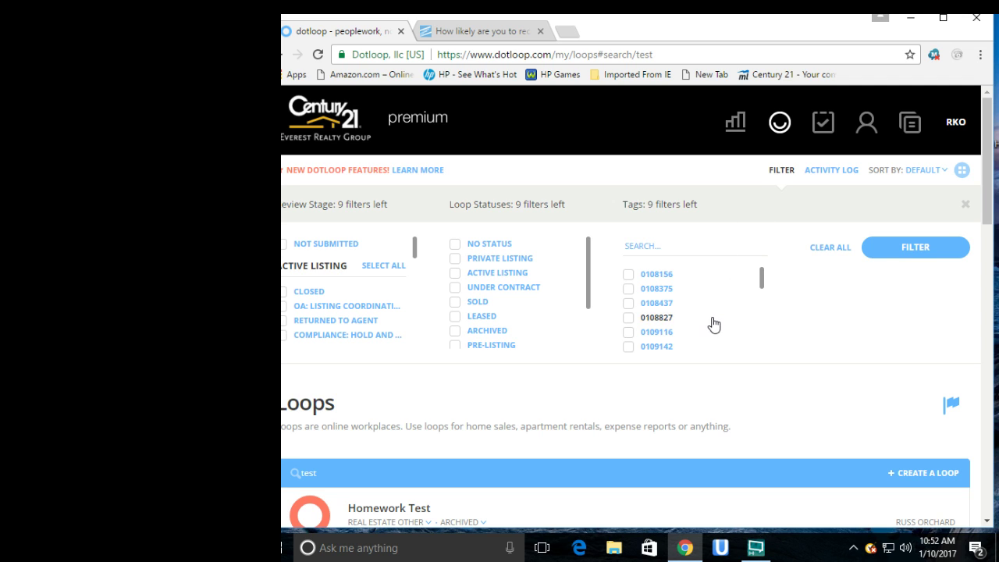
{"action": "scroll", "coordinate": [712, 323], "scroll_direction": "down", "scroll_amount": 5}
{"action": "scroll", "coordinate": [696, 323], "scroll_direction": "up", "scroll_amount": 2}
{"action": "scroll", "coordinate": [701, 322], "scroll_direction": "down", "scroll_amount": 2}
{"action": "scroll", "coordinate": [702, 322], "scroll_direction": "down", "scroll_amount": 8}
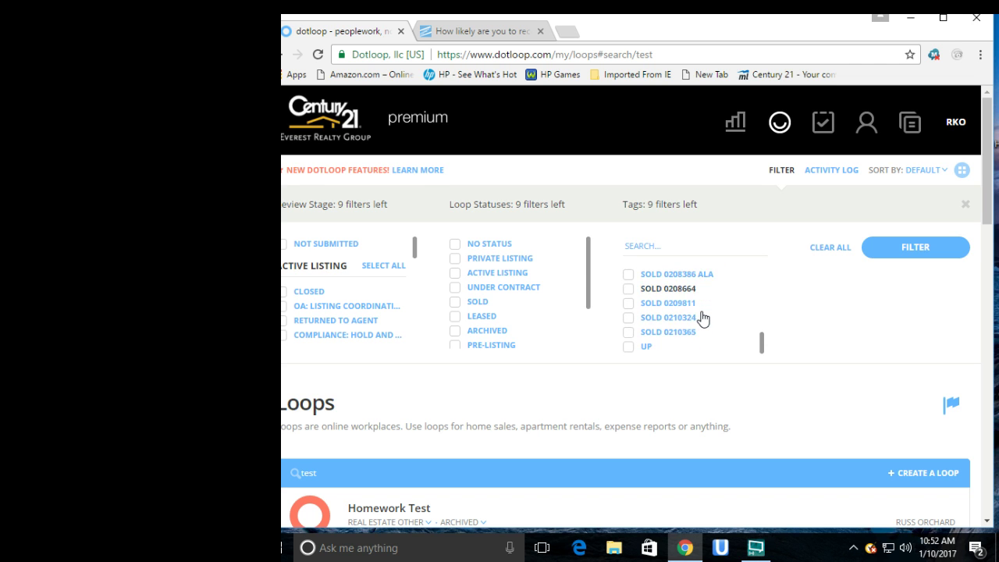
{"action": "scroll", "coordinate": [704, 316], "scroll_direction": "up", "scroll_amount": 4}
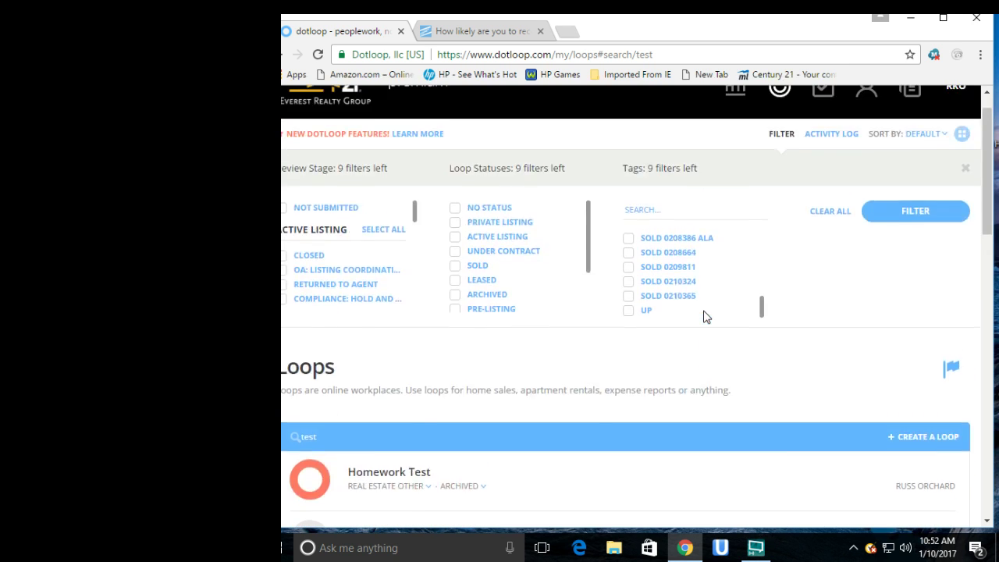
{"action": "scroll", "coordinate": [672, 300], "scroll_direction": "up", "scroll_amount": 4}
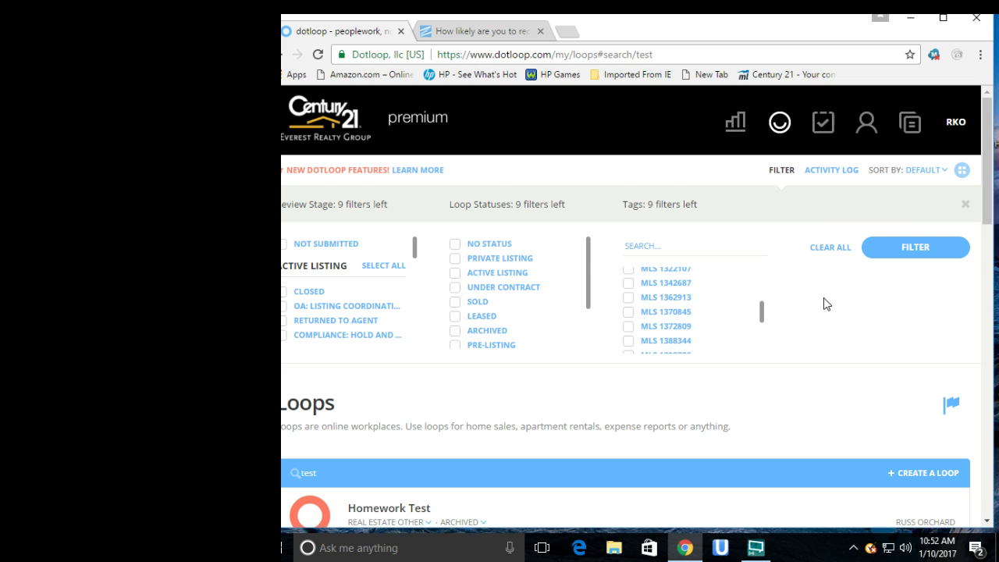
- Open the account settings and review the personal information fields
{"action": "left_click", "coordinate": [956, 122]}
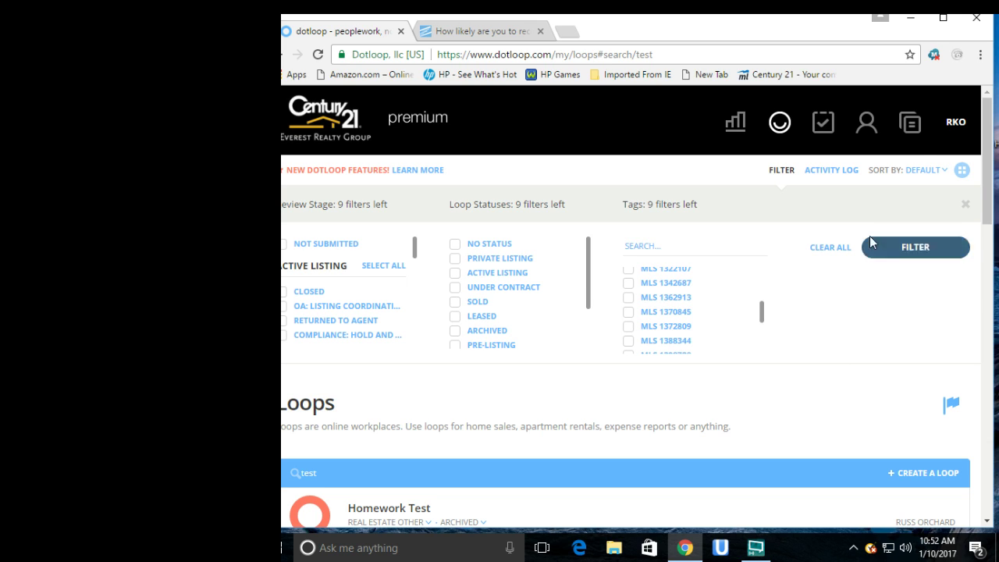
{"action": "mouse_move", "coordinate": [964, 114]}
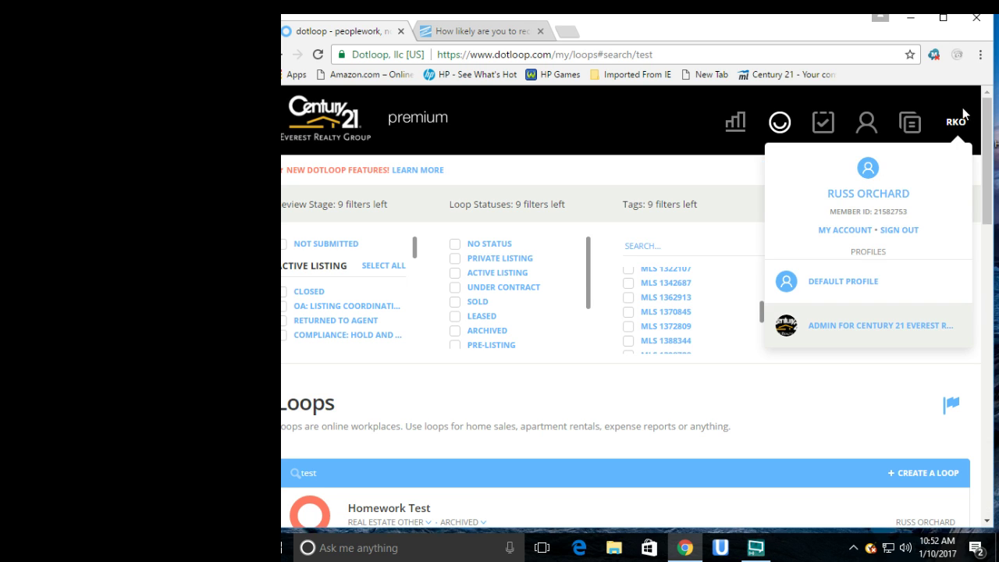
{"action": "left_click", "coordinate": [856, 232]}
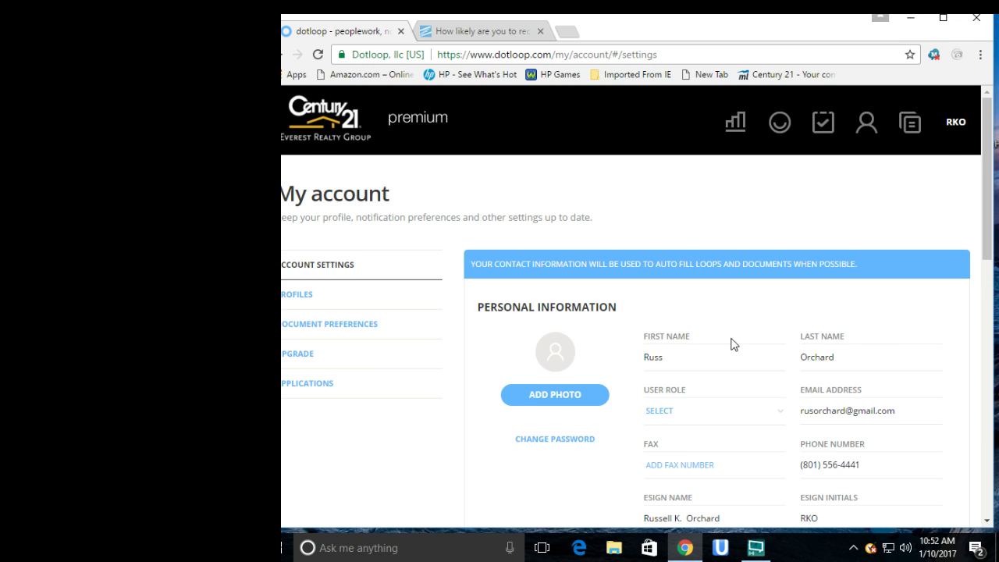
{"action": "scroll", "coordinate": [742, 343], "scroll_direction": "down", "scroll_amount": 2}
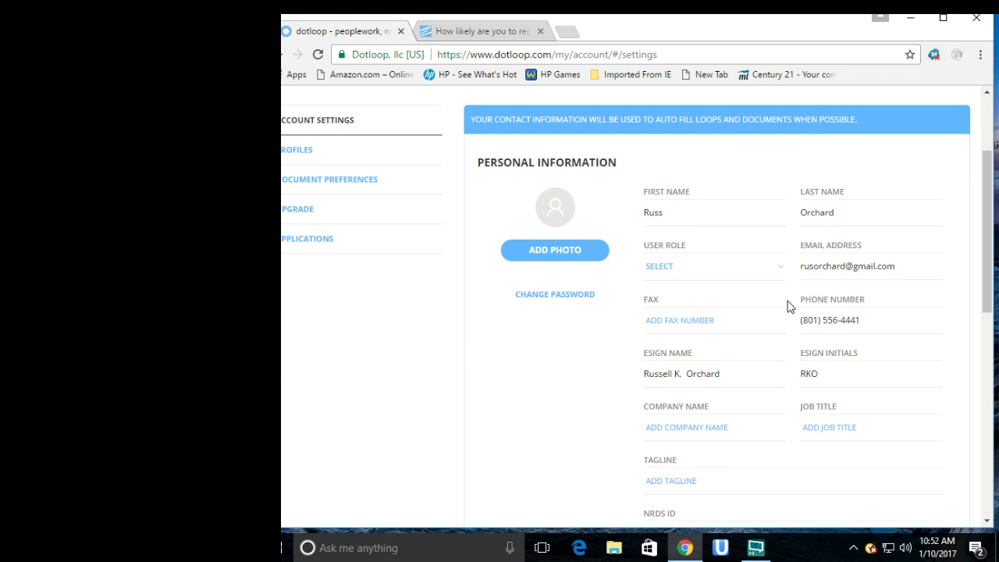
{"action": "left_click", "coordinate": [835, 314]}
{"action": "scroll", "coordinate": [588, 374], "scroll_direction": "down", "scroll_amount": 2}
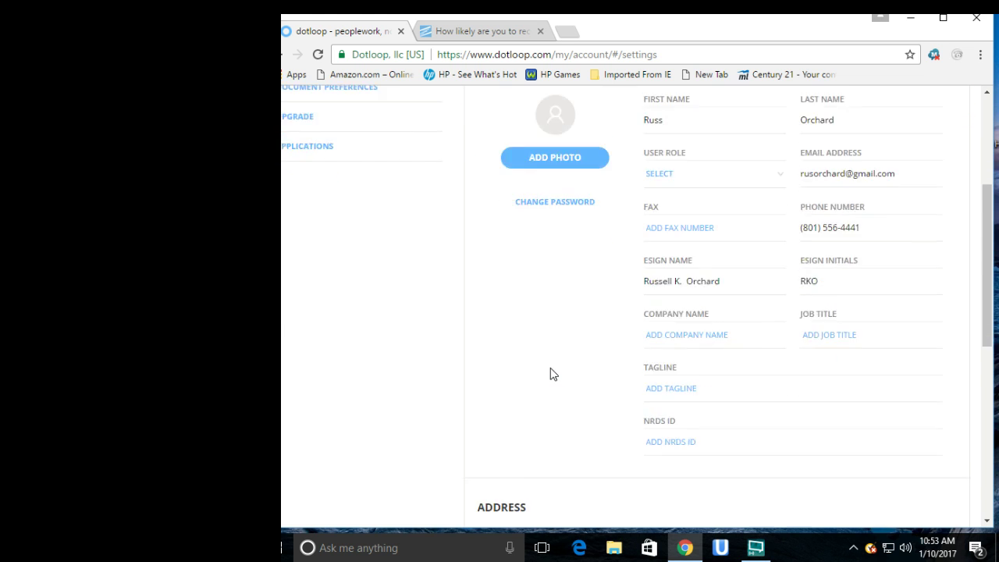
- Examine the rest of the account settings, from the profile section down to the address and email notification options
{"action": "scroll", "coordinate": [551, 372], "scroll_direction": "up", "scroll_amount": 4}
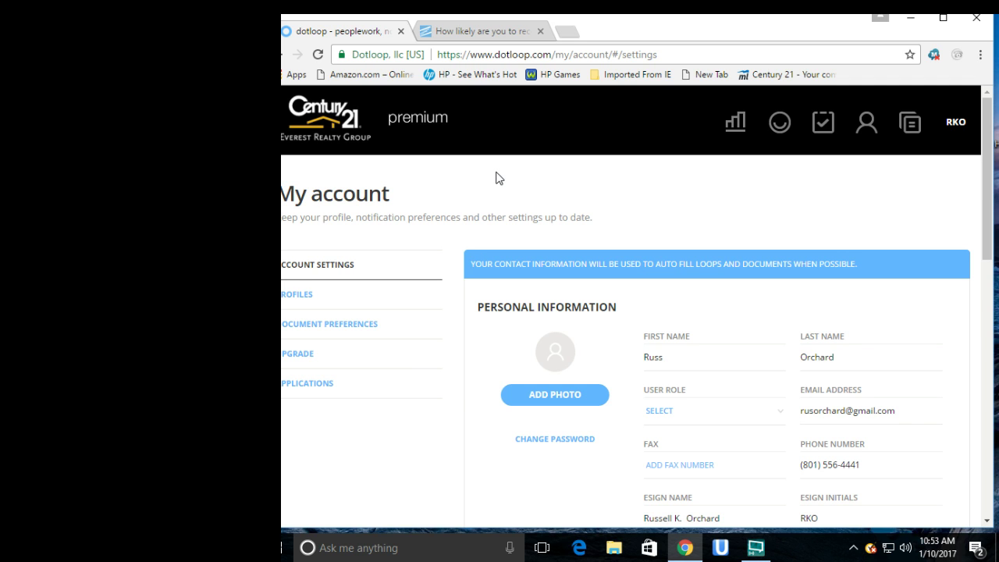
{"action": "scroll", "coordinate": [498, 181], "scroll_direction": "down", "scroll_amount": 1}
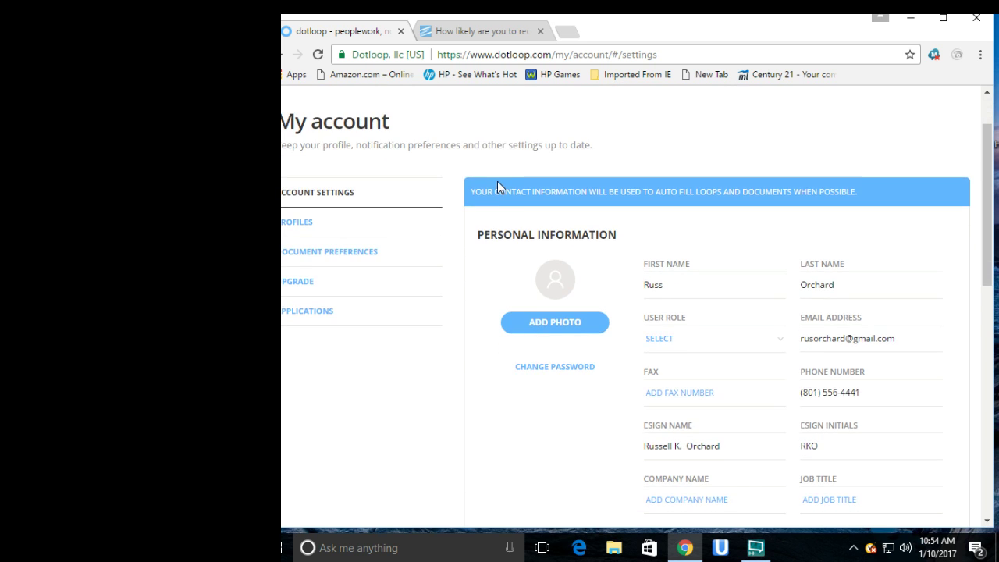
{"action": "scroll", "coordinate": [498, 188], "scroll_direction": "down", "scroll_amount": 1}
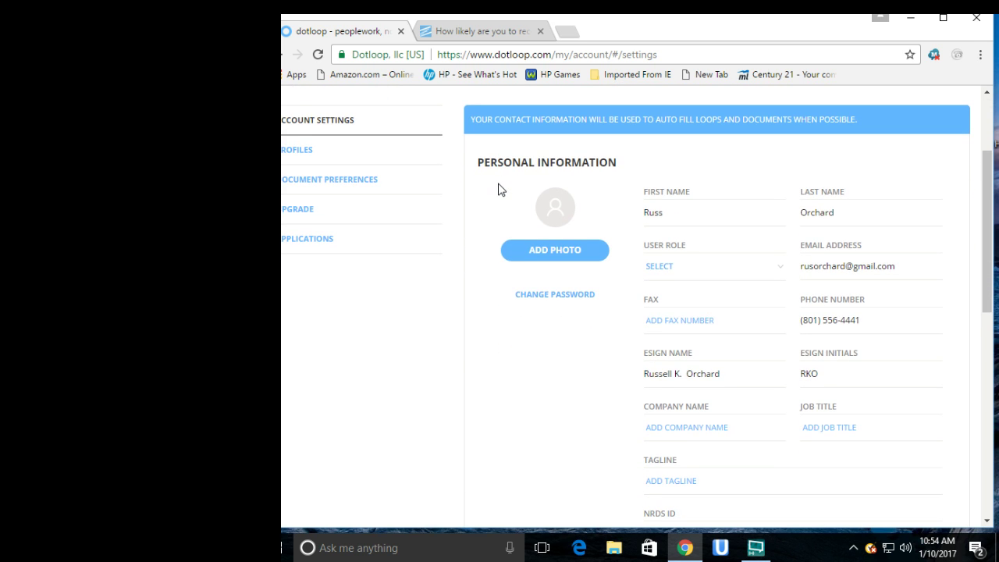
{"action": "scroll", "coordinate": [501, 189], "scroll_direction": "up", "scroll_amount": 1}
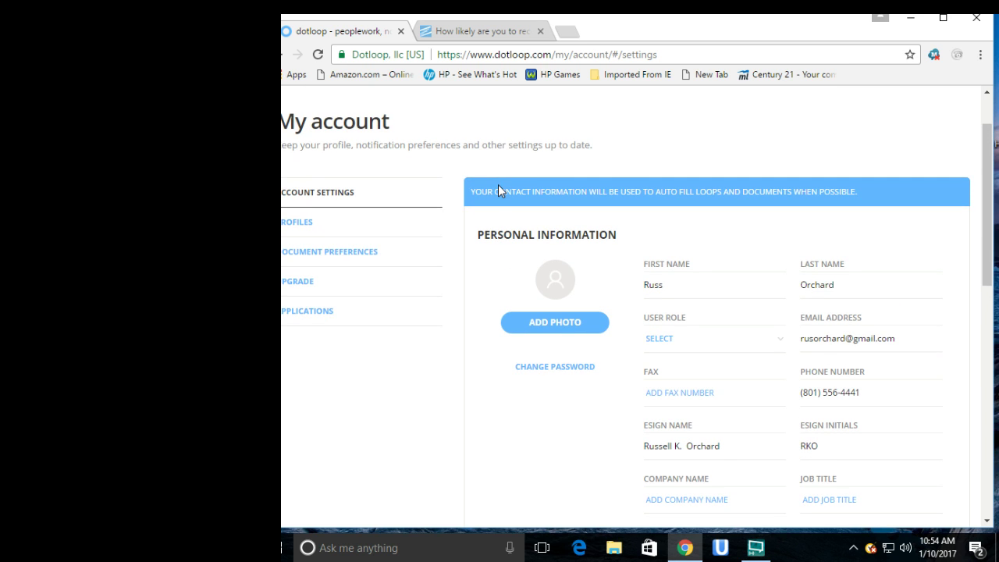
{"action": "scroll", "coordinate": [496, 186], "scroll_direction": "up", "scroll_amount": 1}
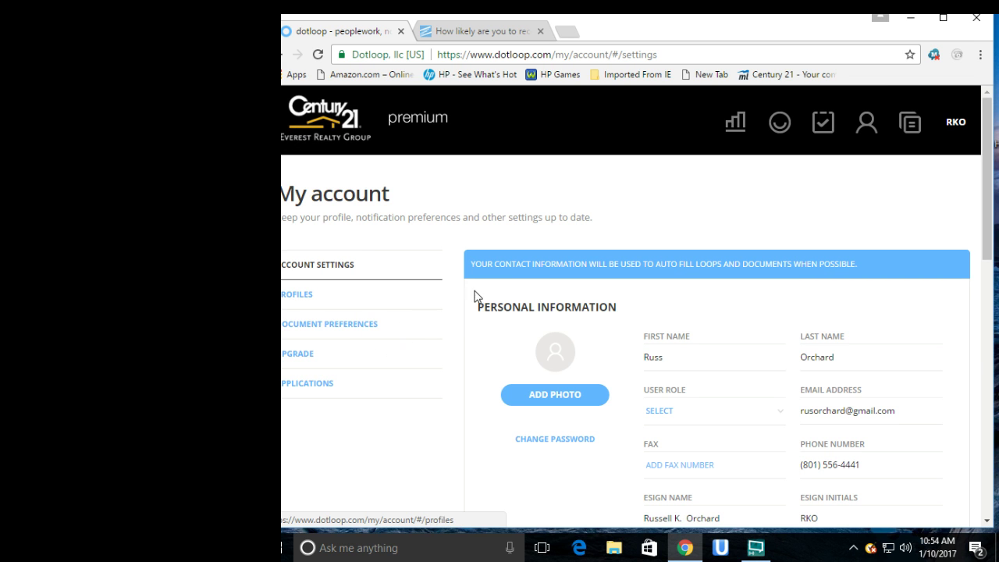
{"action": "scroll", "coordinate": [510, 335], "scroll_direction": "down", "scroll_amount": 2}
{"action": "scroll", "coordinate": [509, 336], "scroll_direction": "down", "scroll_amount": 7}
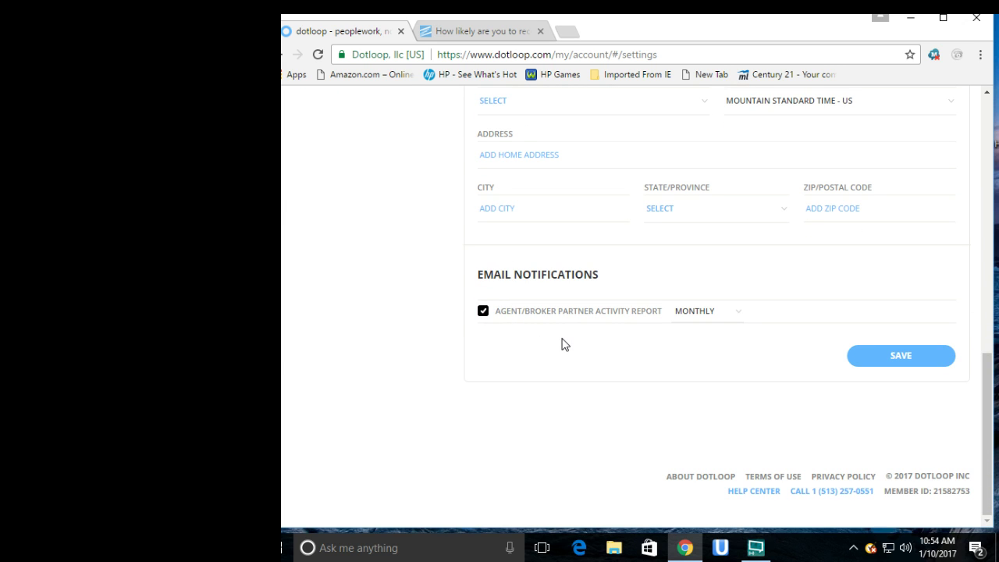
{"action": "scroll", "coordinate": [527, 334], "scroll_direction": "up", "scroll_amount": 10}
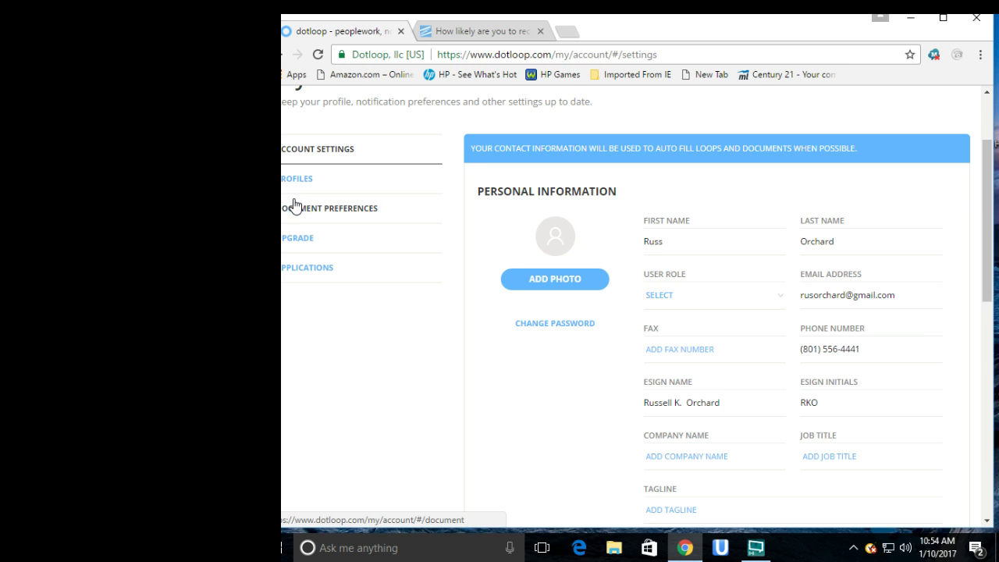
{"action": "scroll", "coordinate": [546, 410], "scroll_direction": "up", "scroll_amount": 2}
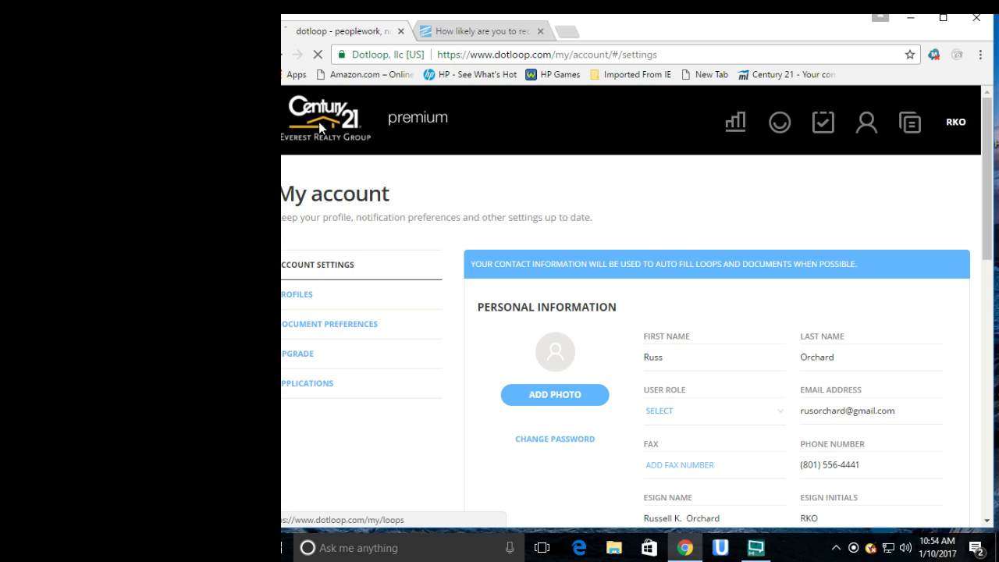
- Go back to the loops list, search for "test loop" and open the loop "test loop for class"
{"action": "left_click", "coordinate": [318, 127]}
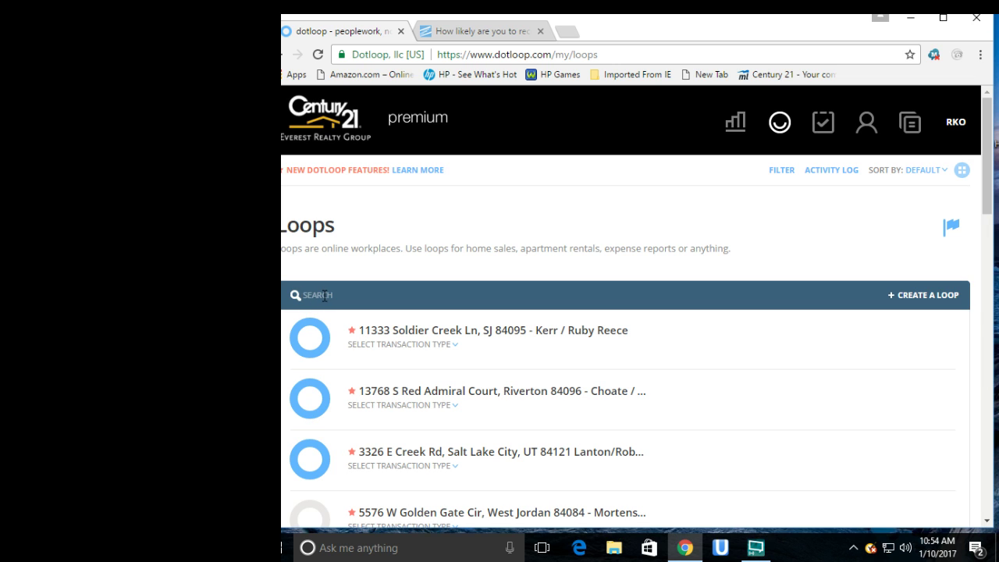
{"action": "left_click", "coordinate": [325, 296]}
{"action": "type", "text": "test loop"}
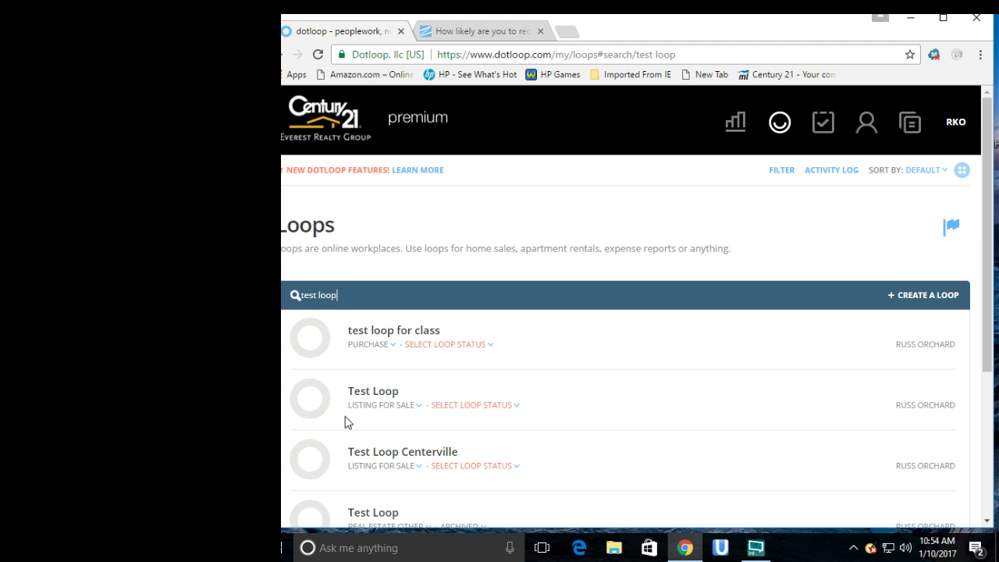
{"action": "left_click", "coordinate": [393, 333]}
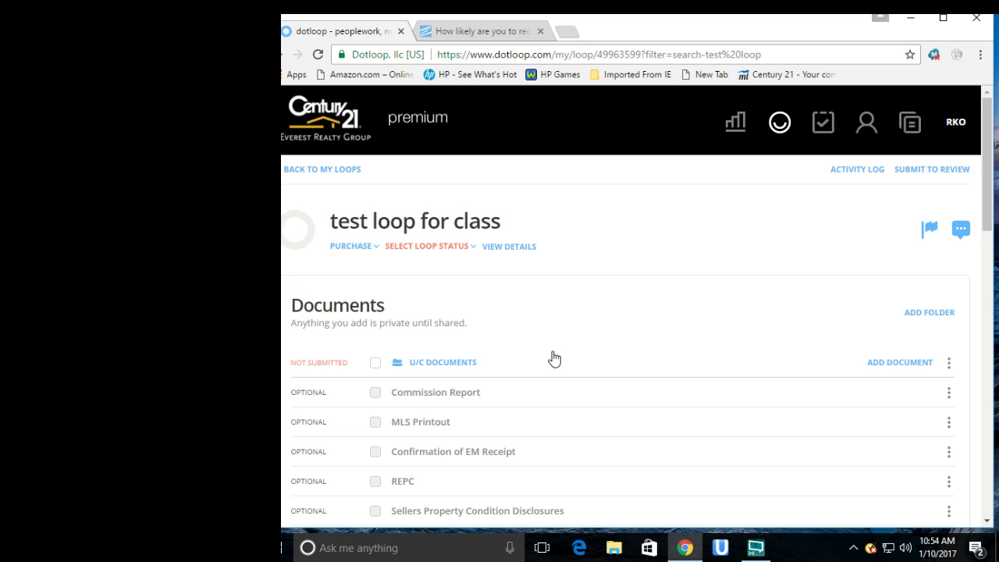
- Select the whole U/C Documents folder in the loop's documents
{"action": "scroll", "coordinate": [563, 349], "scroll_direction": "down", "scroll_amount": 3}
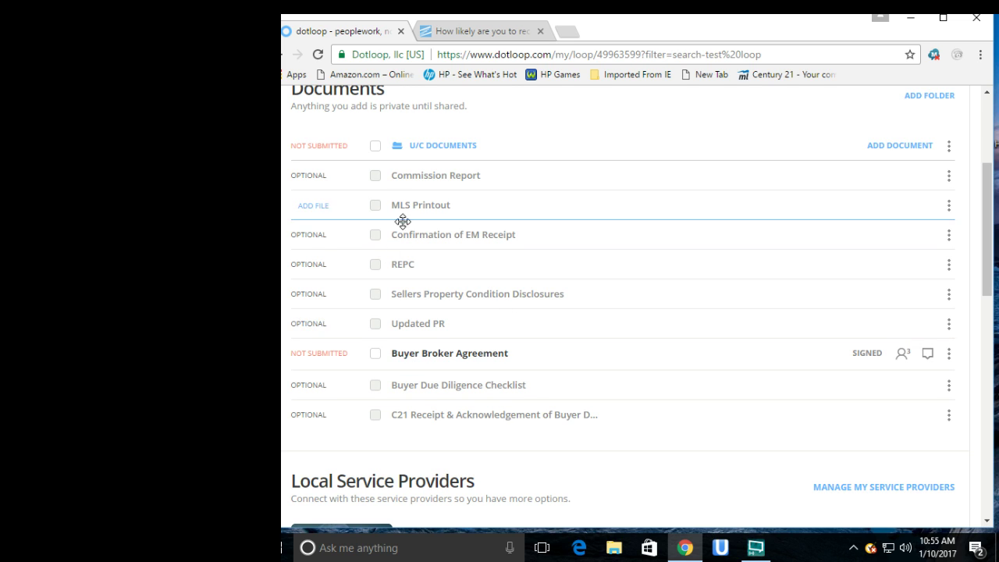
{"action": "left_click", "coordinate": [375, 146]}
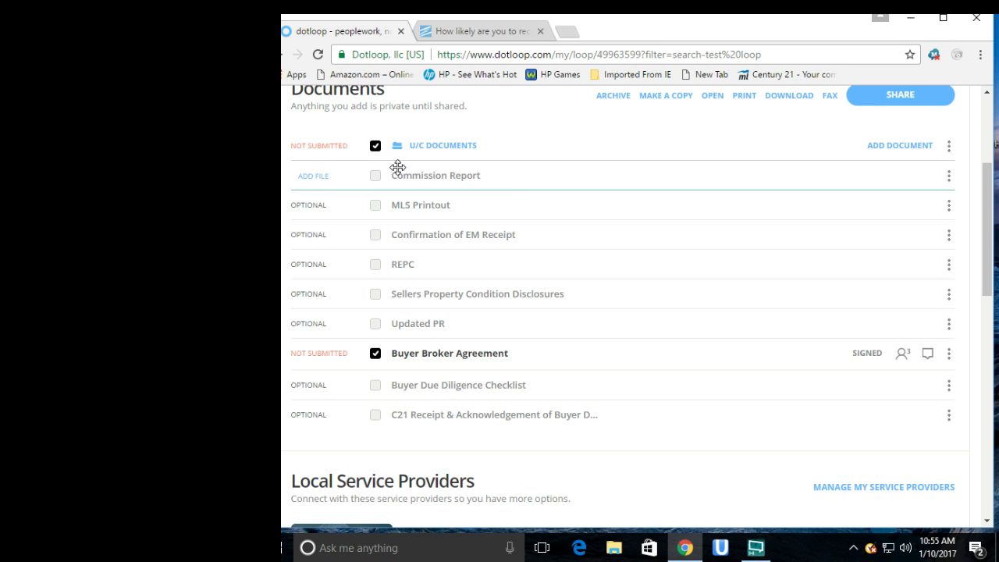
{"action": "scroll", "coordinate": [653, 261], "scroll_direction": "up", "scroll_amount": 1}
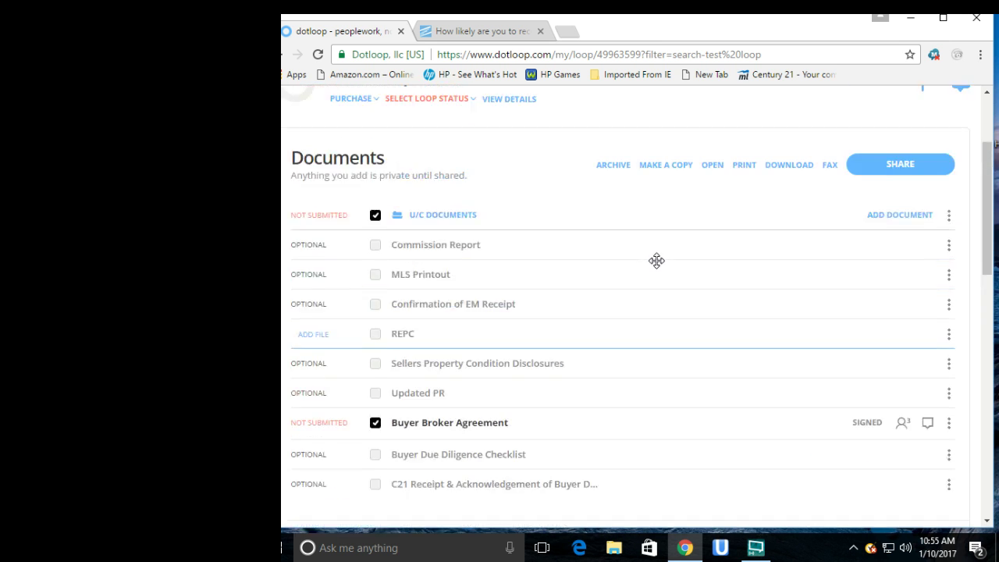
{"action": "scroll", "coordinate": [657, 260], "scroll_direction": "down", "scroll_amount": 3}
{"action": "scroll", "coordinate": [657, 261], "scroll_direction": "up", "scroll_amount": 5}
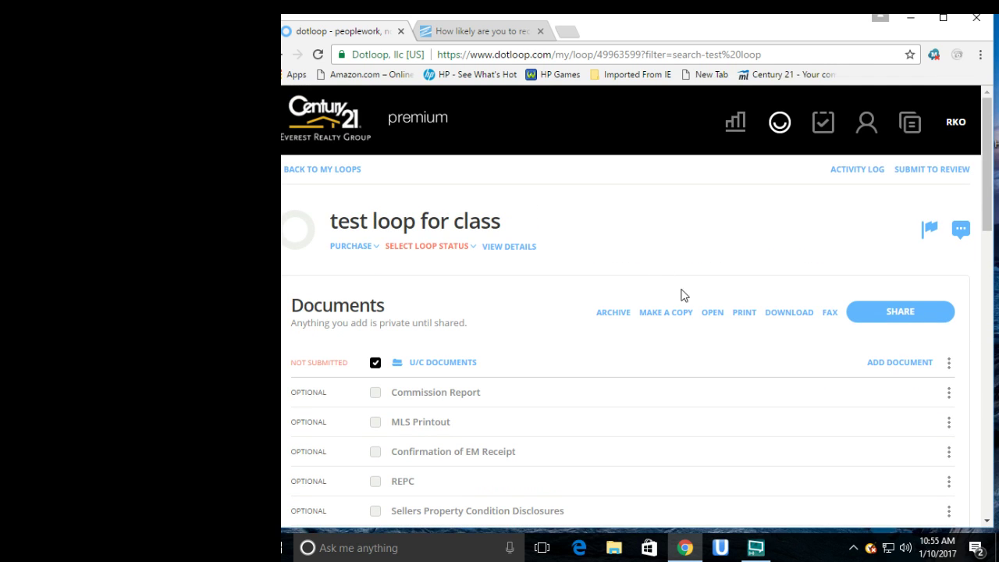
- Start submitting the loop for review to view the required additional details, and close the form without submitting
{"action": "left_click", "coordinate": [927, 170]}
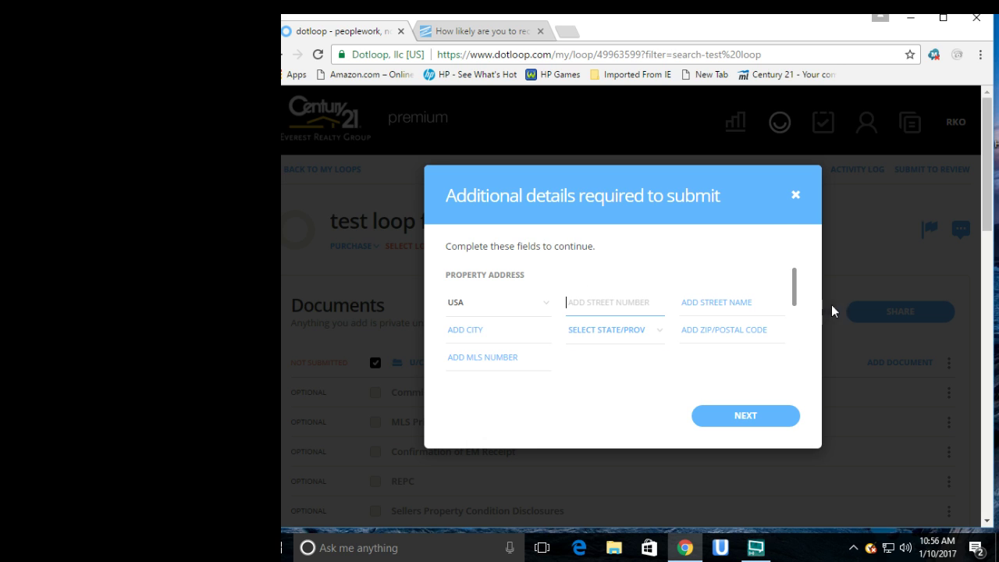
{"action": "left_click", "coordinate": [796, 196]}
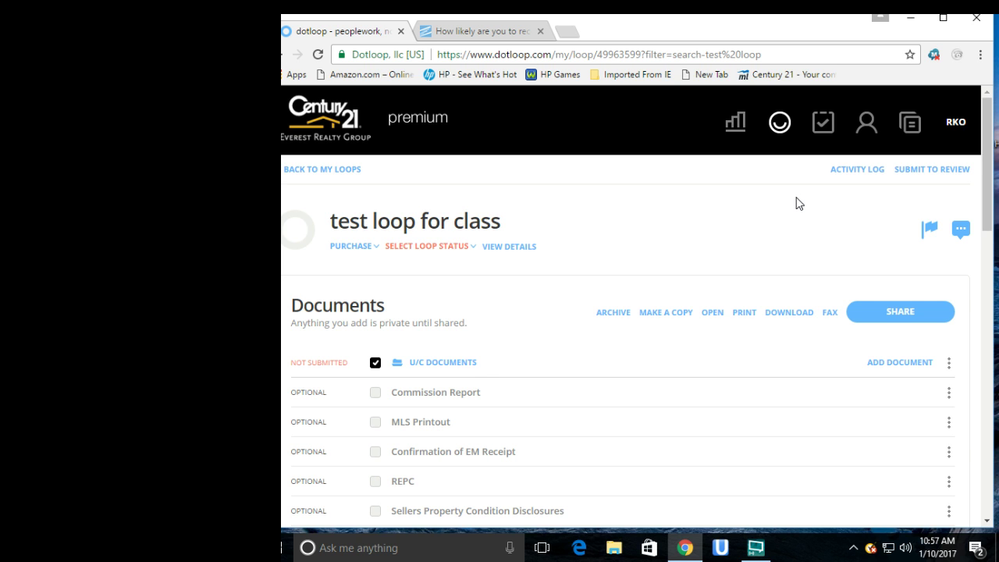
- Open the Buyer Broker Agreement from the loop's documents and read through its first page, including the buyer's initials area
{"action": "scroll", "coordinate": [705, 292], "scroll_direction": "down", "scroll_amount": 3}
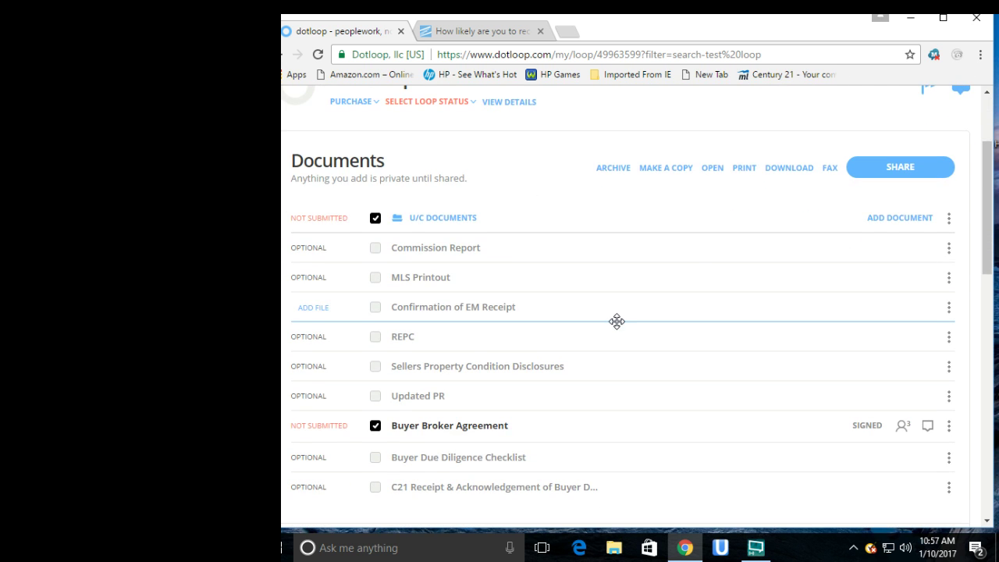
{"action": "scroll", "coordinate": [617, 321], "scroll_direction": "down", "scroll_amount": 1}
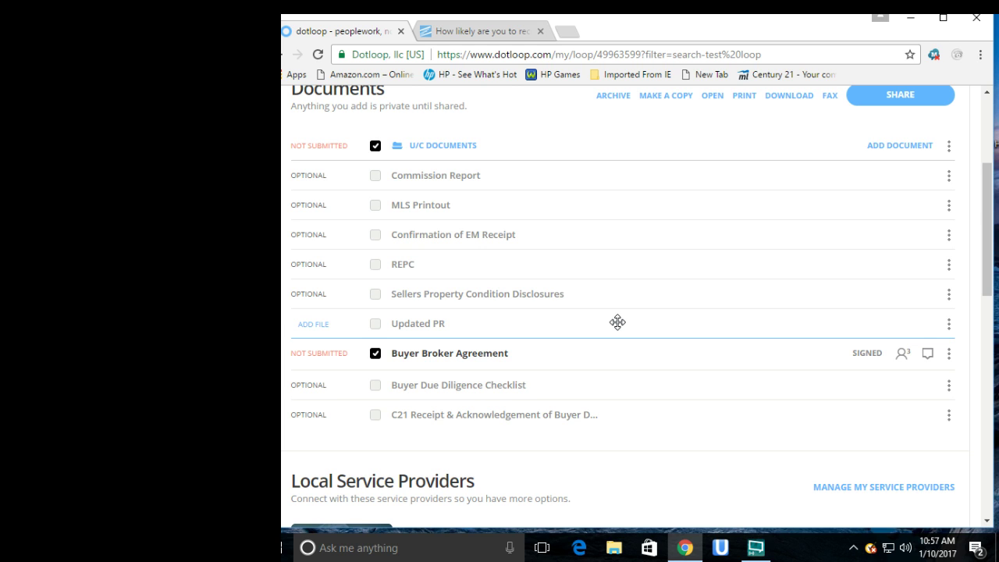
{"action": "left_click", "coordinate": [486, 360]}
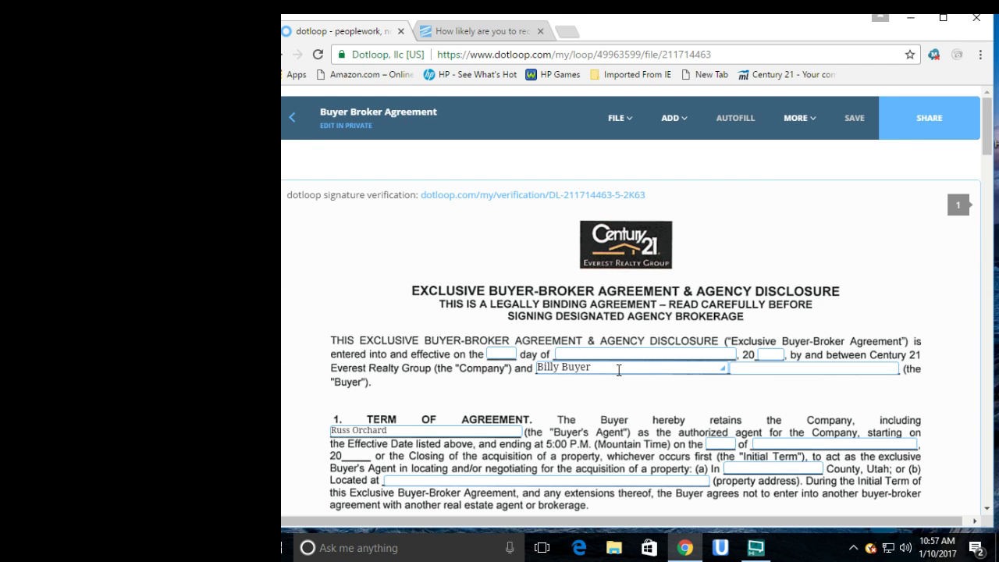
{"action": "scroll", "coordinate": [619, 370], "scroll_direction": "down", "scroll_amount": 2}
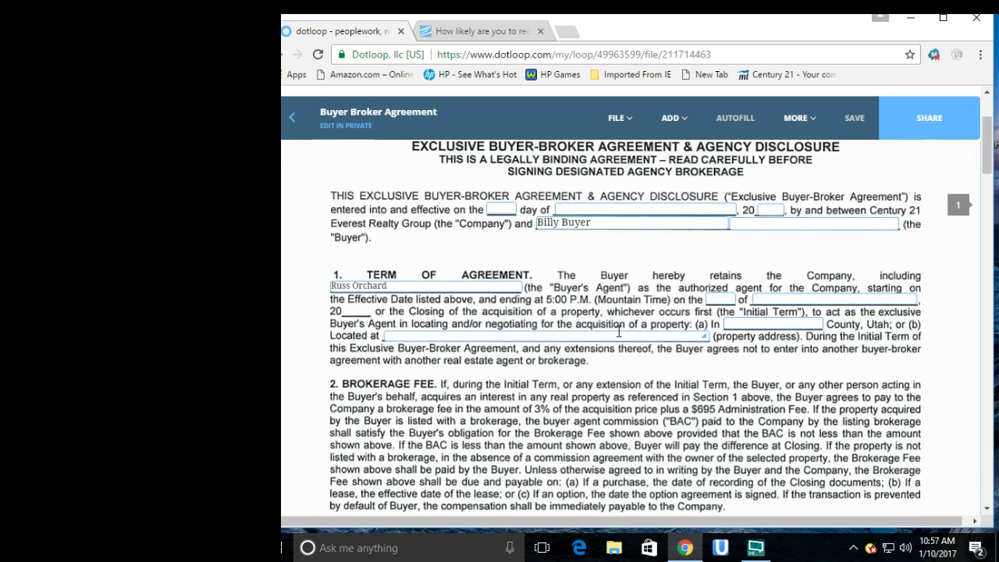
{"action": "scroll", "coordinate": [619, 334], "scroll_direction": "up", "scroll_amount": 1}
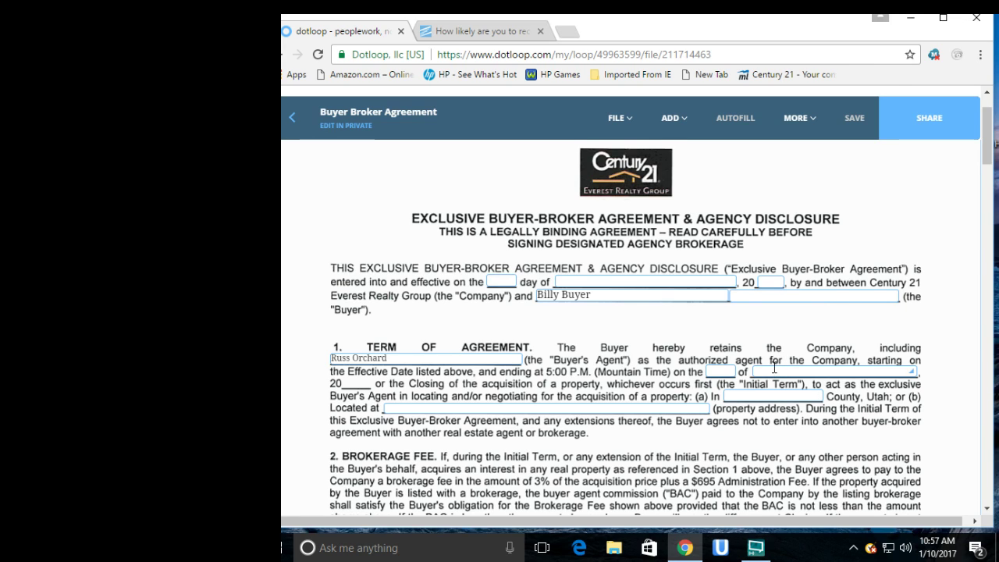
{"action": "scroll", "coordinate": [776, 366], "scroll_direction": "down", "scroll_amount": 1}
{"action": "scroll", "coordinate": [772, 366], "scroll_direction": "down", "scroll_amount": 8}
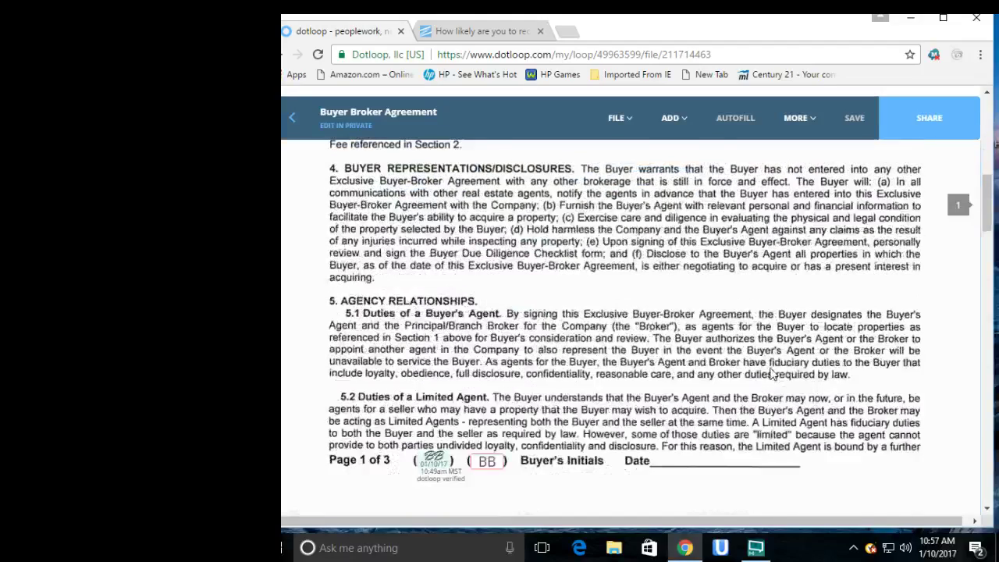
{"action": "scroll", "coordinate": [660, 416], "scroll_direction": "up", "scroll_amount": 9}
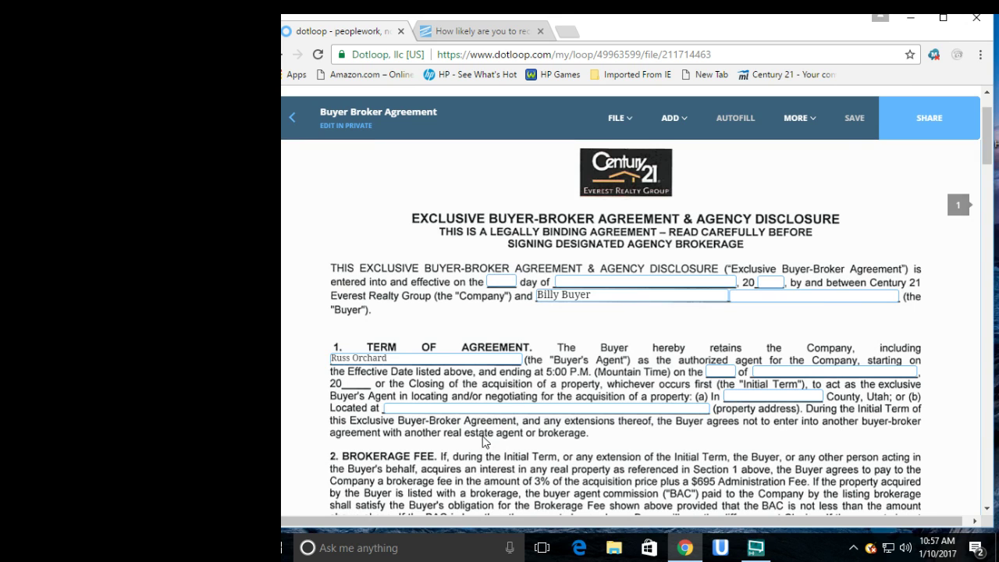
- Delete the last characters of the buyer's agent name in the Term of Agreement section and accept creating a new document version
{"action": "left_click", "coordinate": [398, 358]}
{"action": "key", "text": "BackSpace"}
{"action": "key", "text": "BackSpace"}
{"action": "key", "text": "BackSpace"}
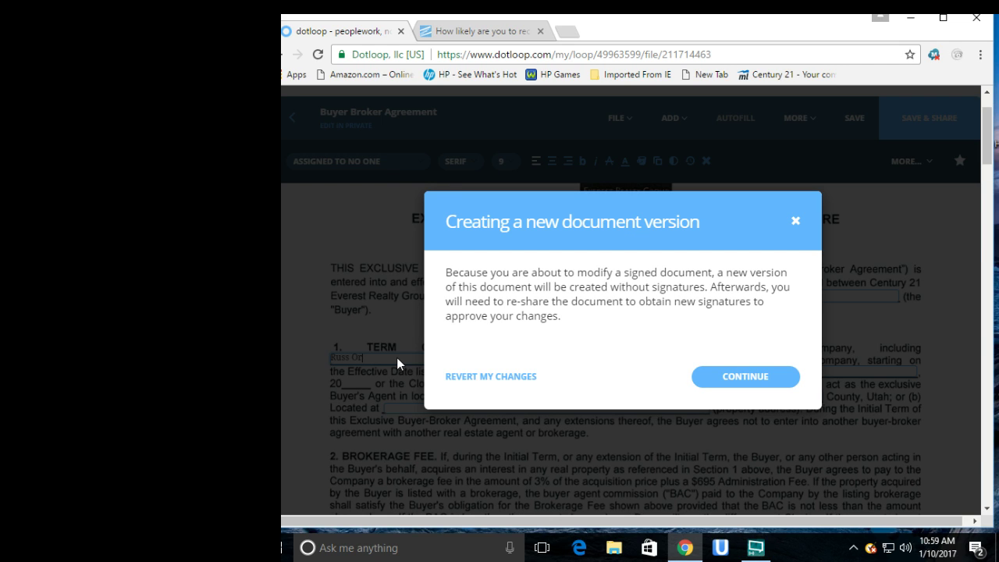
{"action": "left_click", "coordinate": [760, 383]}
- Examine the signature, date and initials fields throughout the Buyer Broker Agreement's pages
{"action": "scroll", "coordinate": [731, 398], "scroll_direction": "down", "scroll_amount": 3}
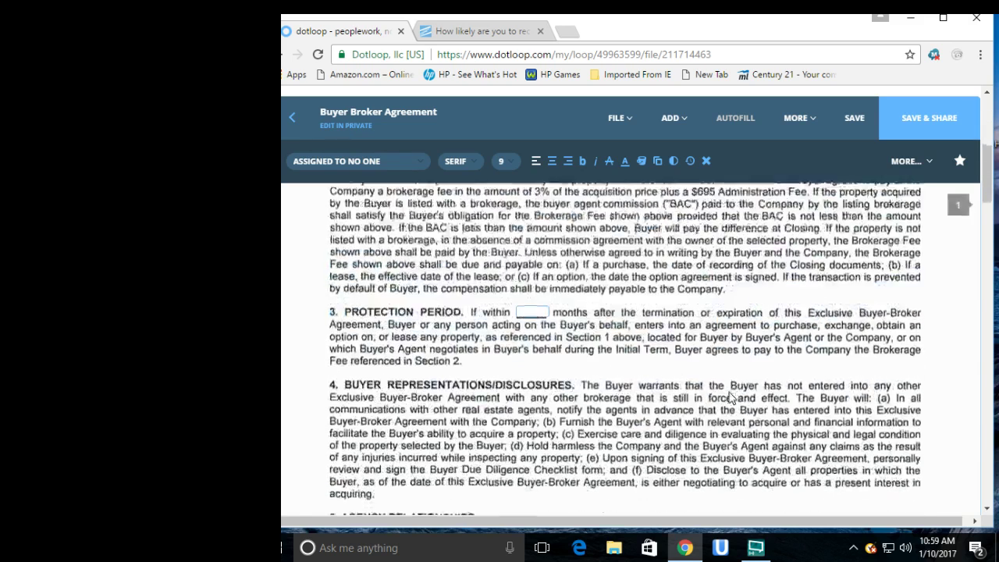
{"action": "scroll", "coordinate": [732, 398], "scroll_direction": "down", "scroll_amount": 6}
{"action": "scroll", "coordinate": [481, 386], "scroll_direction": "down", "scroll_amount": 3}
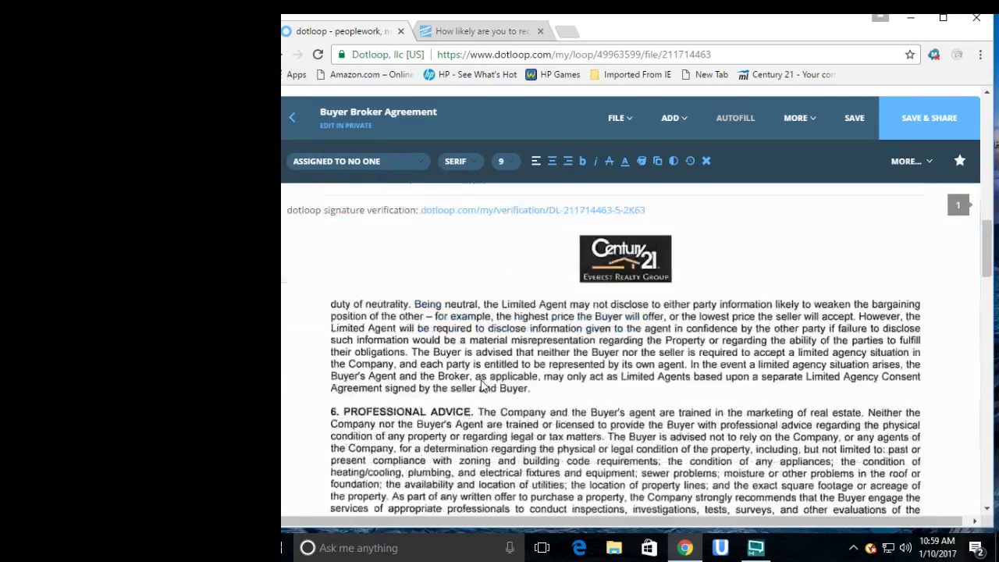
{"action": "scroll", "coordinate": [482, 387], "scroll_direction": "down", "scroll_amount": 15}
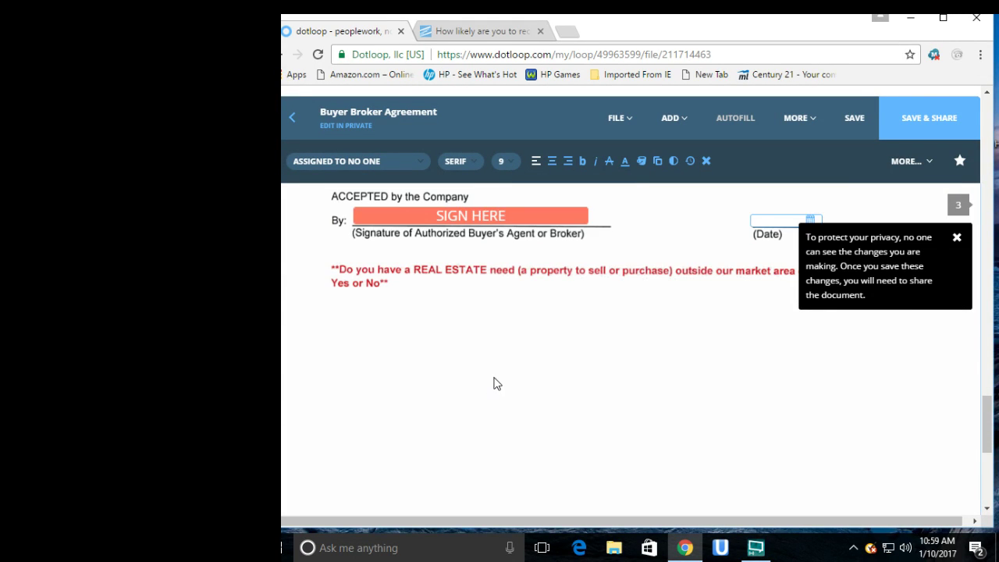
{"action": "scroll", "coordinate": [494, 383], "scroll_direction": "up", "scroll_amount": 3}
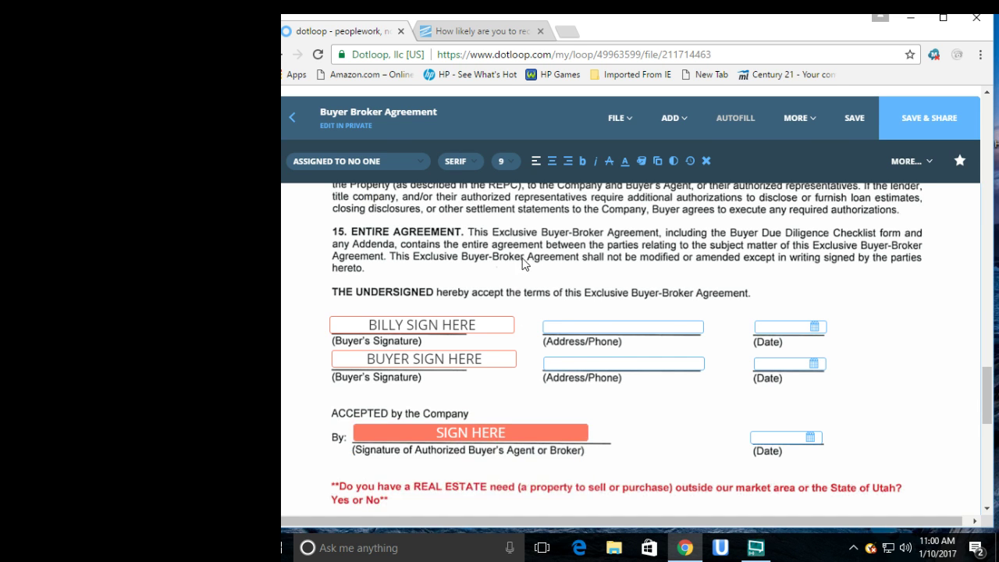
{"action": "scroll", "coordinate": [527, 263], "scroll_direction": "down", "scroll_amount": 2}
{"action": "scroll", "coordinate": [527, 268], "scroll_direction": "up", "scroll_amount": 6}
{"action": "scroll", "coordinate": [526, 268], "scroll_direction": "up", "scroll_amount": 10}
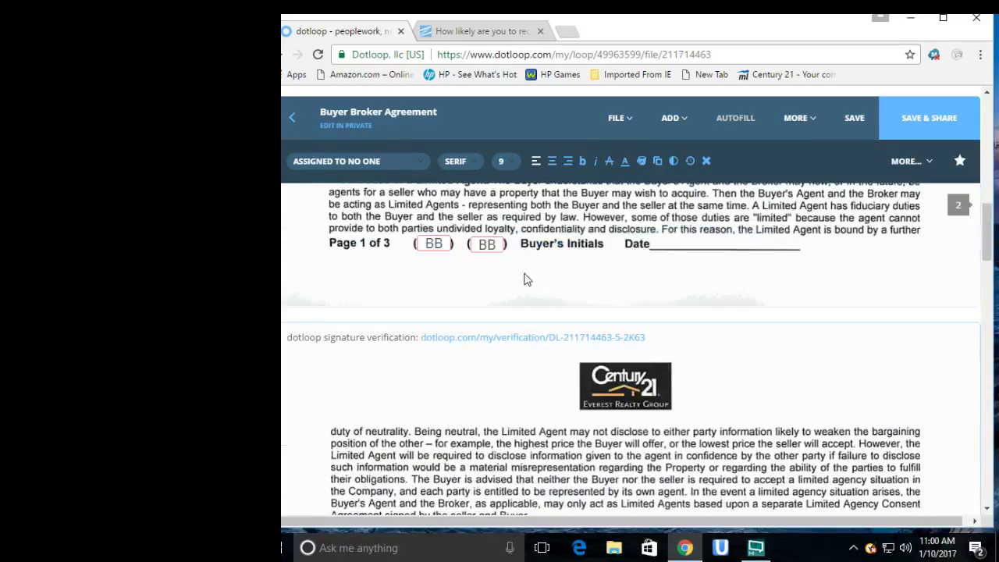
- Leave the Buyer Broker Agreement without saving the changes and return to the loop's document list
{"action": "left_click", "coordinate": [288, 127]}
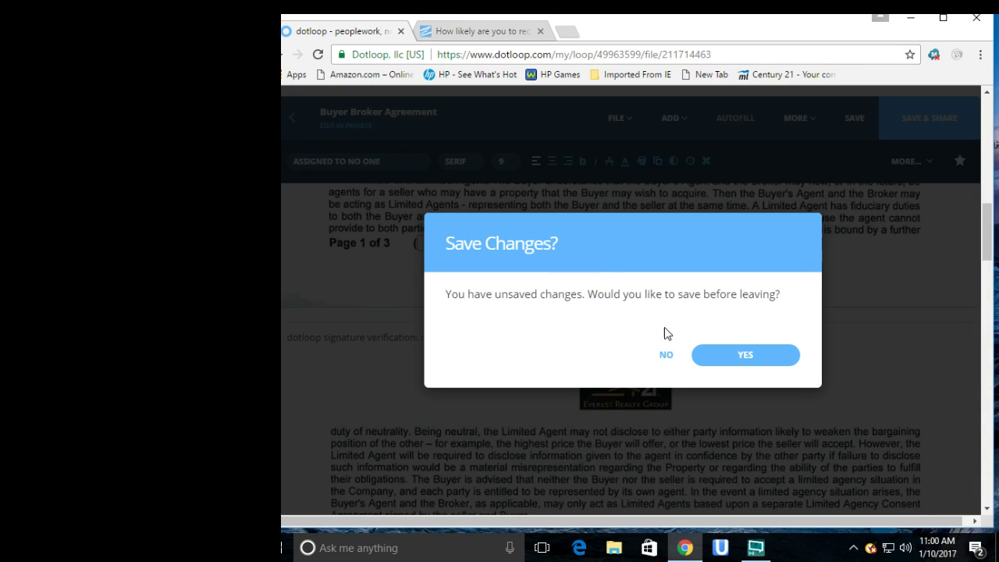
{"action": "left_click", "coordinate": [667, 356]}
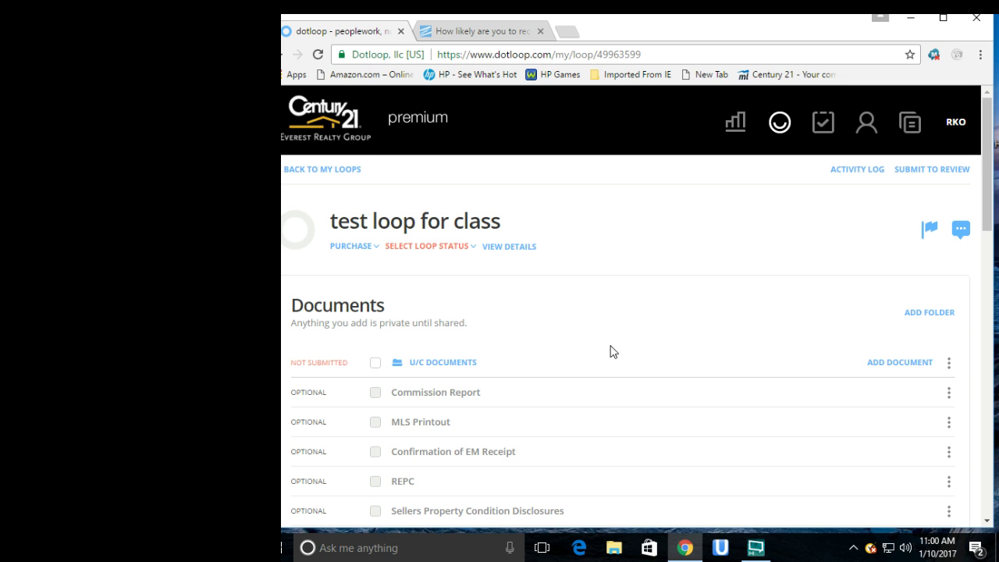
{"action": "scroll", "coordinate": [612, 347], "scroll_direction": "down", "scroll_amount": 3}
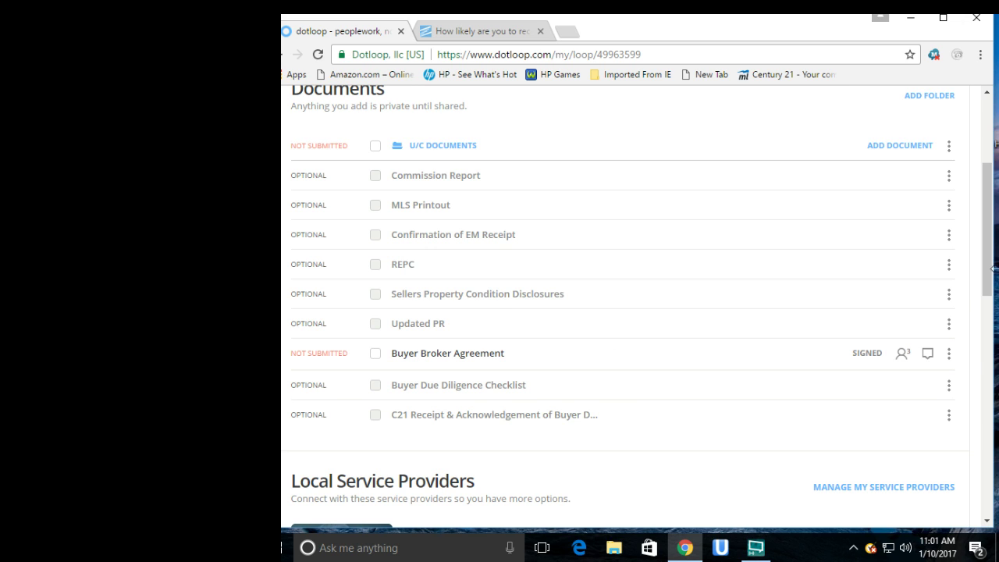
- Archive the Buyer Broker Agreement, and show the loop's archived documents before hiding them again
{"action": "left_click", "coordinate": [950, 359]}
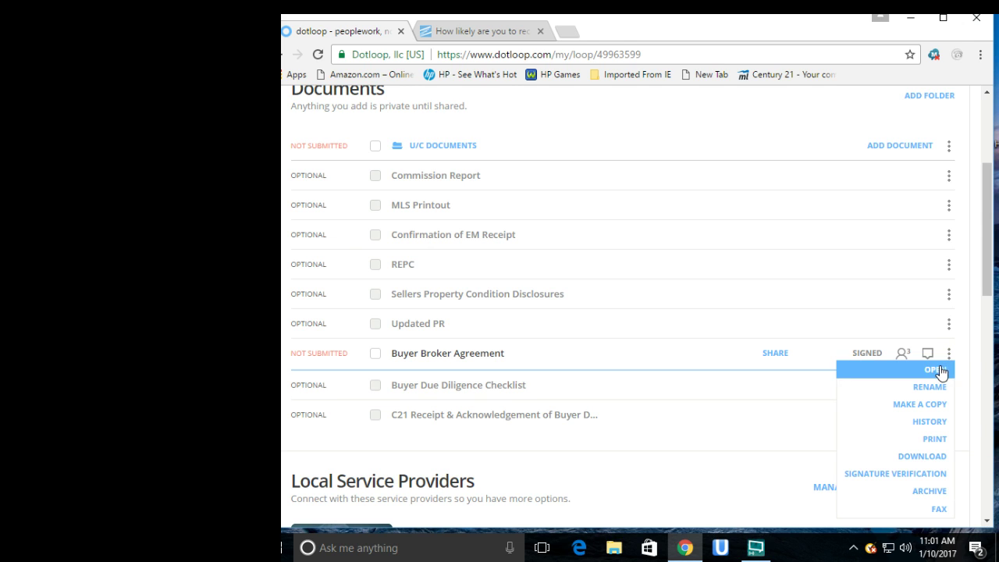
{"action": "left_click", "coordinate": [950, 359]}
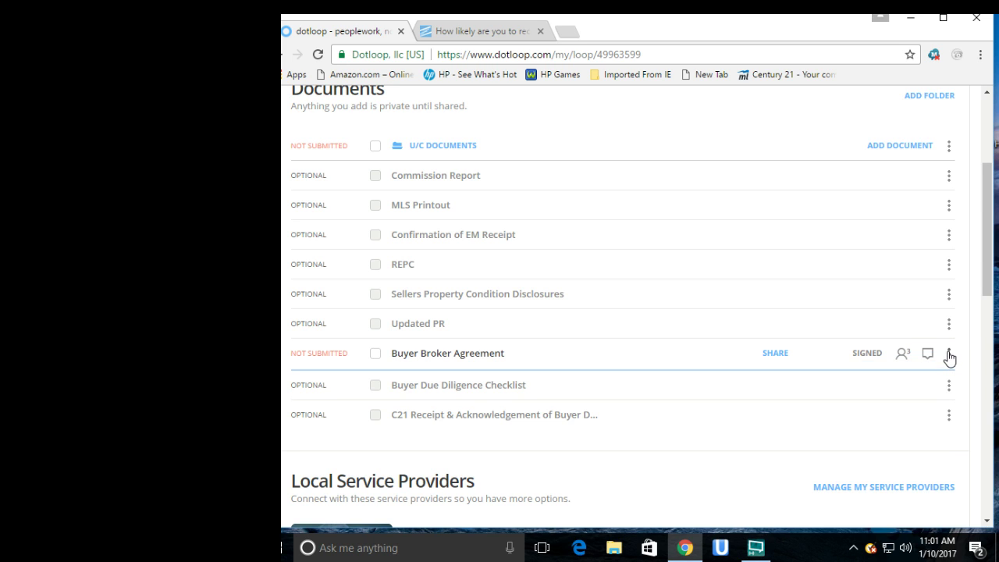
{"action": "left_click", "coordinate": [949, 359]}
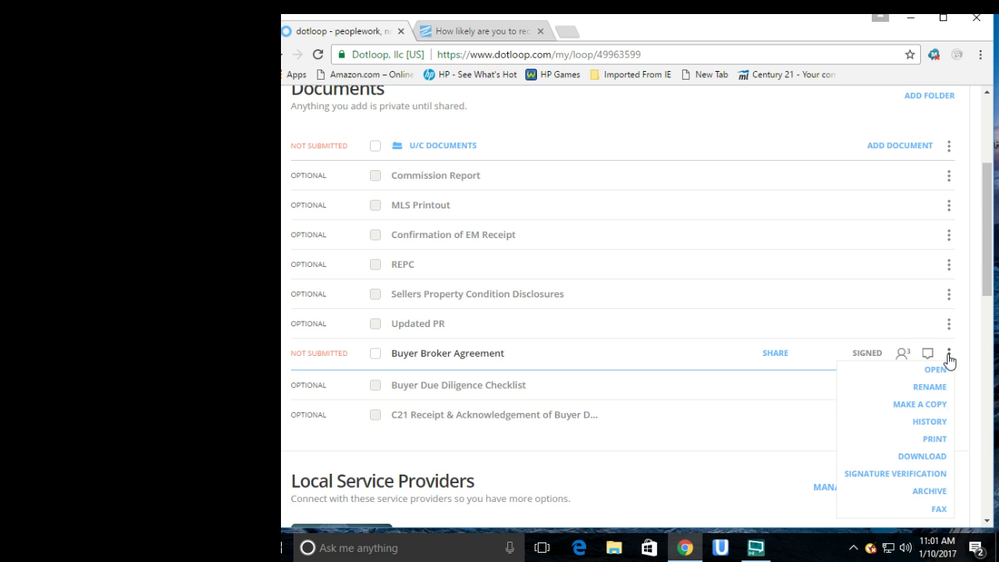
{"action": "left_click", "coordinate": [911, 492]}
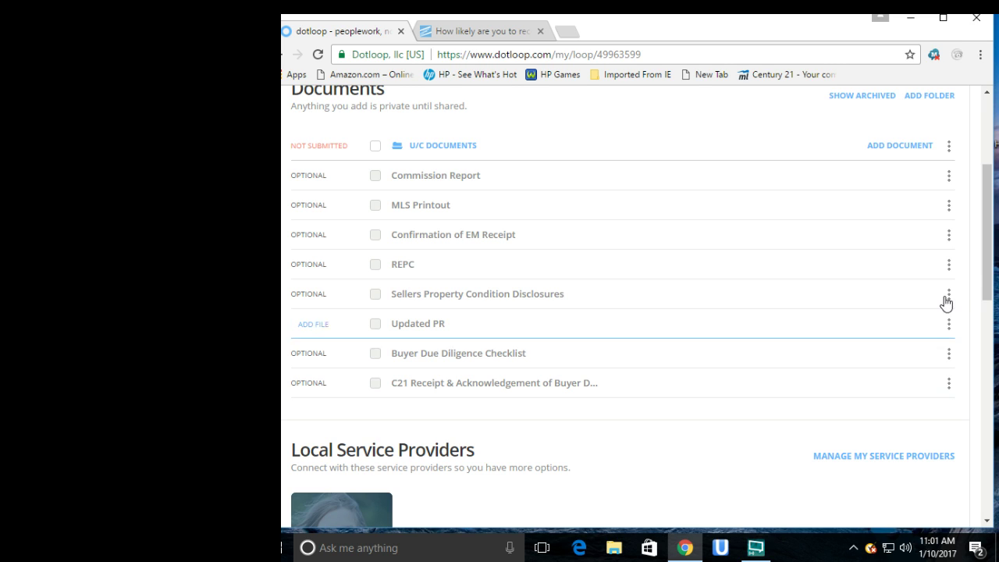
{"action": "left_click", "coordinate": [852, 103]}
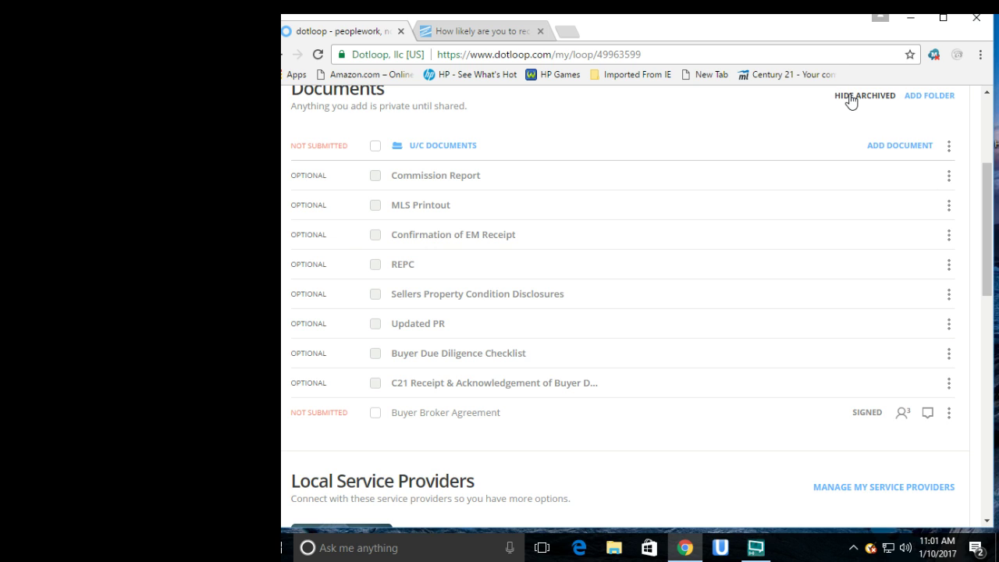
{"action": "left_click", "coordinate": [851, 101]}
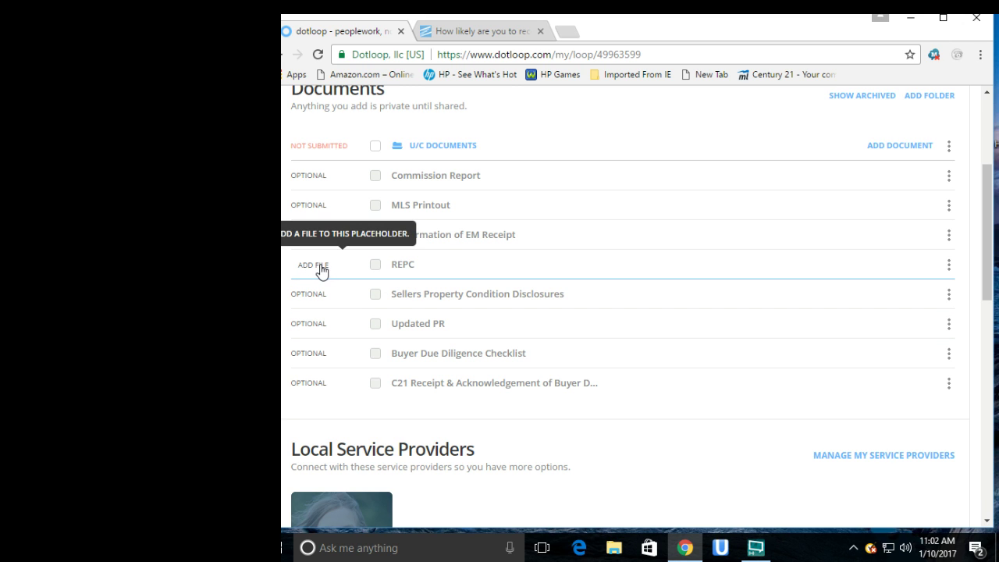
- Add the Confirmation of Receipt of Earnest Money template from All C21 & MLS Forms to the REPC placeholder
{"action": "left_click", "coordinate": [314, 266]}
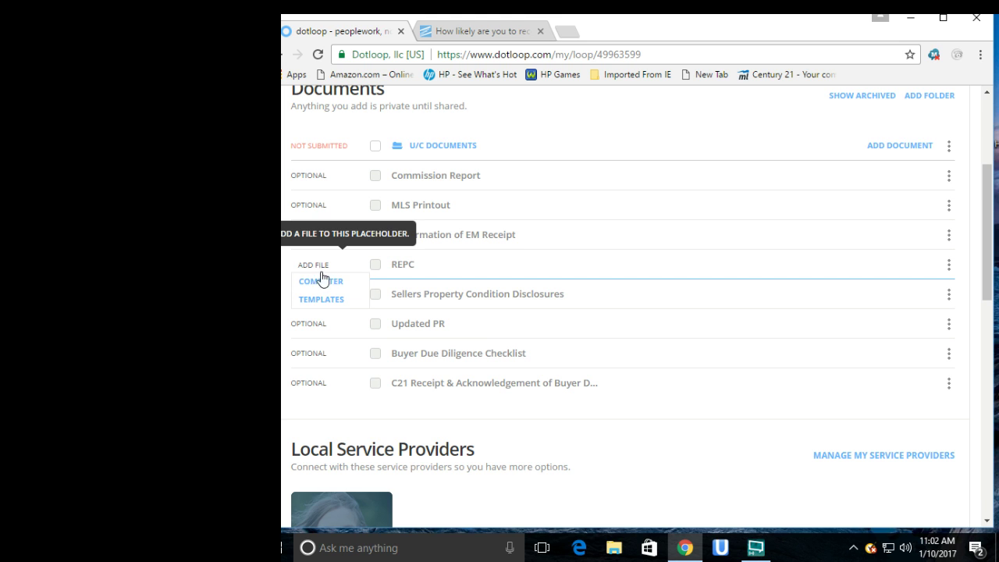
{"action": "left_click", "coordinate": [319, 269]}
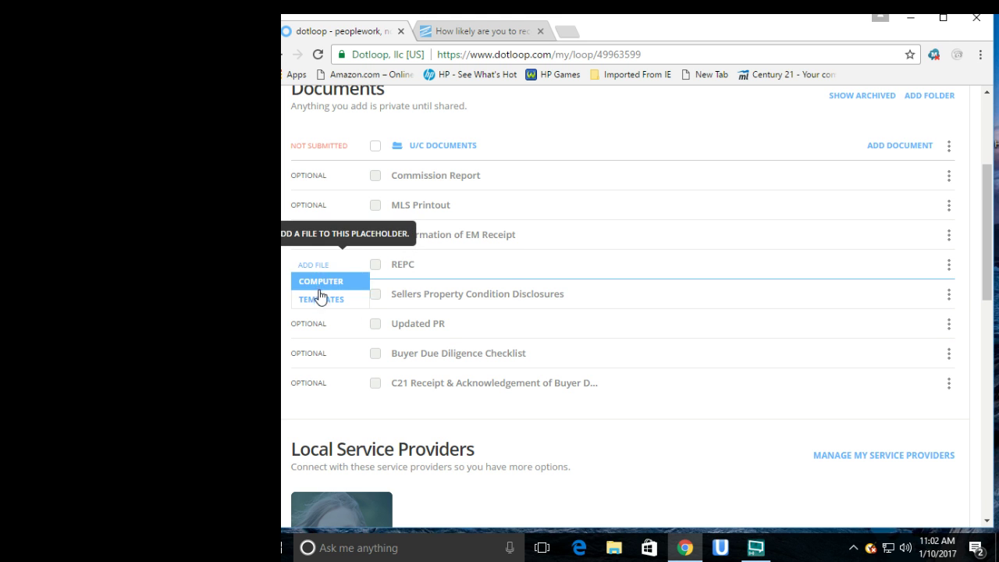
{"action": "left_click", "coordinate": [319, 299]}
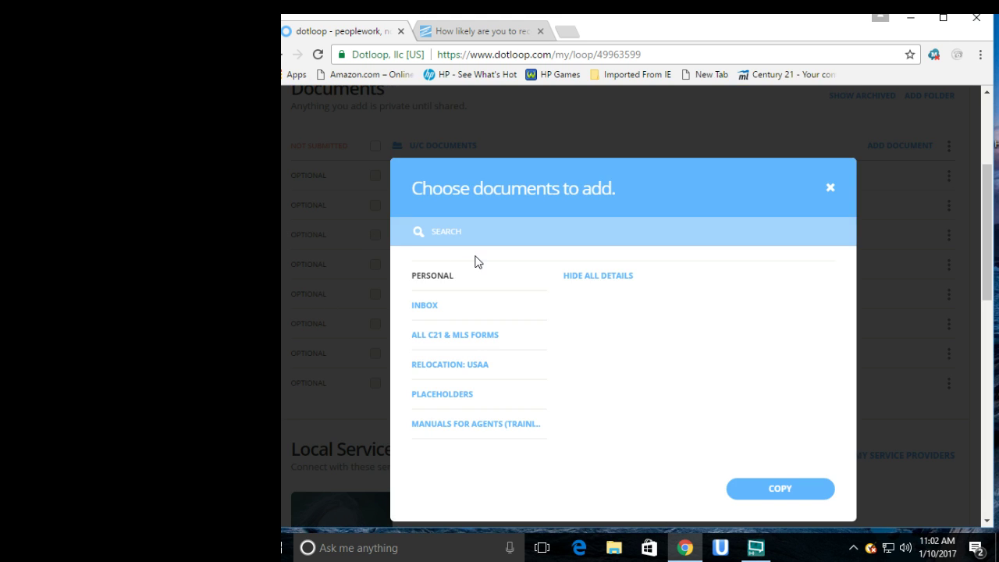
{"action": "left_click", "coordinate": [470, 340]}
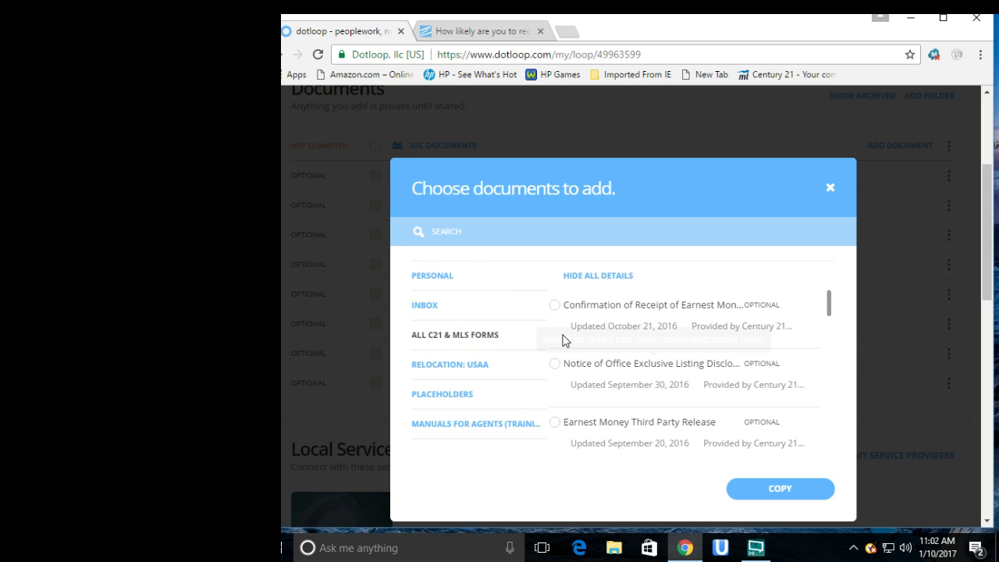
{"action": "left_click", "coordinate": [555, 306]}
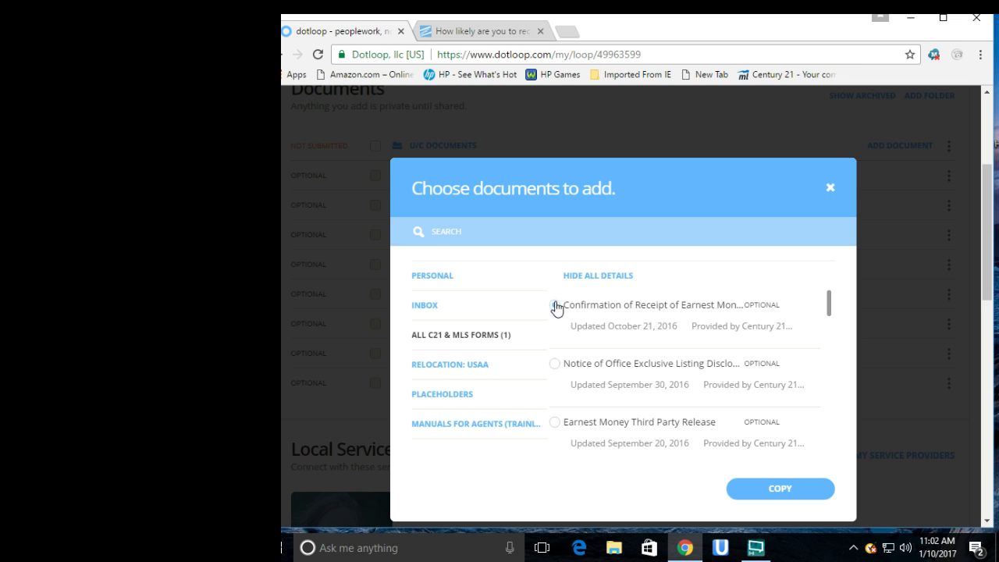
{"action": "left_click", "coordinate": [780, 489]}
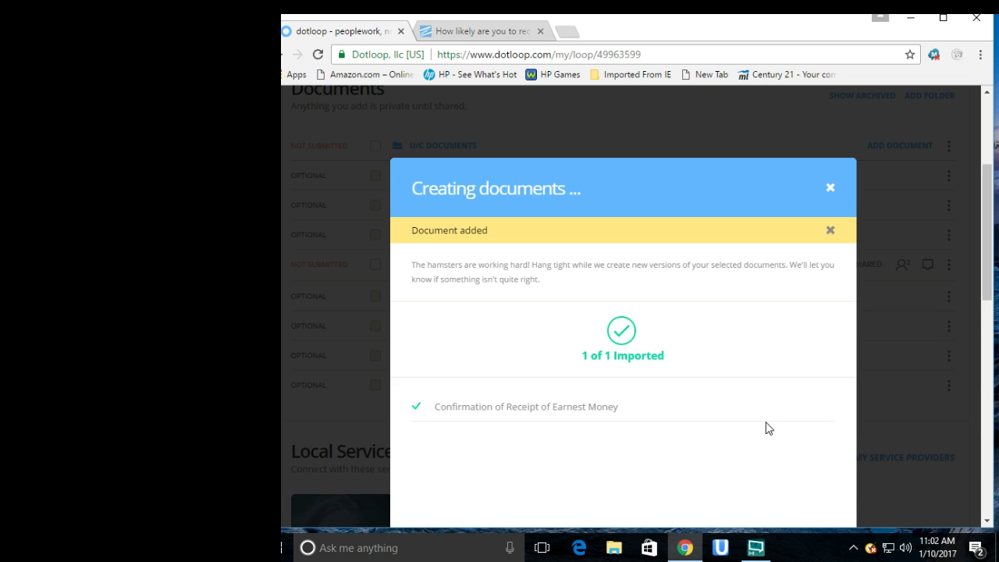
{"action": "scroll", "coordinate": [759, 426], "scroll_direction": "down", "scroll_amount": 2}
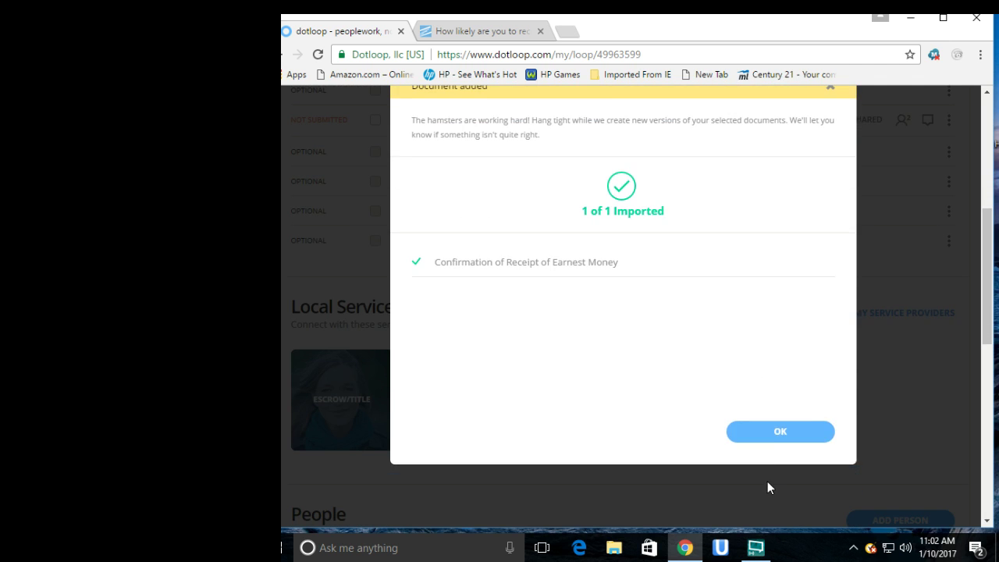
{"action": "left_click", "coordinate": [773, 435]}
- Open the REPC document and autofill its buyer and buying agent details with the preselected roles
{"action": "scroll", "coordinate": [718, 448], "scroll_direction": "up", "scroll_amount": 3}
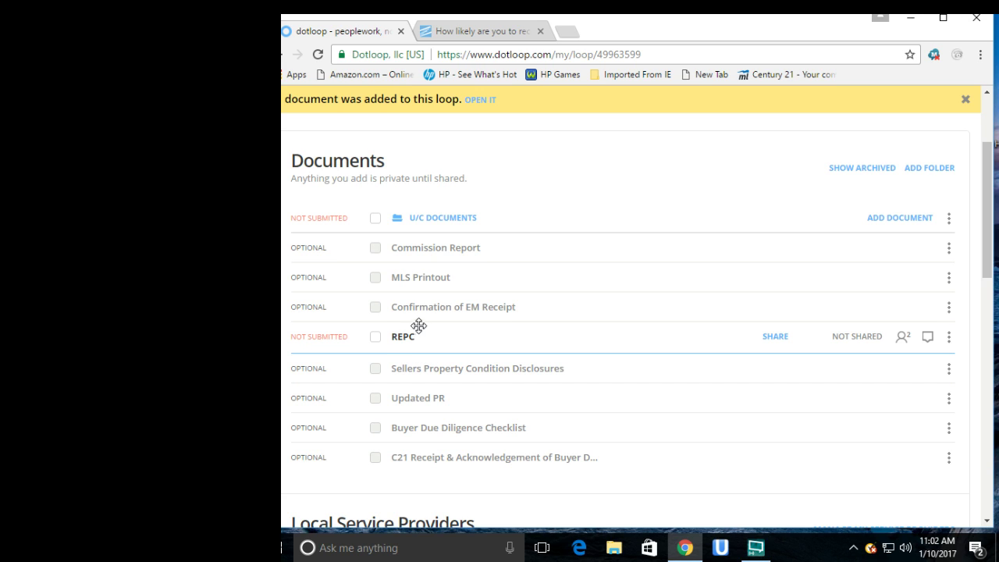
{"action": "left_click", "coordinate": [404, 342]}
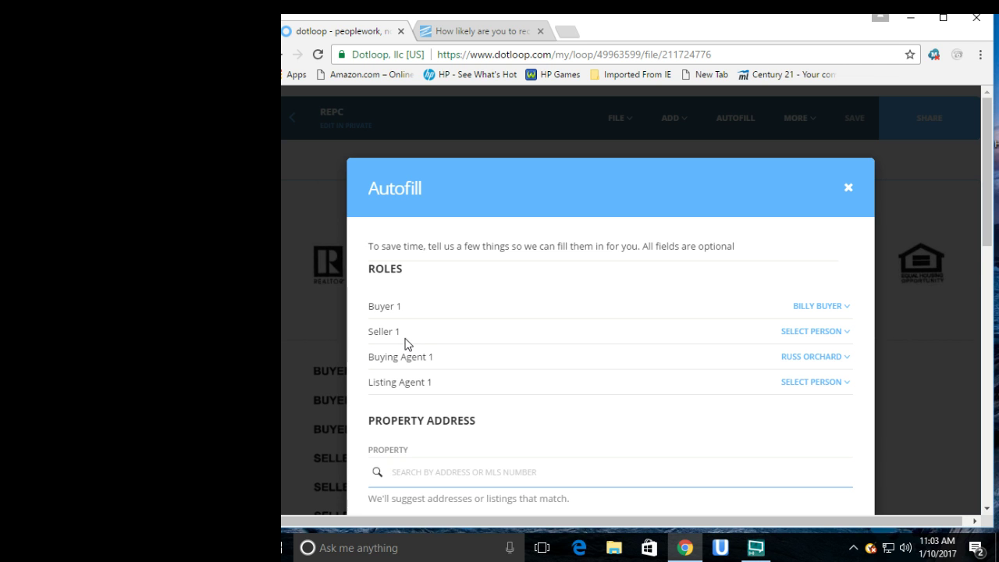
{"action": "scroll", "coordinate": [405, 347], "scroll_direction": "down", "scroll_amount": 2}
{"action": "scroll", "coordinate": [760, 339], "scroll_direction": "down", "scroll_amount": 4}
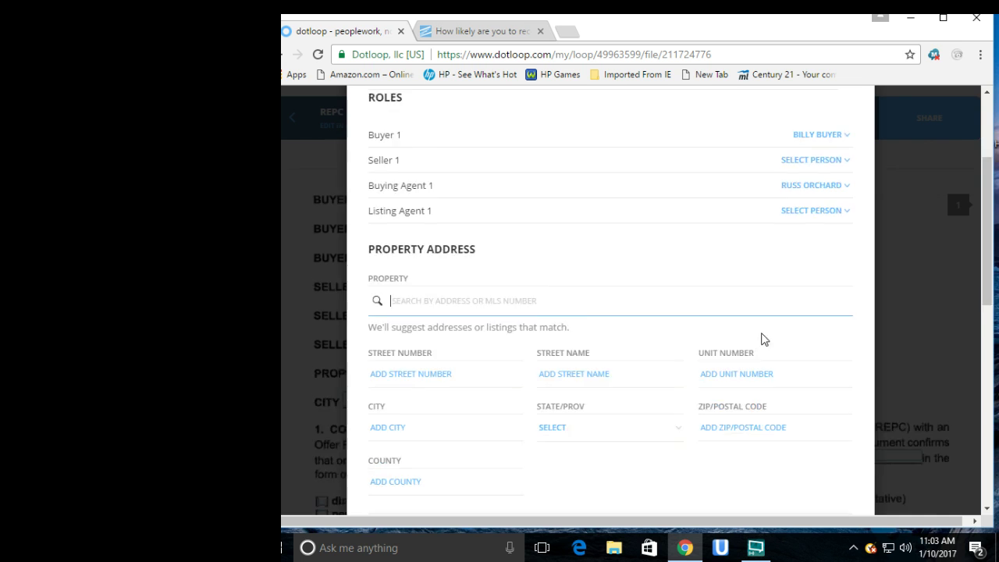
{"action": "scroll", "coordinate": [785, 388], "scroll_direction": "down", "scroll_amount": 4}
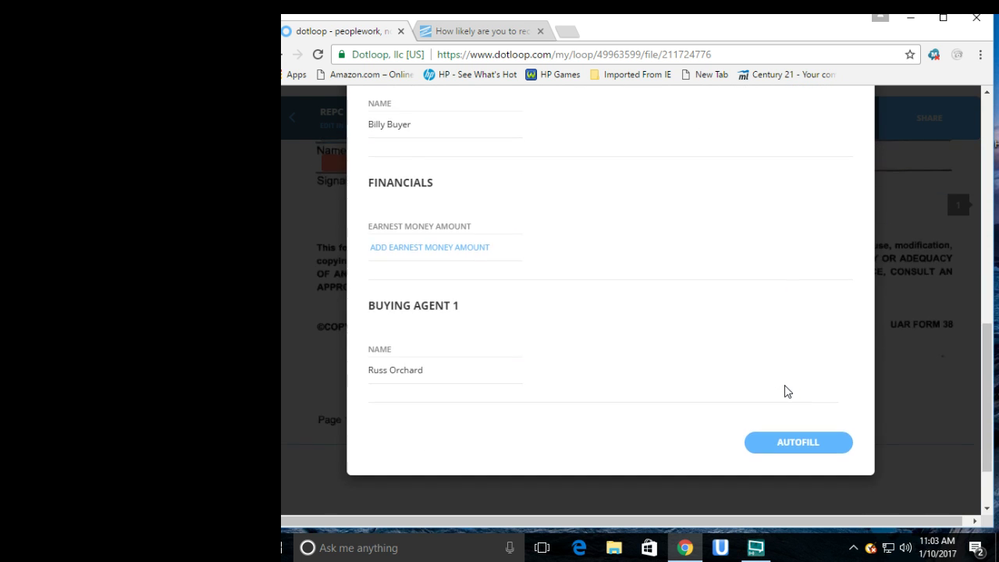
{"action": "left_click", "coordinate": [790, 353]}
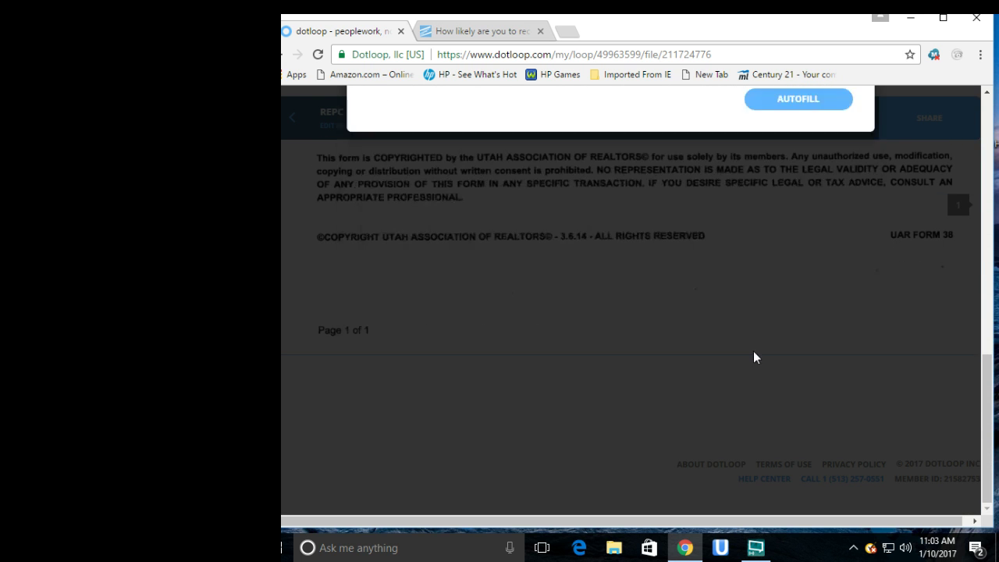
{"action": "scroll", "coordinate": [704, 312], "scroll_direction": "up", "scroll_amount": 5}
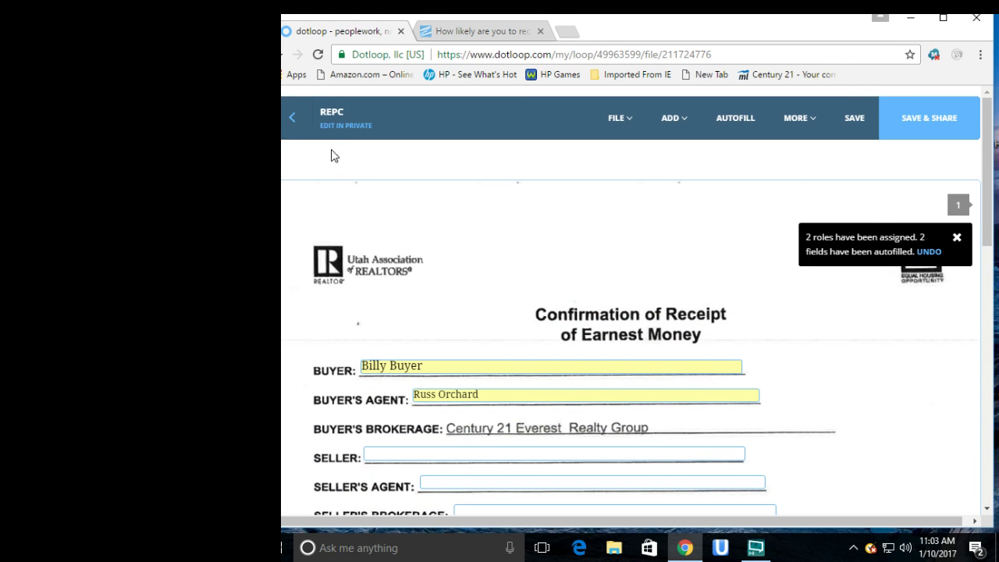
- Save the autofilled REPC document and return to the loop without sharing it
{"action": "left_click", "coordinate": [299, 119]}
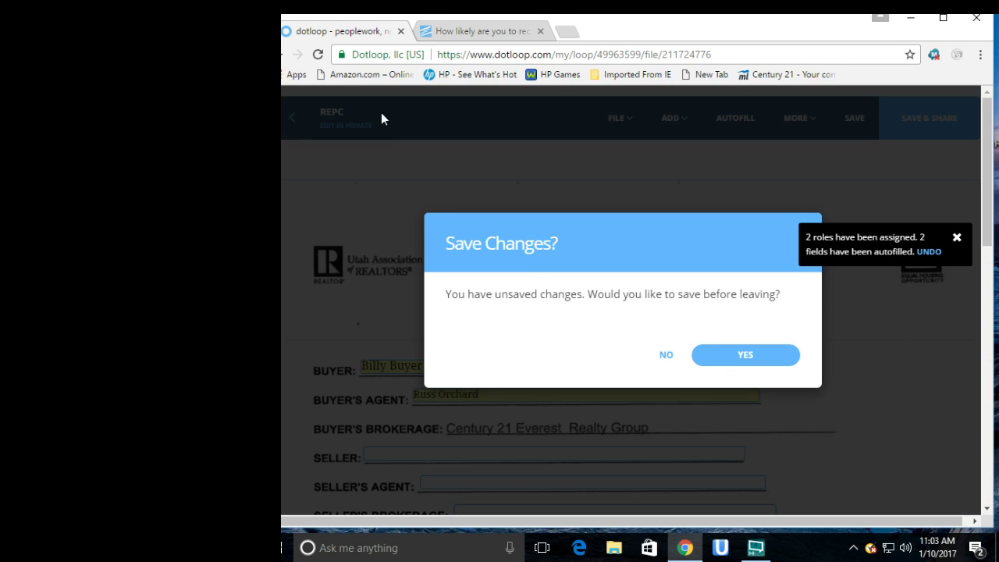
{"action": "left_click", "coordinate": [747, 355]}
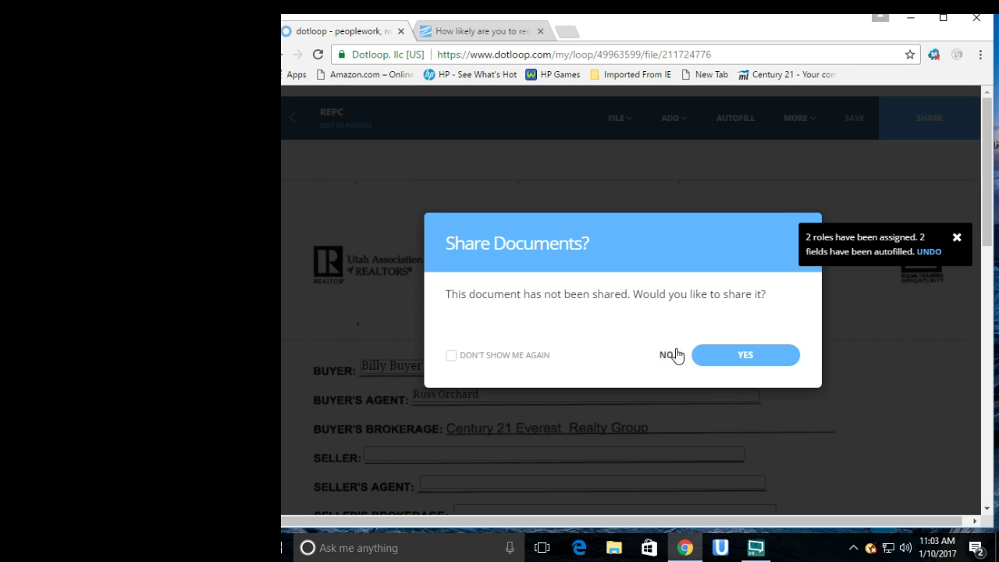
{"action": "left_click", "coordinate": [669, 355]}
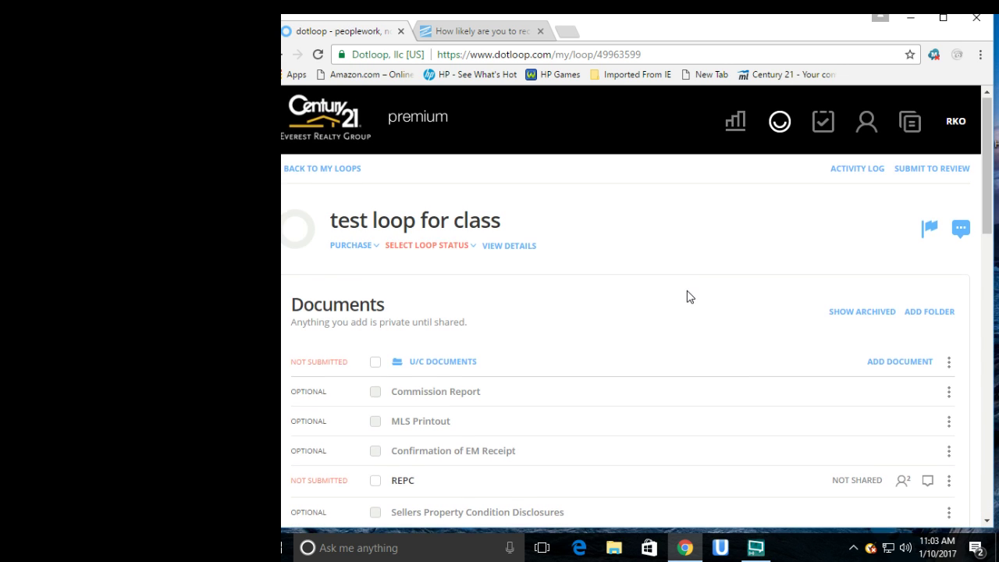
- Rename the REPC document to "EM Receipt"
{"action": "scroll", "coordinate": [687, 294], "scroll_direction": "down", "scroll_amount": 2}
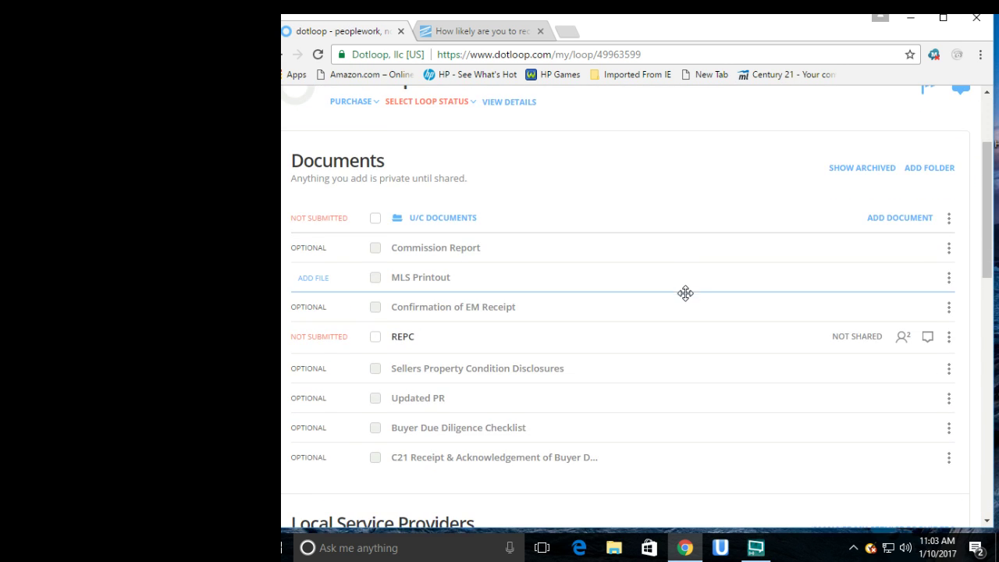
{"action": "left_click", "coordinate": [949, 345]}
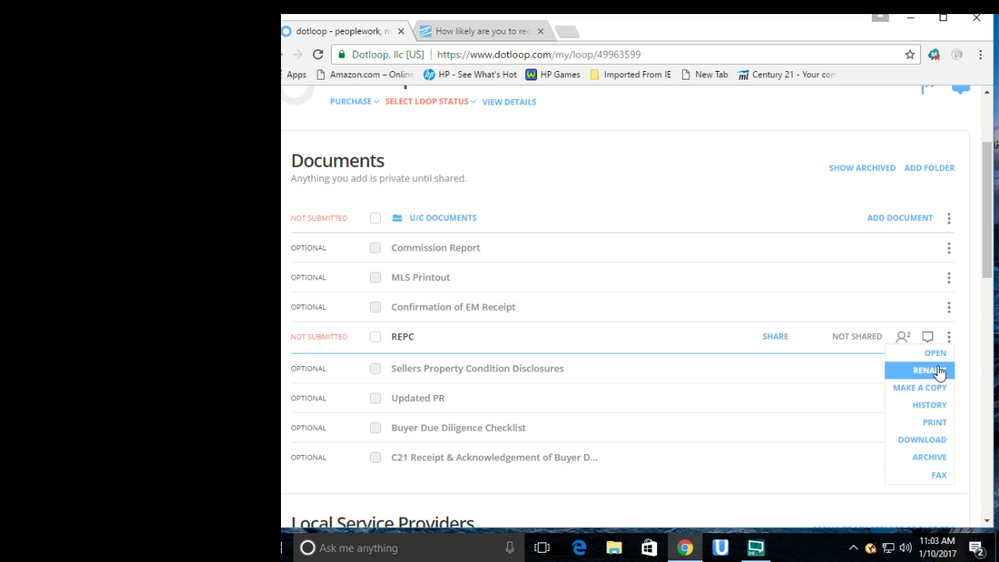
{"action": "left_click", "coordinate": [937, 372]}
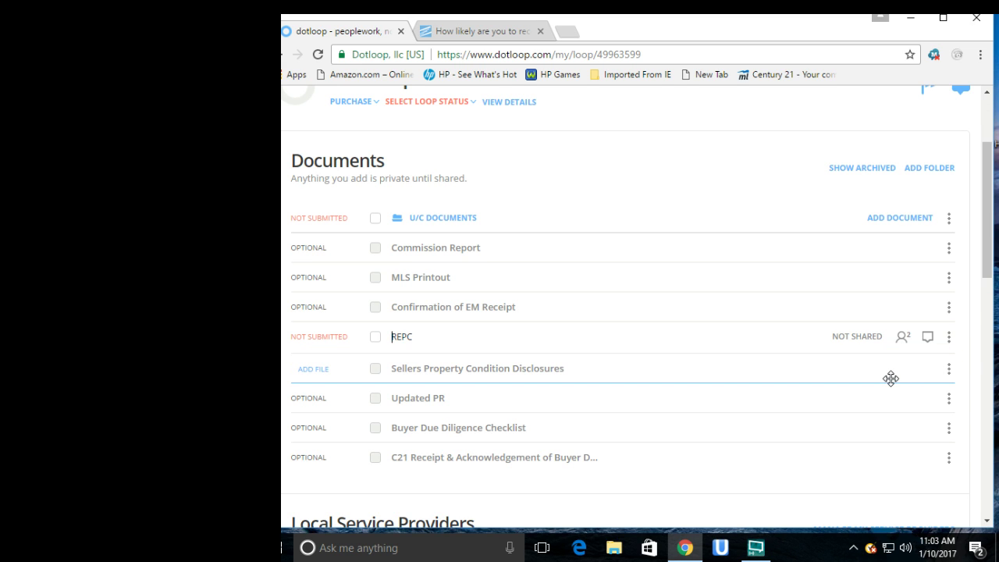
{"action": "key", "text": "Delete"}
{"action": "key", "text": "Delete"}
{"action": "key", "text": "Delete"}
{"action": "key", "text": "Delete"}
{"action": "type", "text": "EM Receipt"}
{"action": "key", "text": "Return"}
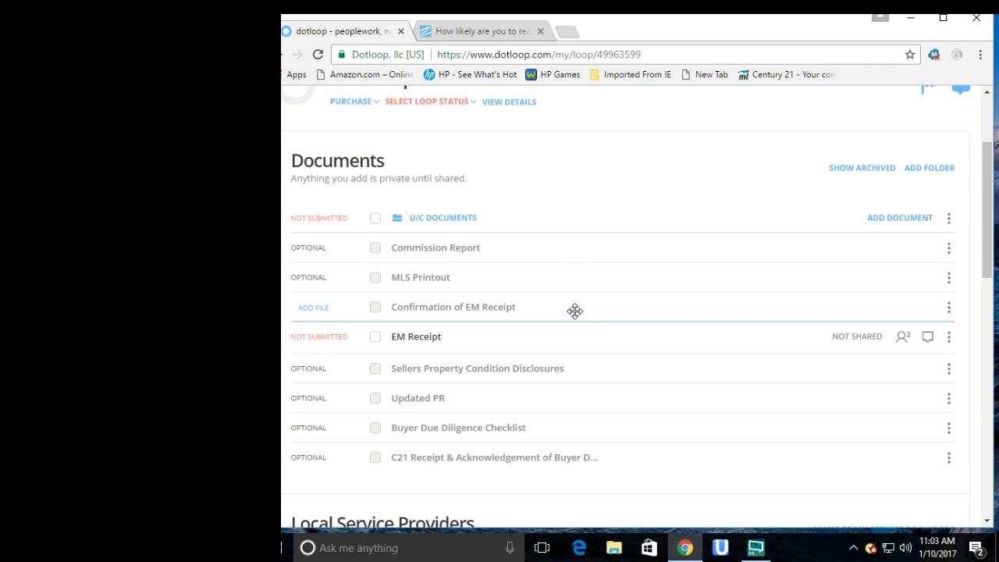
- Select and deselect all documents in the U/C Documents folder at once using the folder-level selection
{"action": "scroll", "coordinate": [593, 307], "scroll_direction": "up", "scroll_amount": 2}
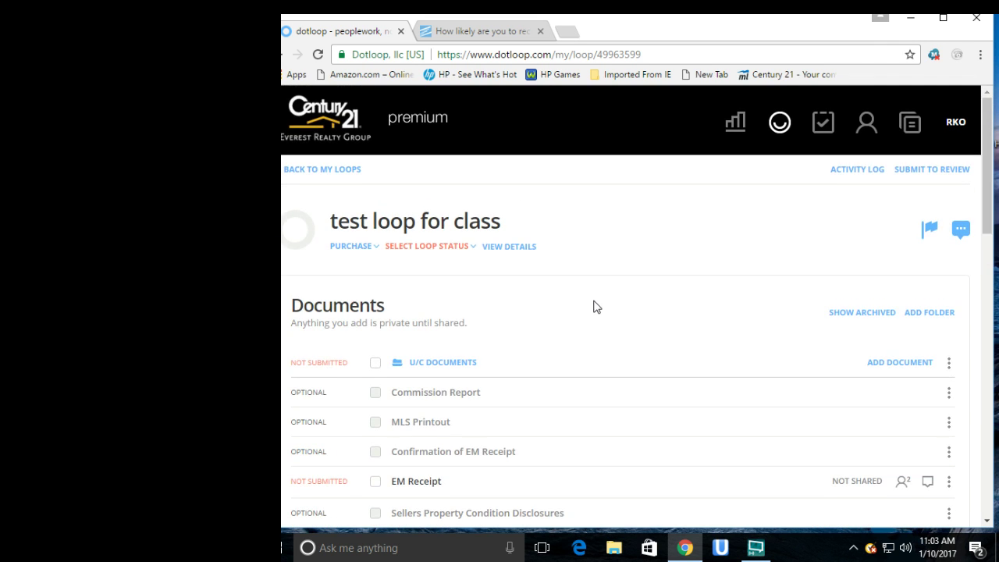
{"action": "scroll", "coordinate": [593, 307], "scroll_direction": "down", "scroll_amount": 1}
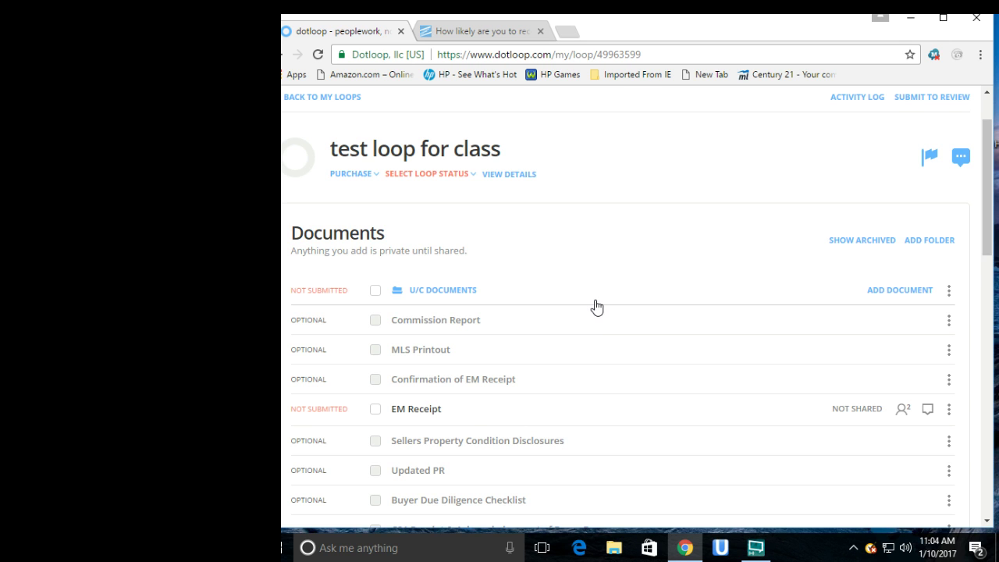
{"action": "scroll", "coordinate": [596, 304], "scroll_direction": "down", "scroll_amount": 1}
{"action": "scroll", "coordinate": [596, 292], "scroll_direction": "up", "scroll_amount": 1}
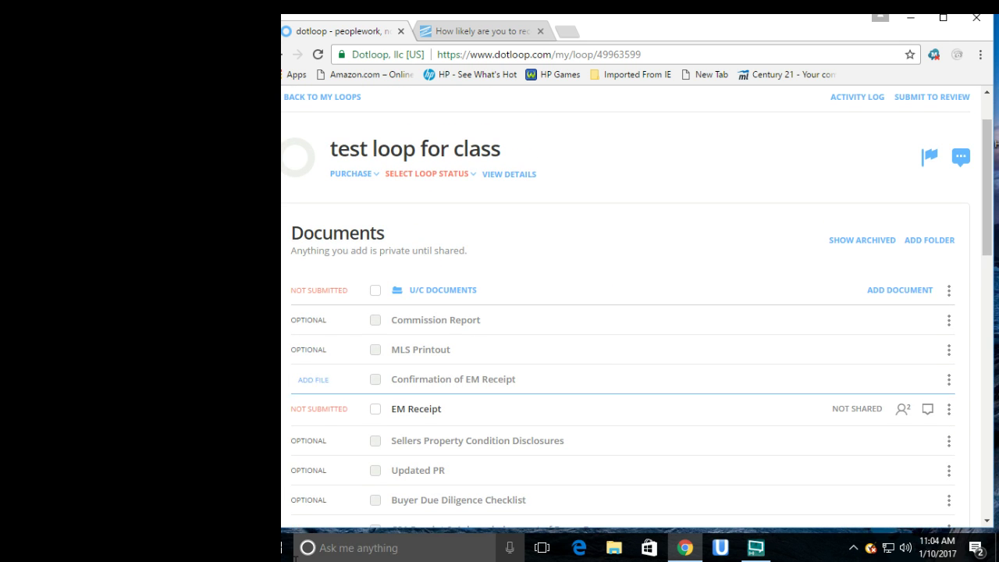
{"action": "left_click", "coordinate": [376, 292]}
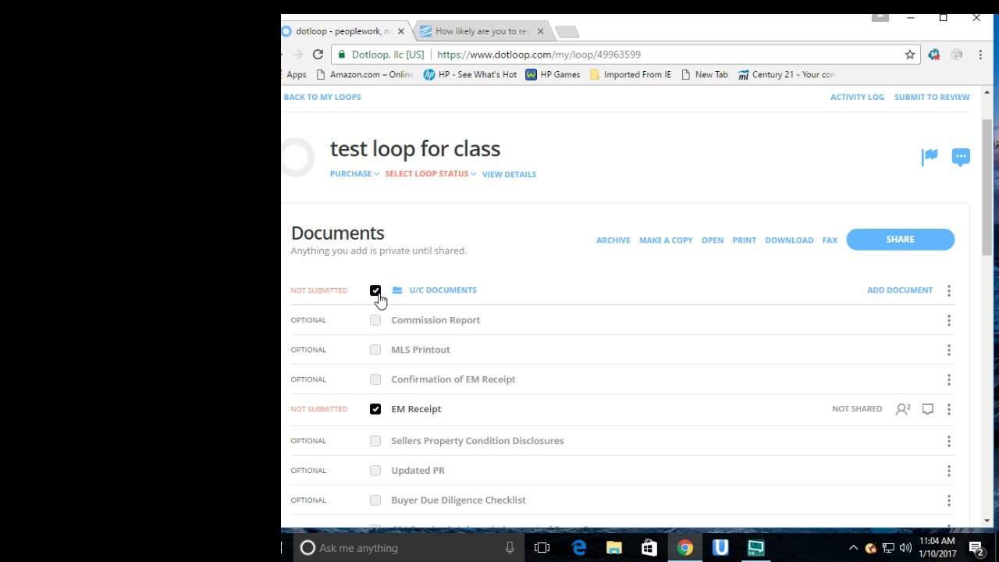
{"action": "left_click", "coordinate": [374, 291]}
{"action": "left_click", "coordinate": [375, 291]}
{"action": "left_click", "coordinate": [374, 291]}
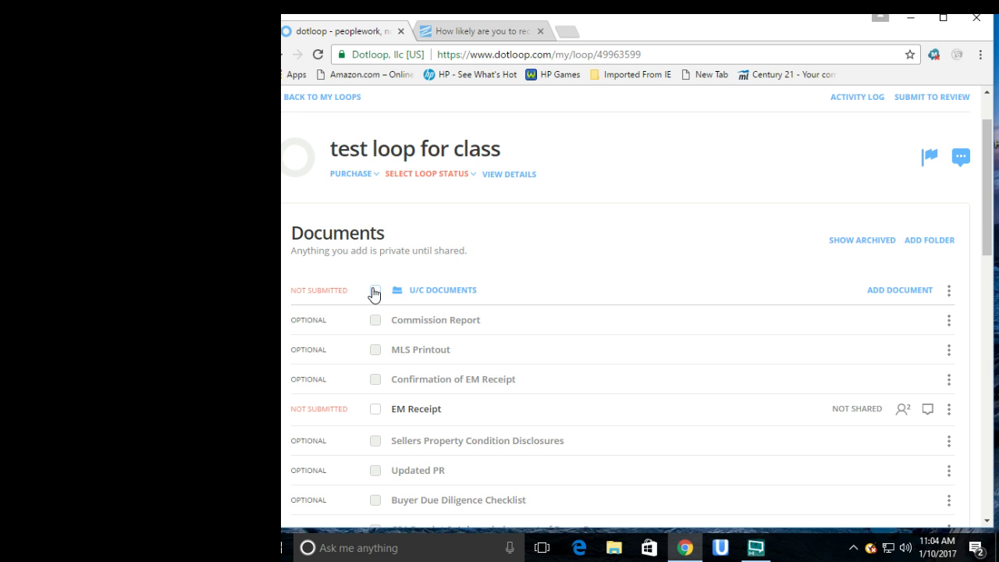
{"action": "left_click", "coordinate": [373, 292]}
{"action": "left_click", "coordinate": [373, 292]}
- Download the documents in the U/C Documents folder as a PDF, and clear the folder selection
{"action": "left_click", "coordinate": [375, 291]}
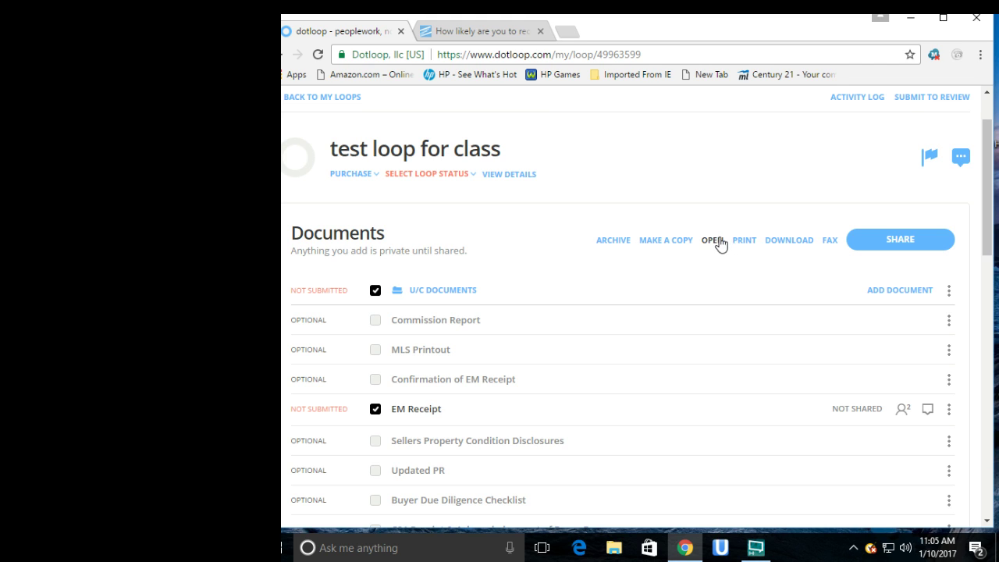
{"action": "left_click", "coordinate": [779, 248]}
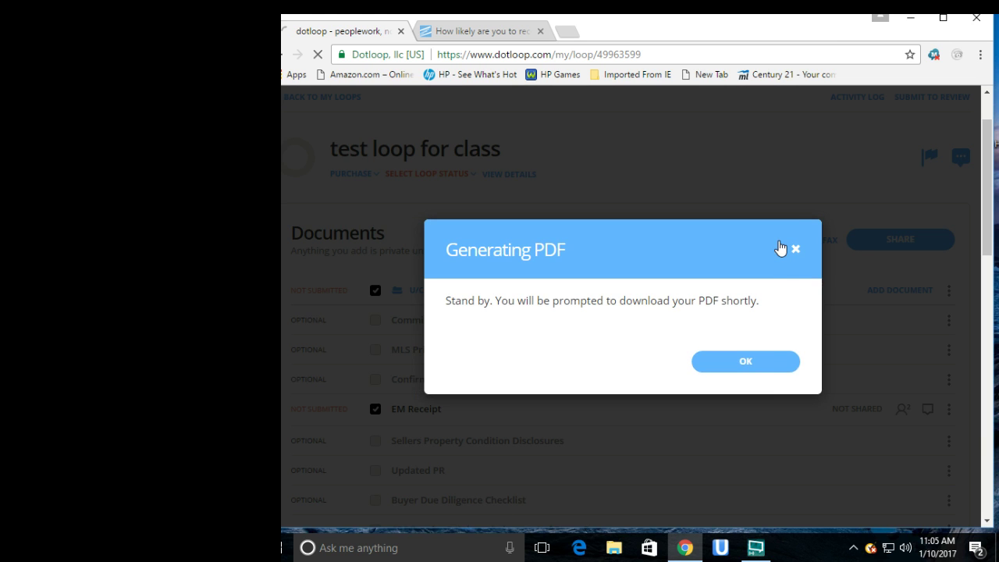
{"action": "left_click", "coordinate": [720, 368]}
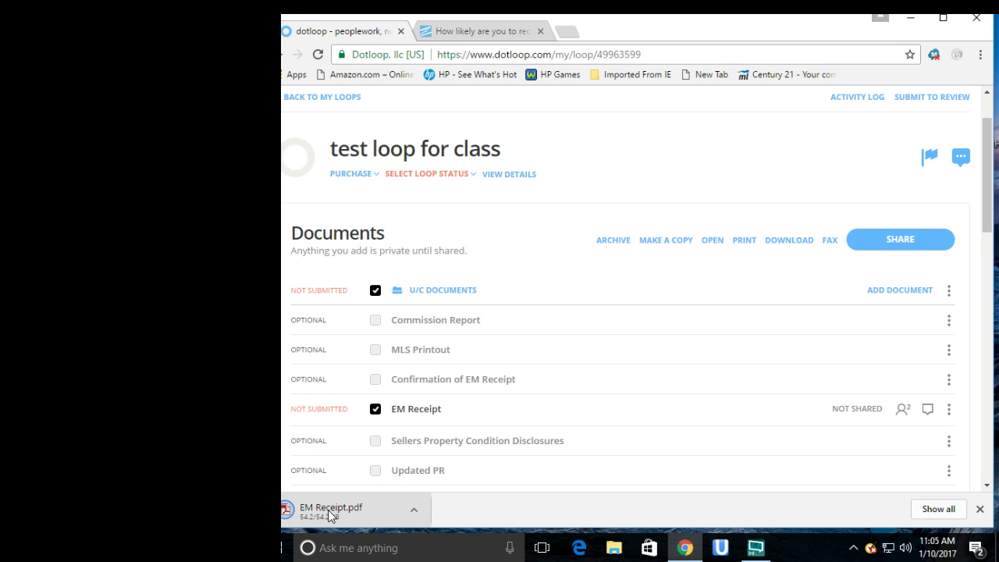
{"action": "left_click", "coordinate": [375, 292]}
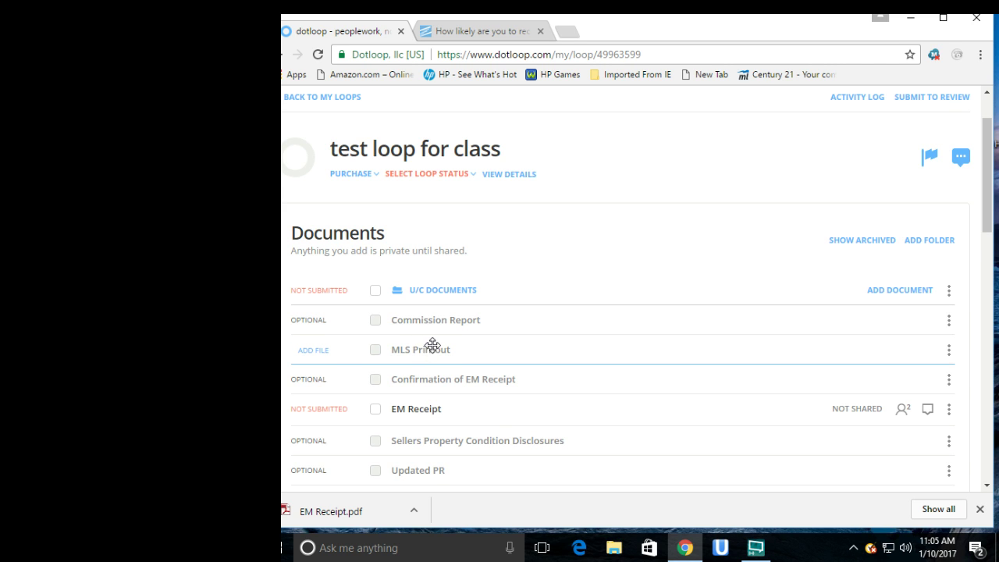
- Fill the MLS Printout placeholder with the EM Receipt PDF from the computer's Downloads folder
{"action": "scroll", "coordinate": [431, 347], "scroll_direction": "down", "scroll_amount": 1}
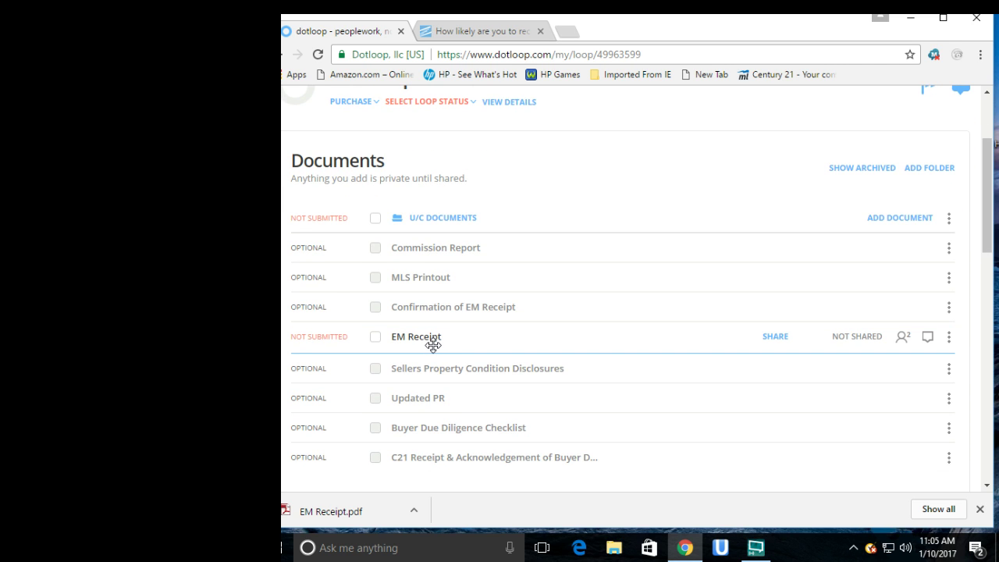
{"action": "scroll", "coordinate": [435, 342], "scroll_direction": "down", "scroll_amount": 1}
{"action": "scroll", "coordinate": [437, 339], "scroll_direction": "up", "scroll_amount": 1}
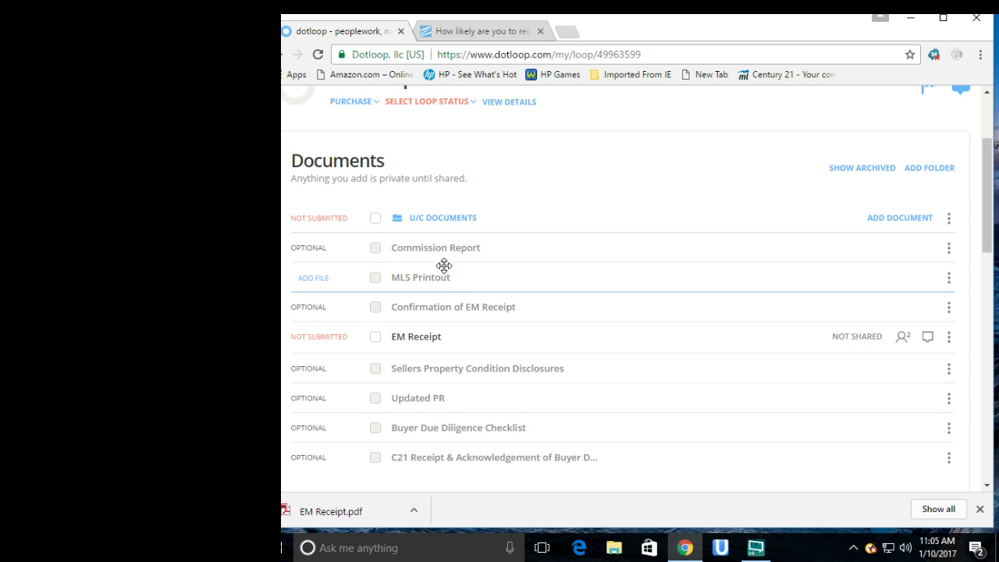
{"action": "left_click", "coordinate": [316, 279]}
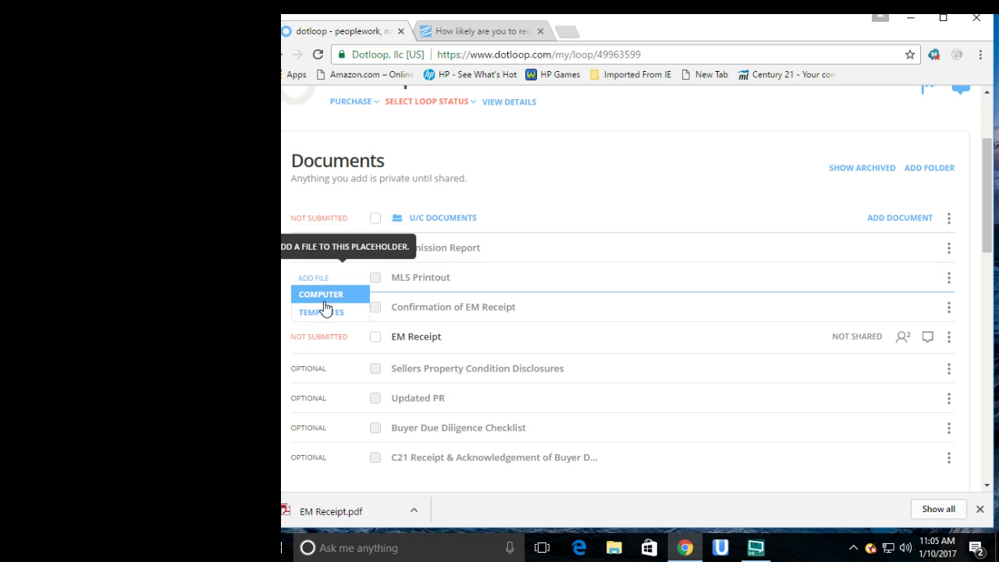
{"action": "left_click", "coordinate": [325, 297]}
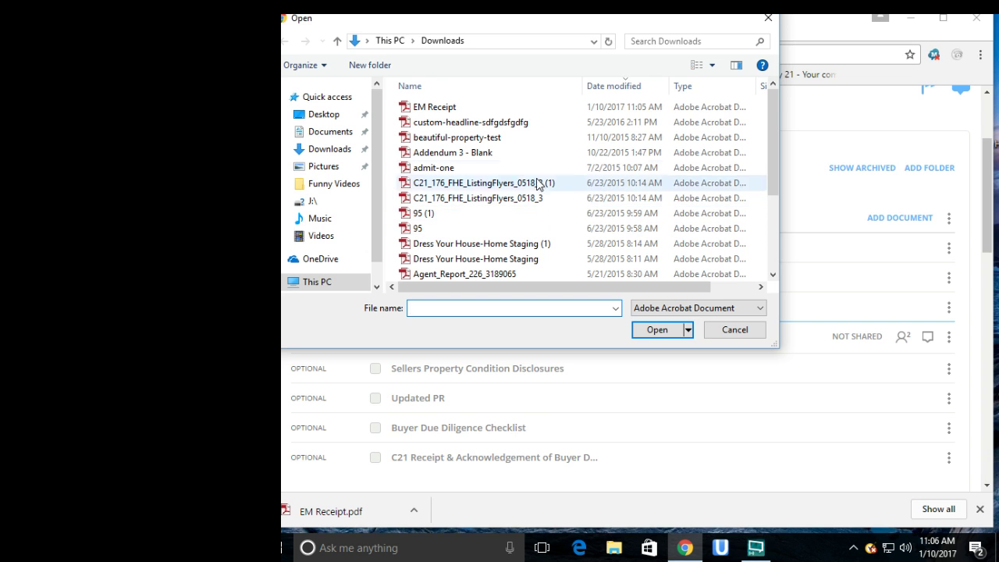
{"action": "left_click_drag", "start_coordinate": [548, 15], "coordinate": [640, 102]}
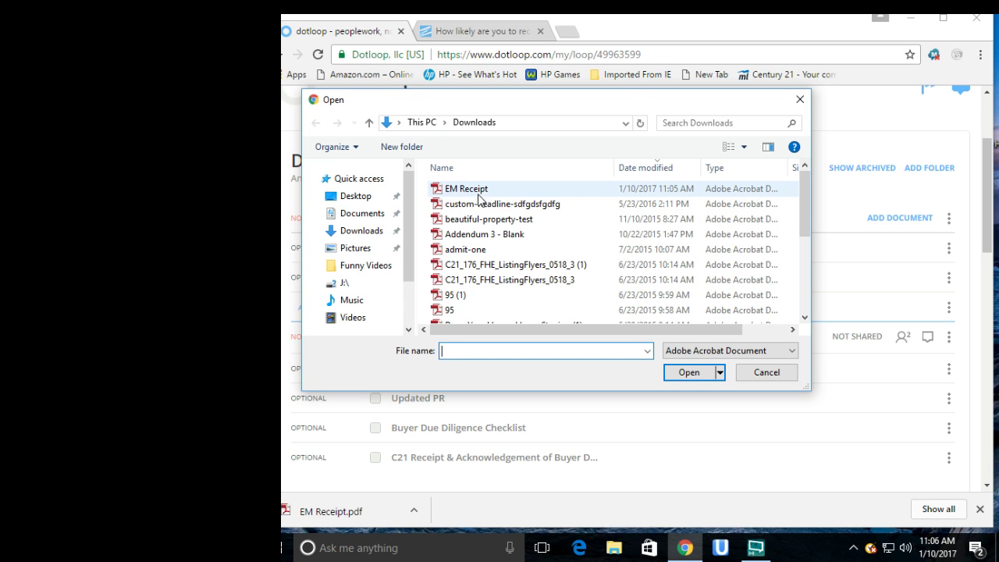
{"action": "left_click", "coordinate": [452, 193]}
{"action": "left_click", "coordinate": [452, 193]}
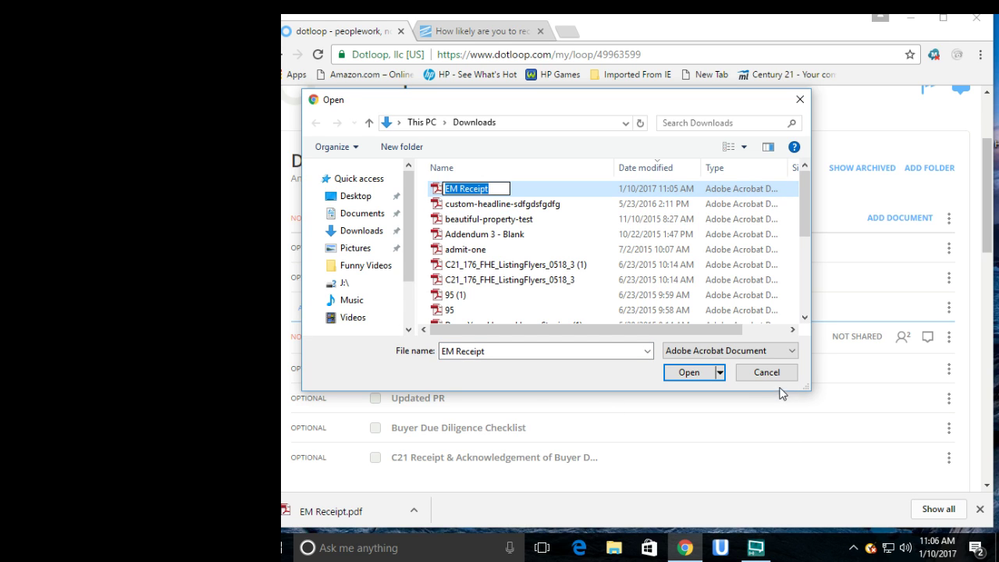
{"action": "left_click", "coordinate": [705, 373]}
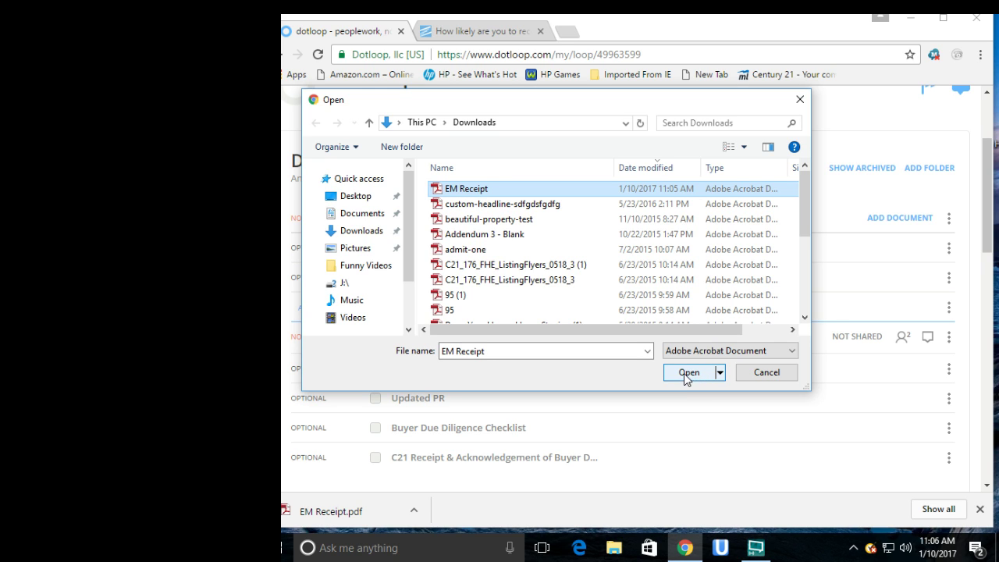
{"action": "left_click", "coordinate": [687, 376]}
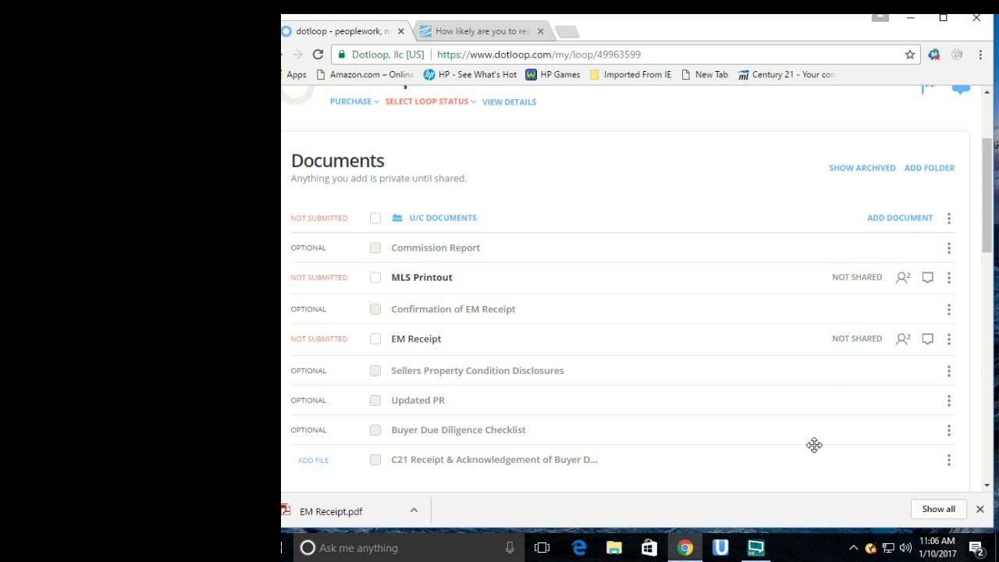
- Copy the U/C Documents folder's upload e-mail address to the clipboard for adding documents by e-mail
{"action": "scroll", "coordinate": [745, 437], "scroll_direction": "down", "scroll_amount": 1}
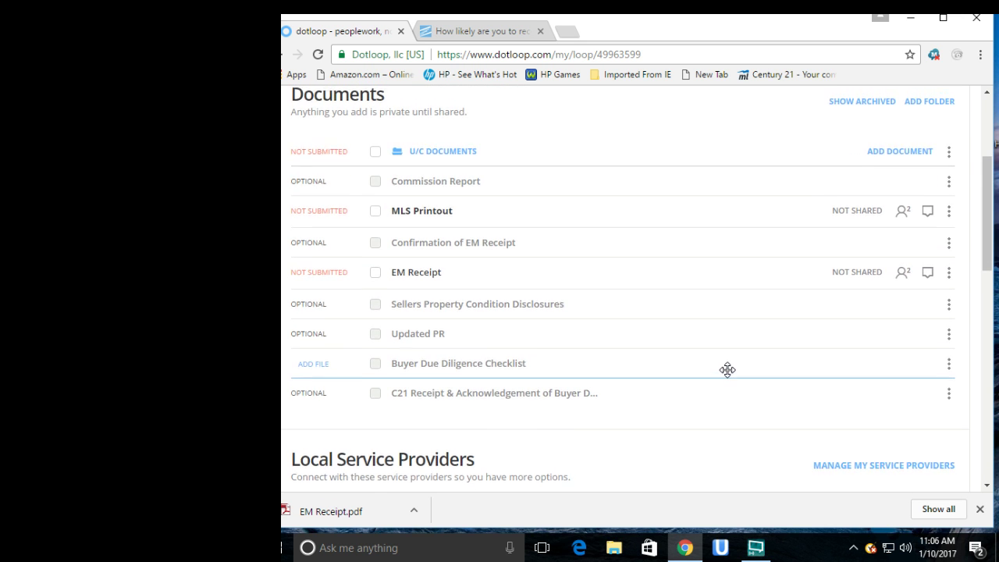
{"action": "scroll", "coordinate": [723, 371], "scroll_direction": "up", "scroll_amount": 1}
{"action": "scroll", "coordinate": [722, 374], "scroll_direction": "down", "scroll_amount": 1}
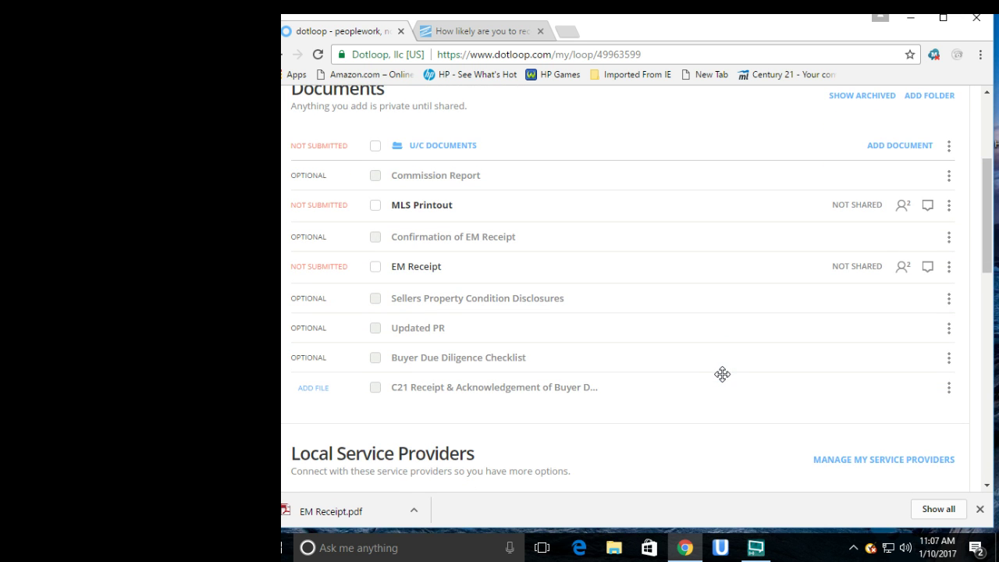
{"action": "scroll", "coordinate": [796, 339], "scroll_direction": "up", "scroll_amount": 1}
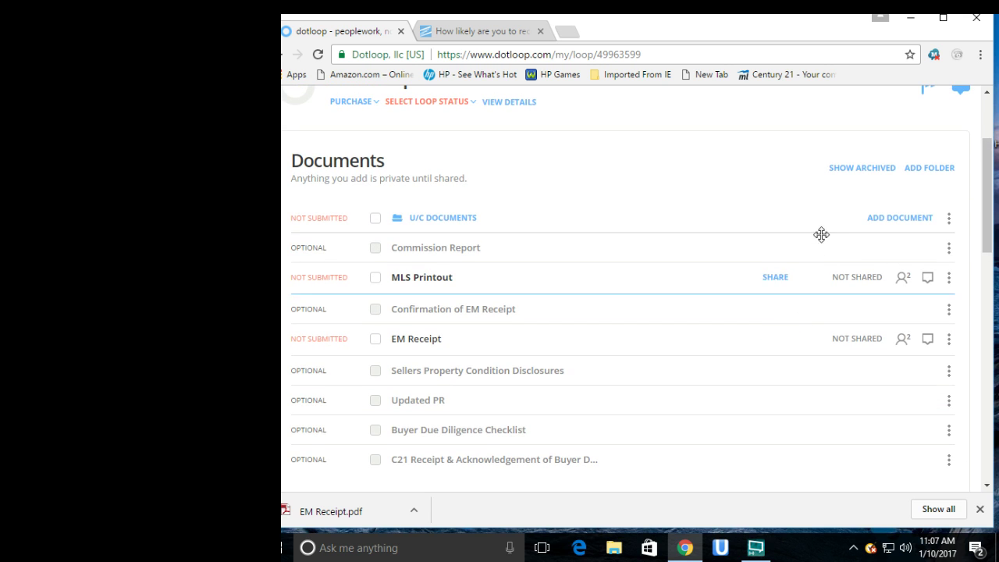
{"action": "left_click", "coordinate": [899, 220]}
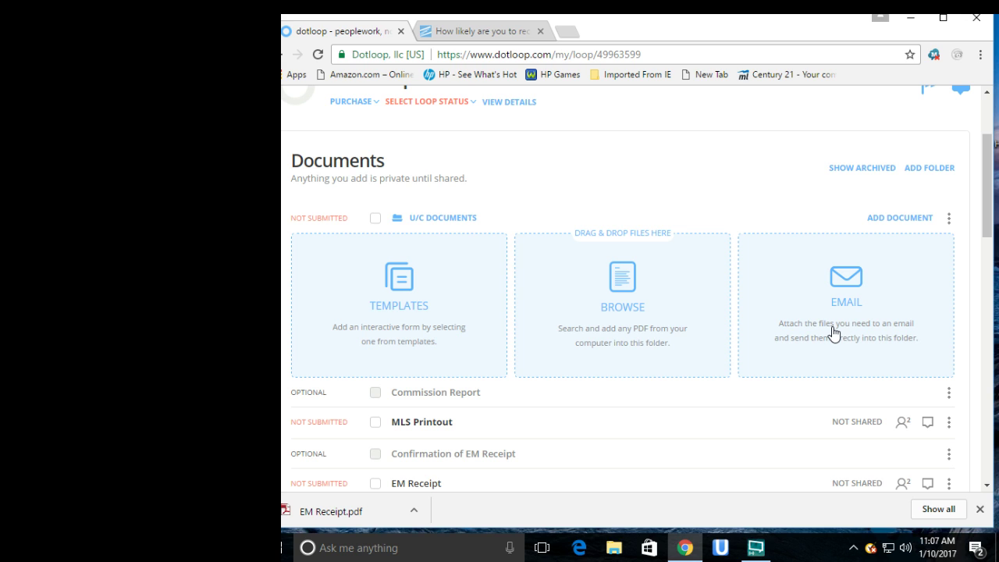
{"action": "left_click", "coordinate": [850, 295]}
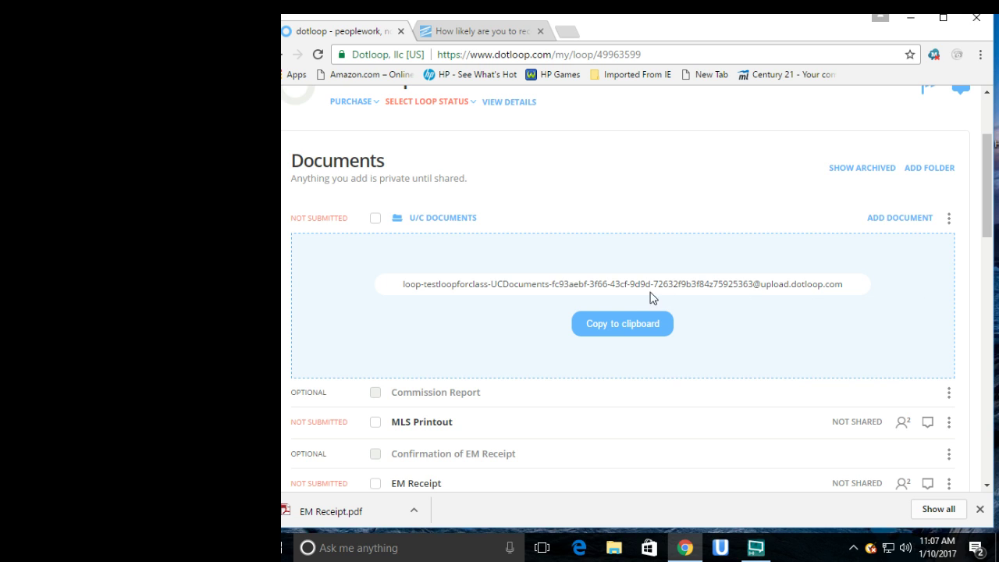
{"action": "left_click", "coordinate": [627, 320]}
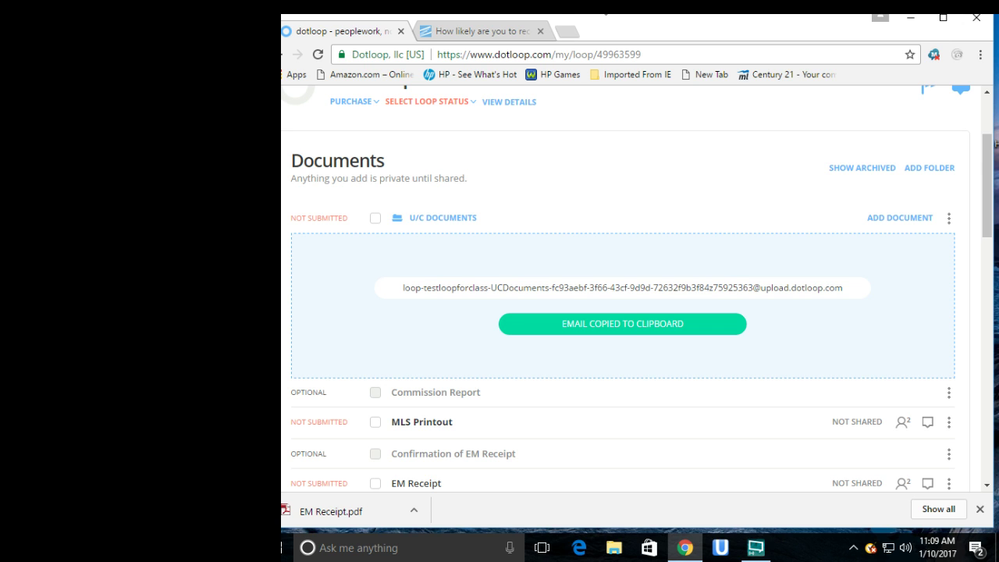
- Switch to the Zap site and look through the dashboard's Tasks and Follow-ups sections
{"action": "left_click", "coordinate": [509, 32]}
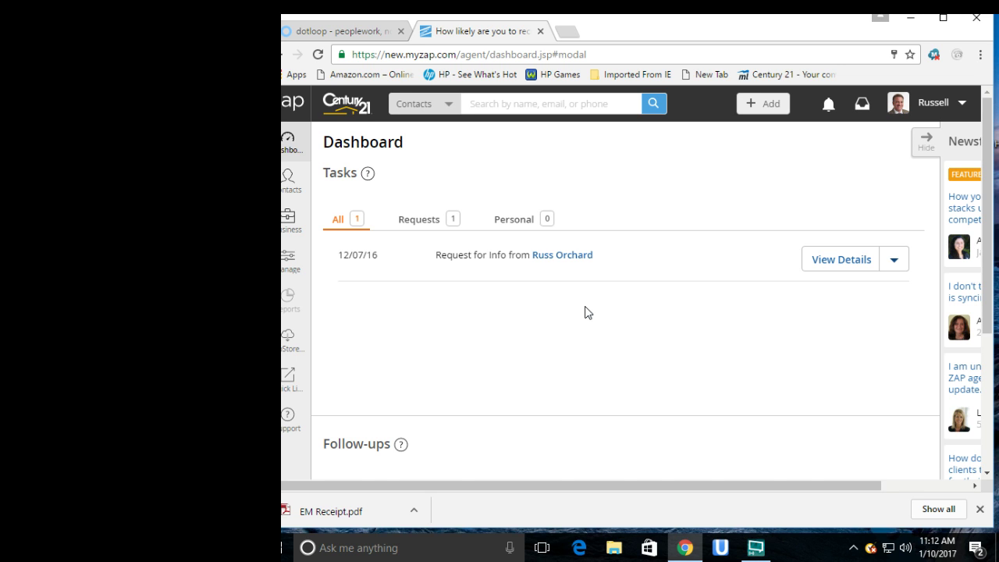
{"action": "scroll", "coordinate": [613, 320], "scroll_direction": "down", "scroll_amount": 3}
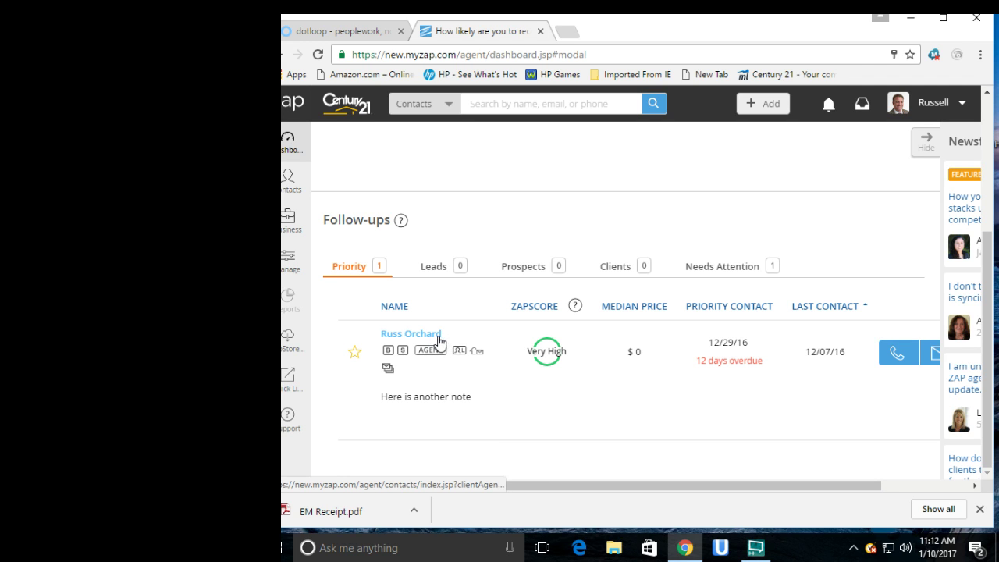
{"action": "scroll", "coordinate": [476, 350], "scroll_direction": "up", "scroll_amount": 3}
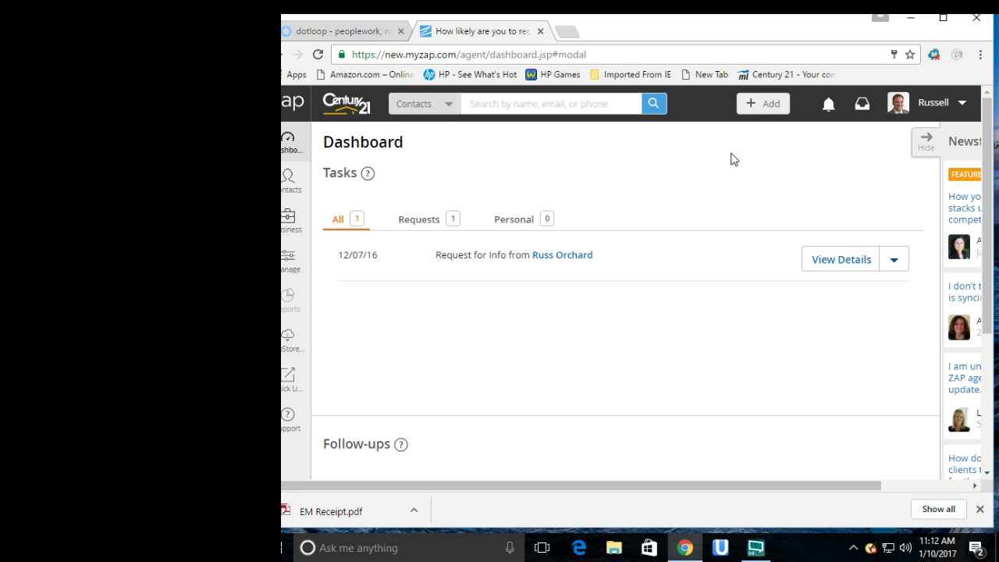
- Open the My Website page in Zap and review its website and mobile app URLs and About Me section
{"action": "left_click", "coordinate": [928, 113]}
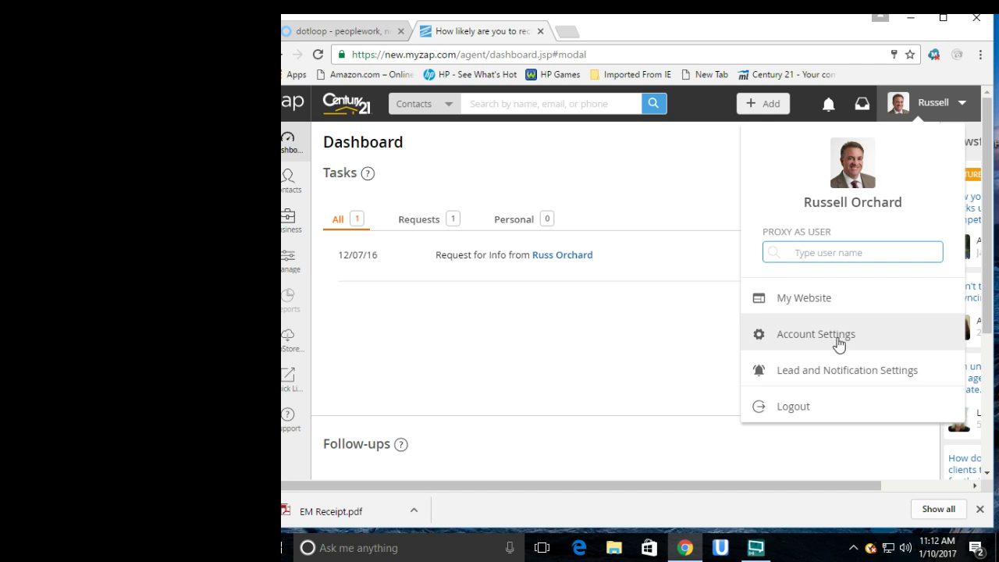
{"action": "left_click", "coordinate": [791, 299]}
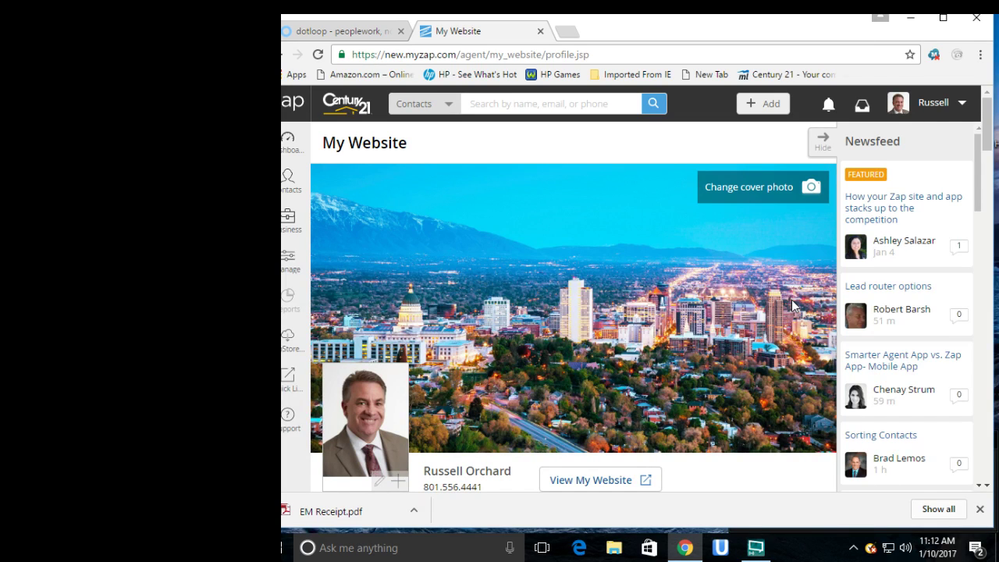
{"action": "scroll", "coordinate": [734, 336], "scroll_direction": "down", "scroll_amount": 3}
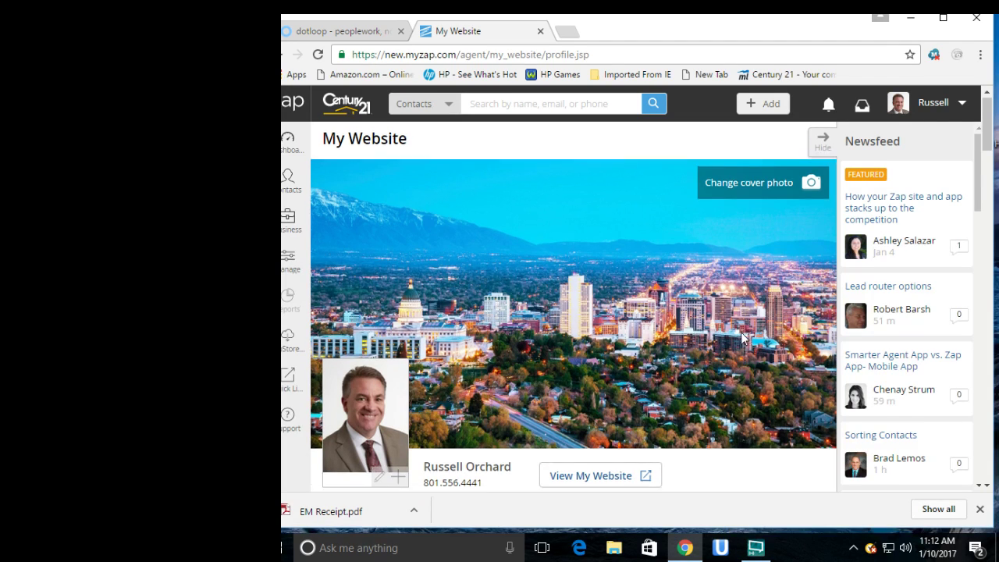
{"action": "scroll", "coordinate": [734, 336], "scroll_direction": "down", "scroll_amount": 1}
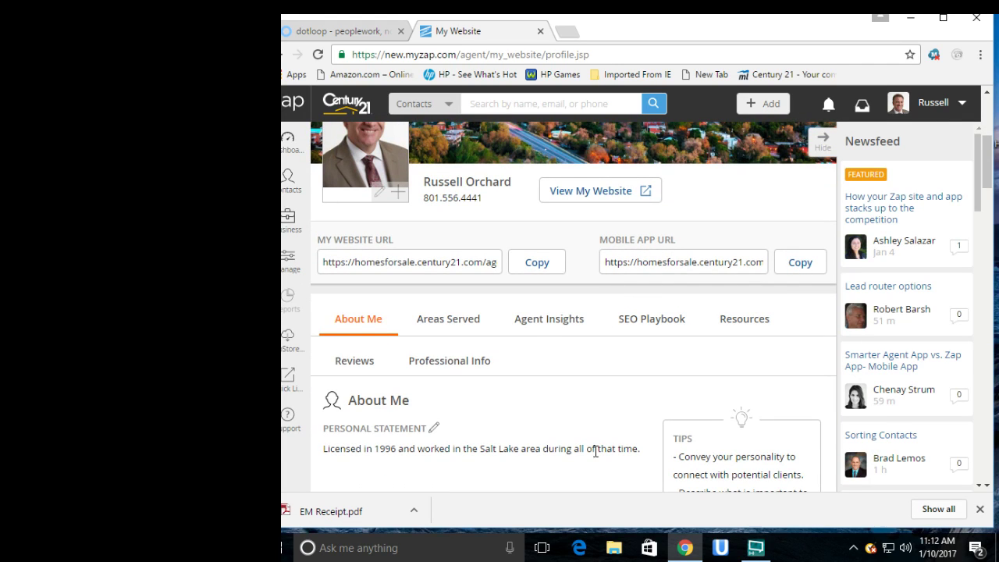
{"action": "scroll", "coordinate": [613, 391], "scroll_direction": "down", "scroll_amount": 1}
{"action": "scroll", "coordinate": [614, 390], "scroll_direction": "up", "scroll_amount": 3}
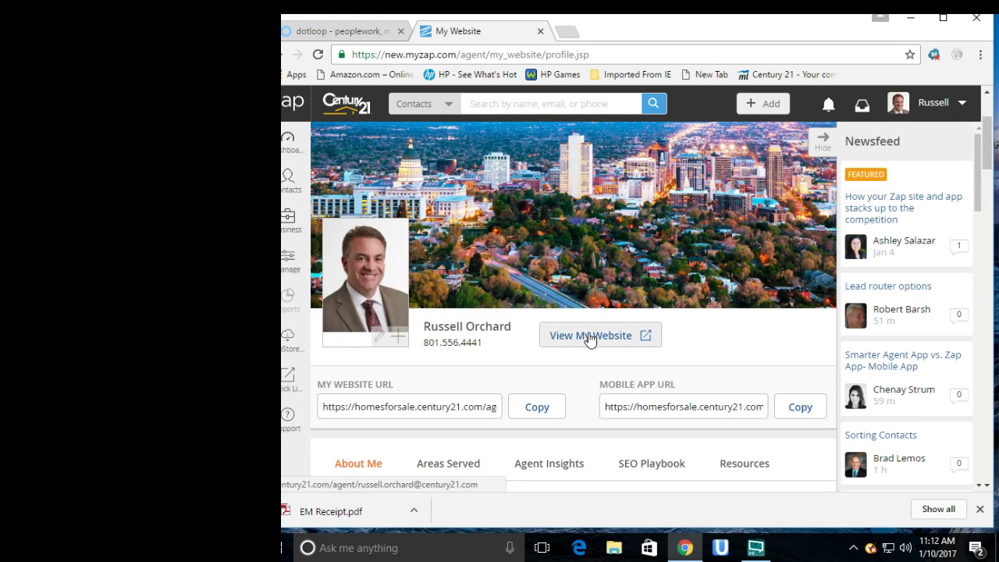
- View the agent's public Century 21 website and examine its property search, profile and Areas Served sections
{"action": "left_click", "coordinate": [584, 339]}
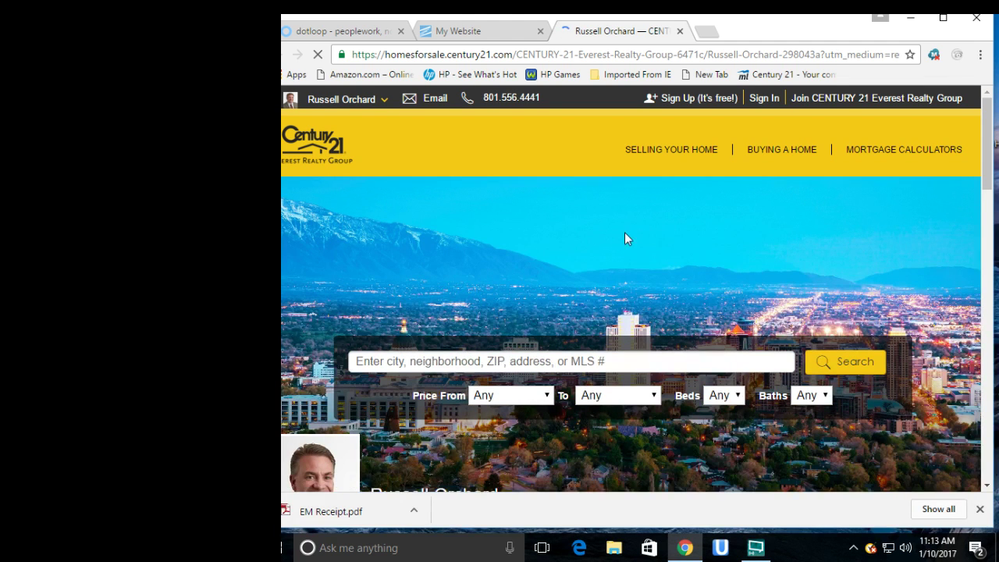
{"action": "scroll", "coordinate": [621, 228], "scroll_direction": "down", "scroll_amount": 1}
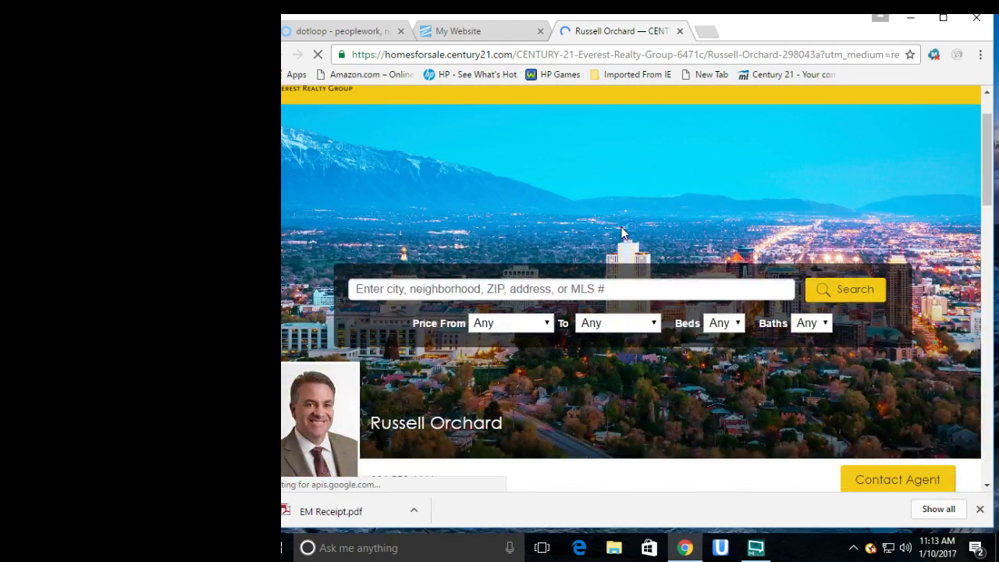
{"action": "scroll", "coordinate": [707, 238], "scroll_direction": "down", "scroll_amount": 1}
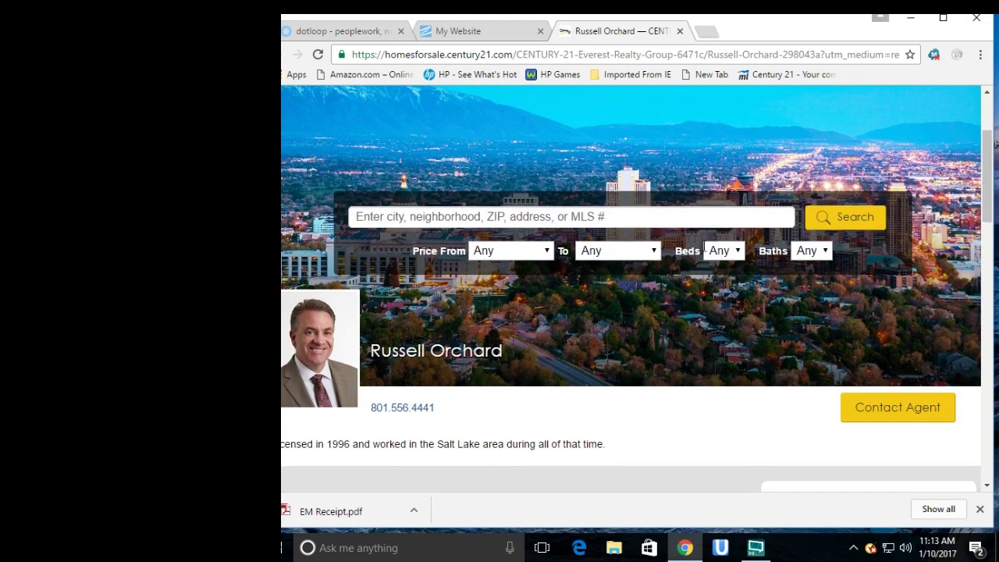
{"action": "scroll", "coordinate": [693, 420], "scroll_direction": "down", "scroll_amount": 1}
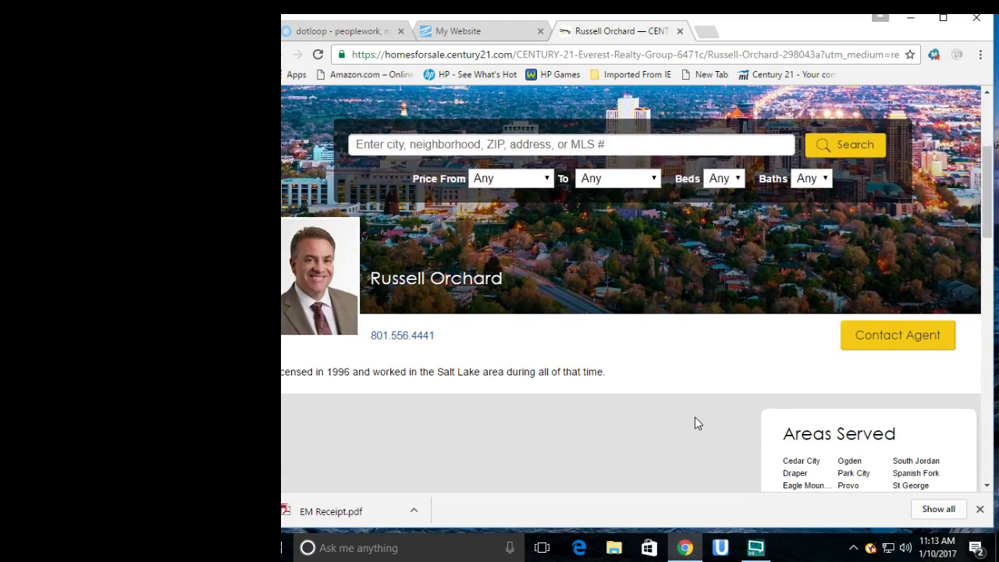
- Look through the My Video and Follow Me sections of the agent's public website, returning to the property search
{"action": "scroll", "coordinate": [695, 416], "scroll_direction": "down", "scroll_amount": 6}
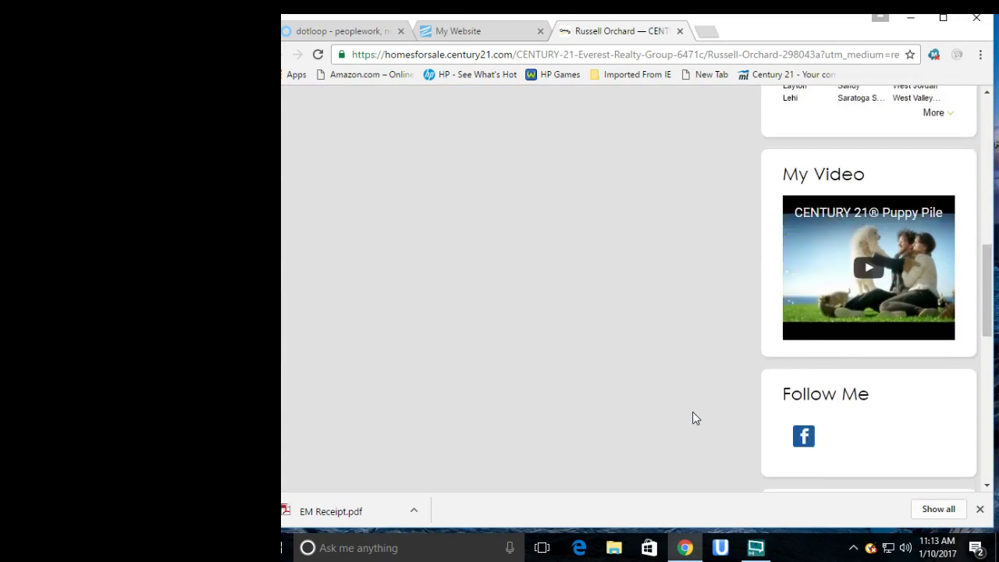
{"action": "scroll", "coordinate": [692, 414], "scroll_direction": "down", "scroll_amount": 5}
{"action": "scroll", "coordinate": [687, 413], "scroll_direction": "up", "scroll_amount": 5}
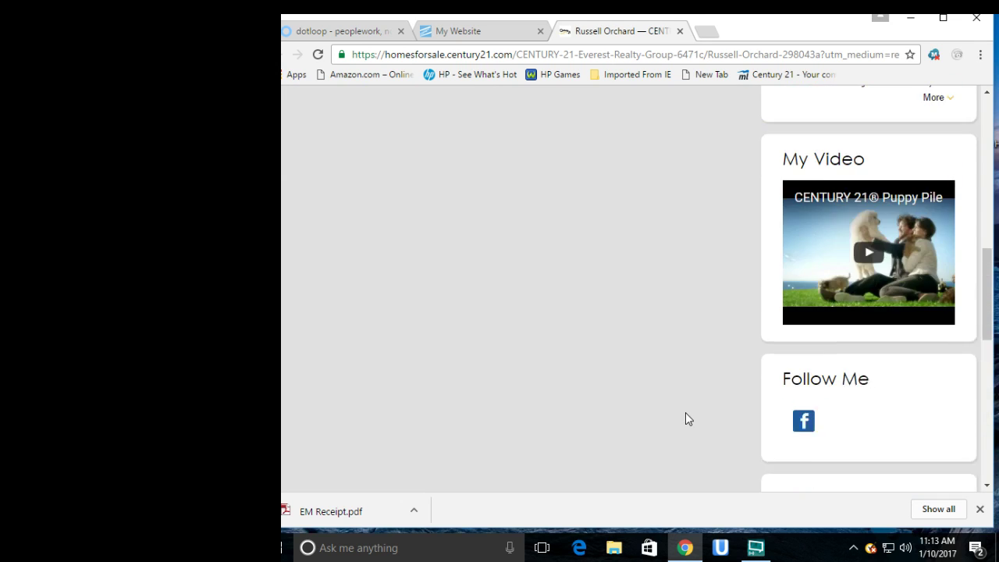
{"action": "scroll", "coordinate": [686, 419], "scroll_direction": "up", "scroll_amount": 4}
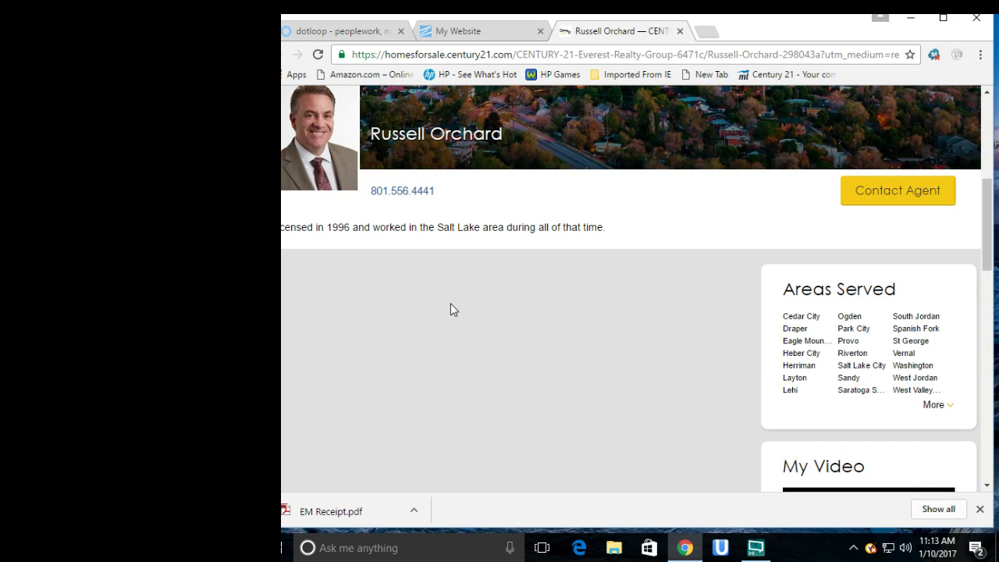
{"action": "scroll", "coordinate": [452, 371], "scroll_direction": "up", "scroll_amount": 3}
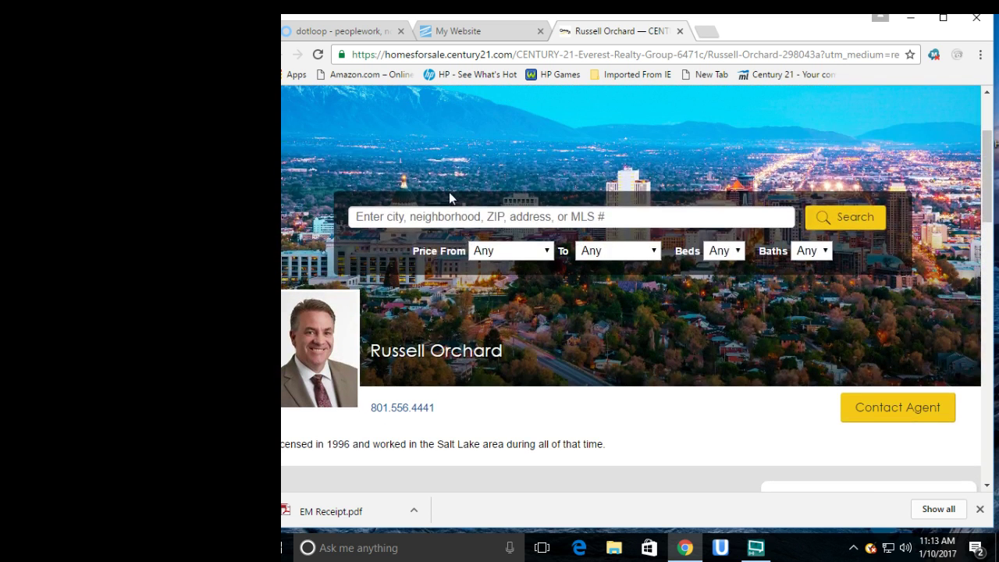
- Return to Zap's My Website page and review its About Me, Professional Info and Reviews sections
{"action": "left_click", "coordinate": [482, 32]}
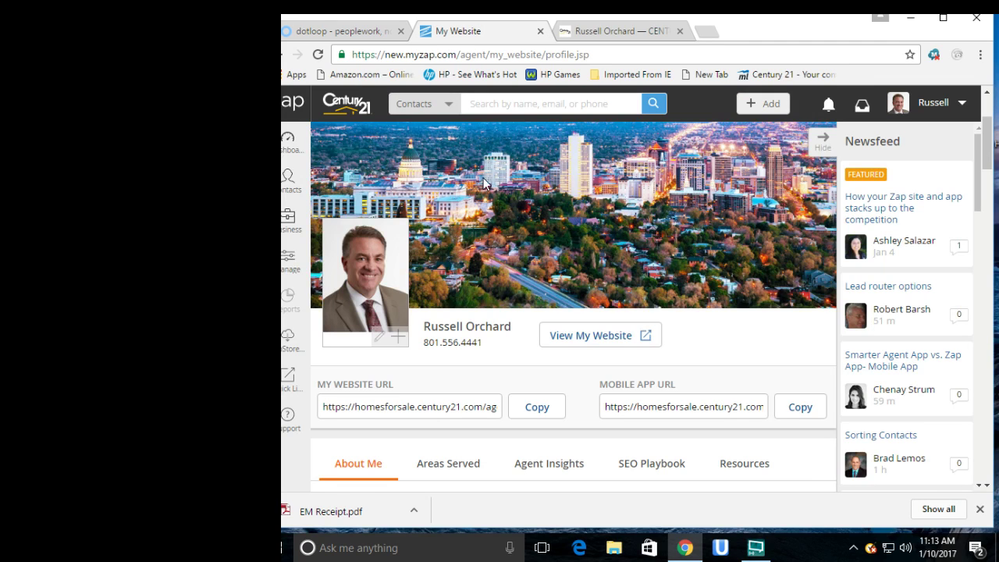
{"action": "scroll", "coordinate": [502, 184], "scroll_direction": "down", "scroll_amount": 2}
{"action": "scroll", "coordinate": [651, 305], "scroll_direction": "down", "scroll_amount": 2}
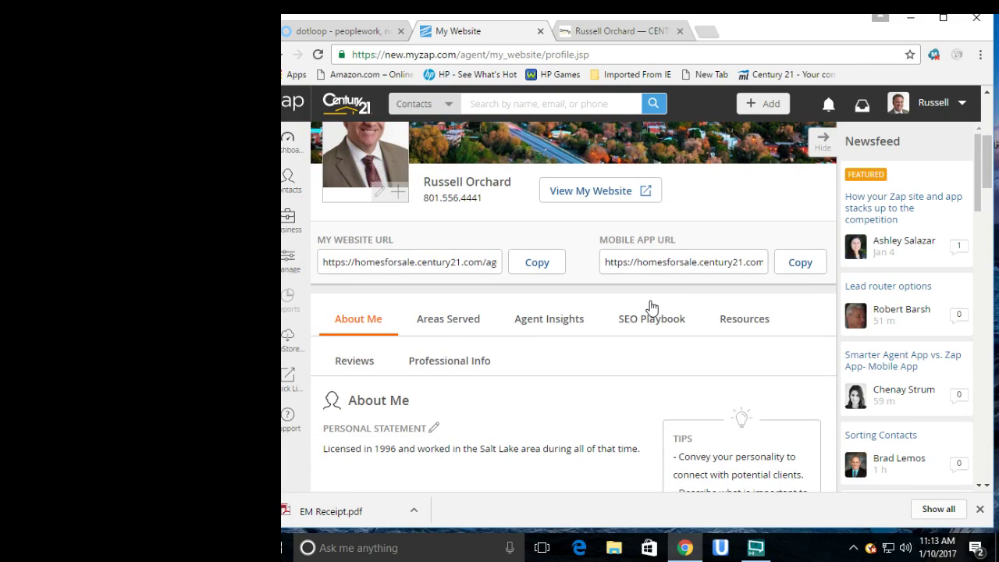
{"action": "scroll", "coordinate": [651, 306], "scroll_direction": "down", "scroll_amount": 1}
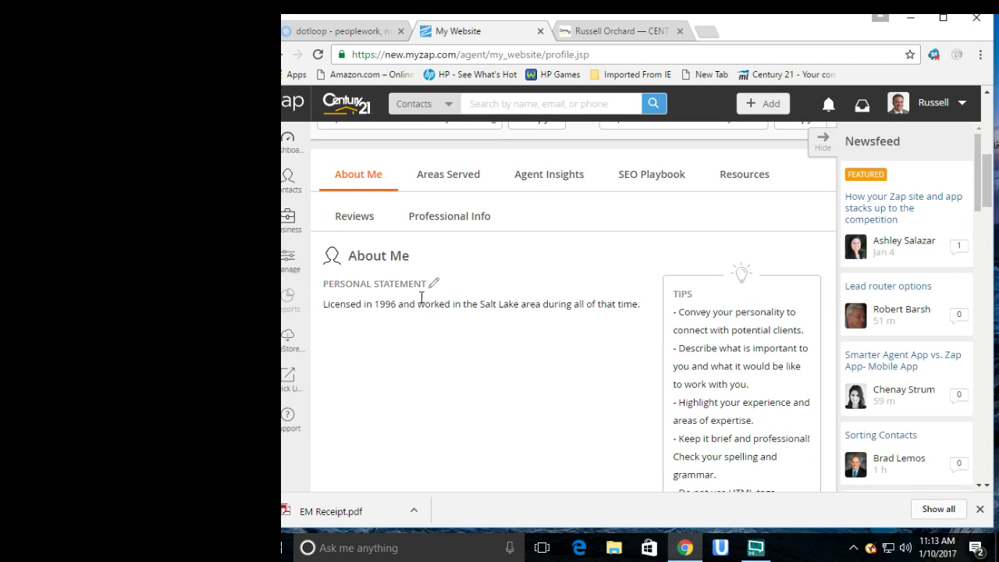
{"action": "left_click", "coordinate": [433, 221]}
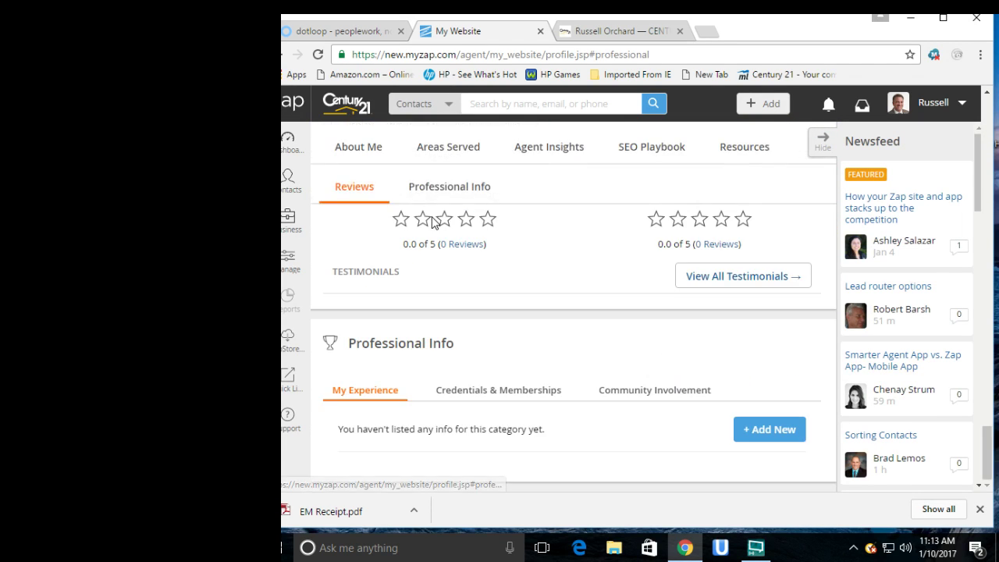
{"action": "scroll", "coordinate": [586, 365], "scroll_direction": "up", "scroll_amount": 1}
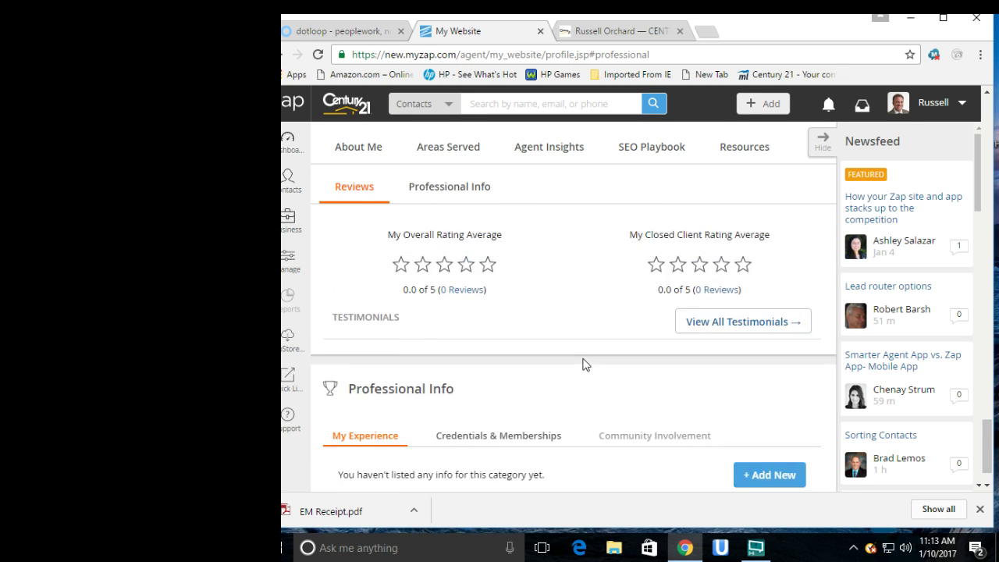
{"action": "scroll", "coordinate": [585, 365], "scroll_direction": "up", "scroll_amount": 1}
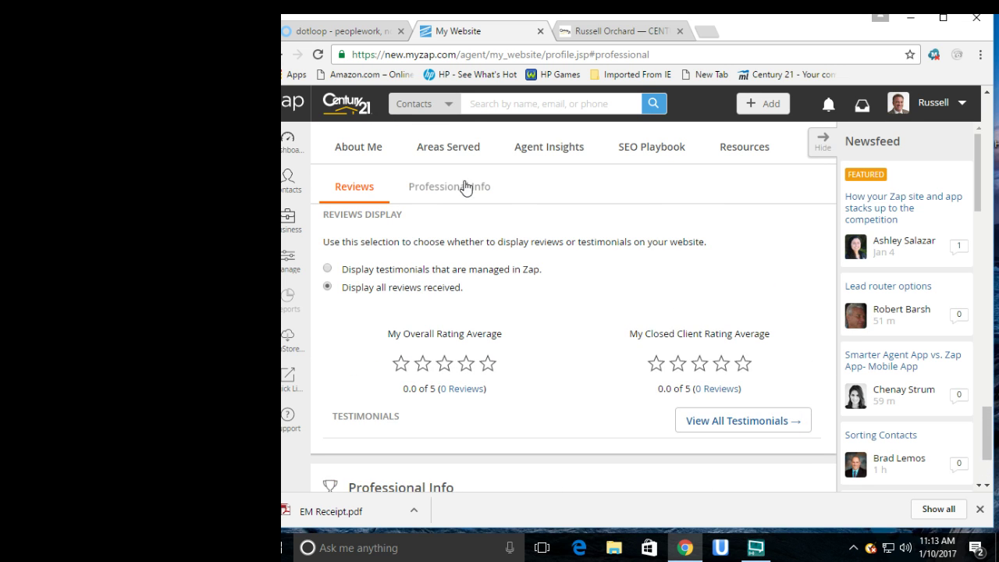
- View the Areas Served, Agent Insights and SEO Playbook sections, including the playbook's Migration task about domain forwarding
{"action": "left_click", "coordinate": [445, 147]}
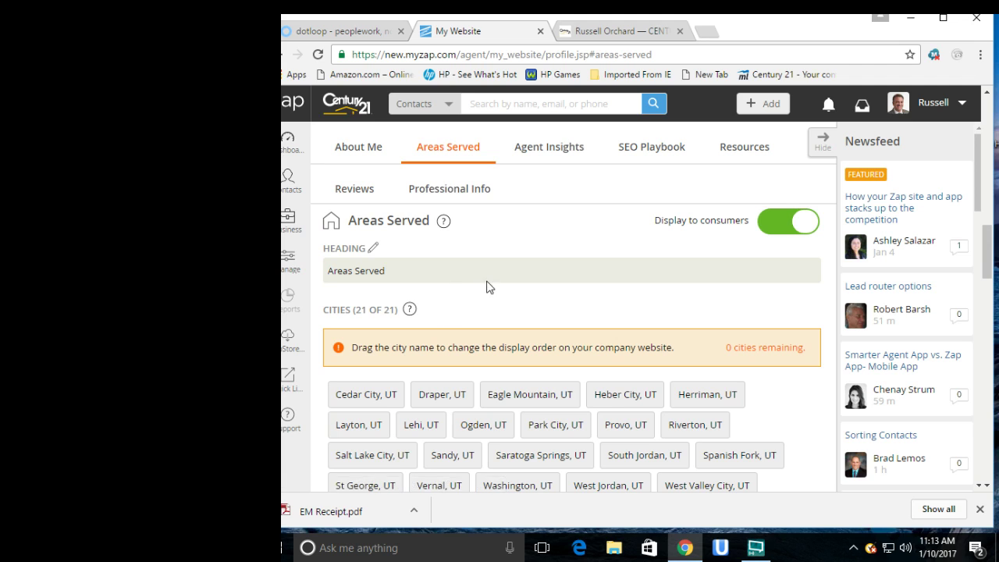
{"action": "left_click", "coordinate": [544, 150]}
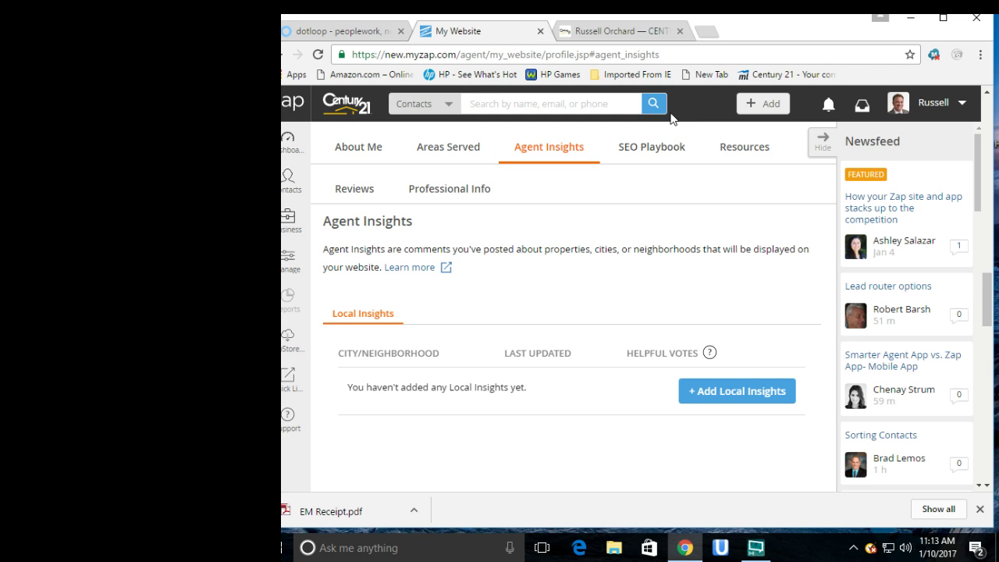
{"action": "left_click", "coordinate": [647, 153]}
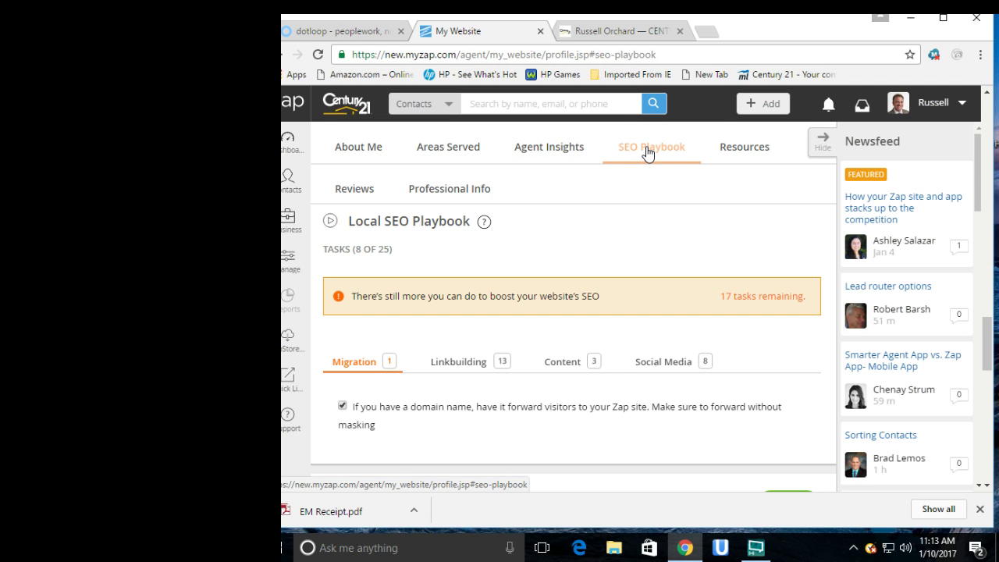
{"action": "scroll", "coordinate": [647, 226], "scroll_direction": "down", "scroll_amount": 1}
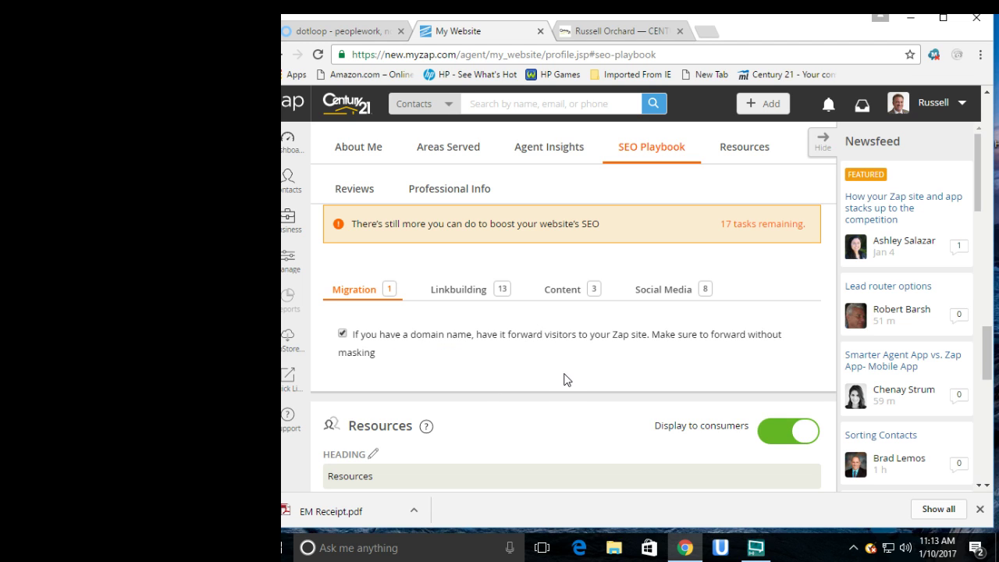
{"action": "mouse_move", "coordinate": [576, 365]}
- Load the agent's personal domain in a new browser tab to demonstrate its forwarding to the Zap site
{"action": "left_click", "coordinate": [706, 33]}
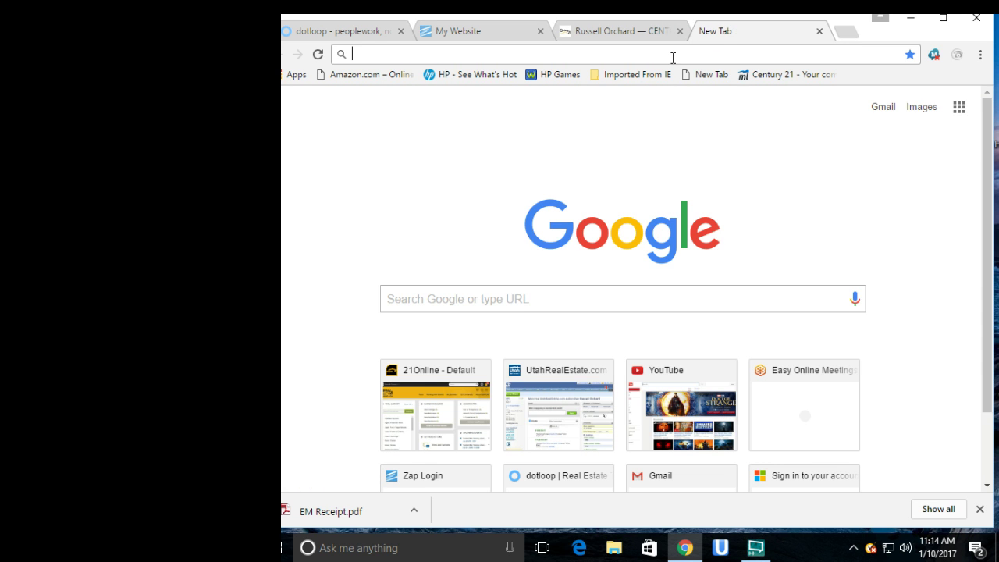
{"action": "type", "text": "russ"}
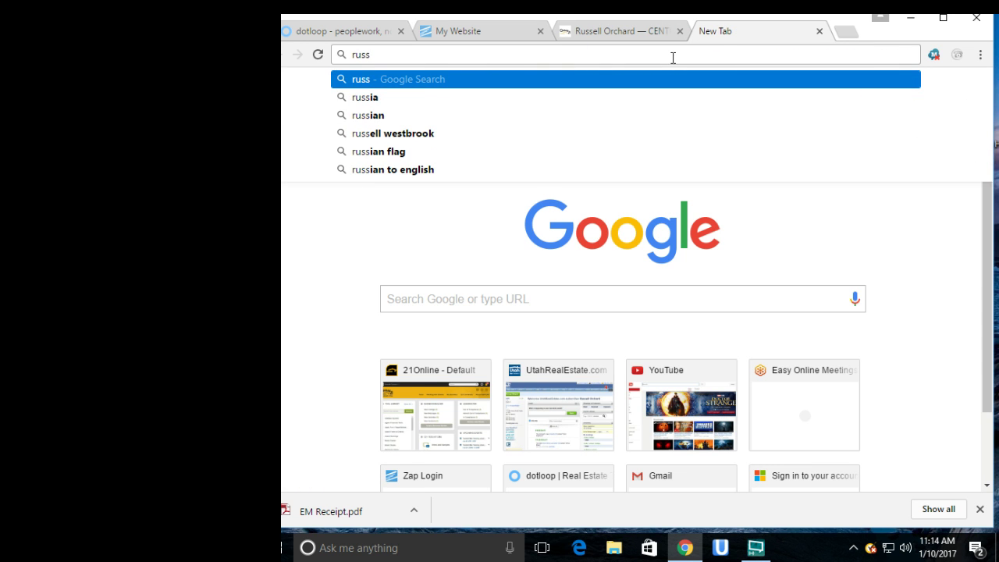
{"action": "type", "text": "orchard.com"}
{"action": "key", "text": "Return"}
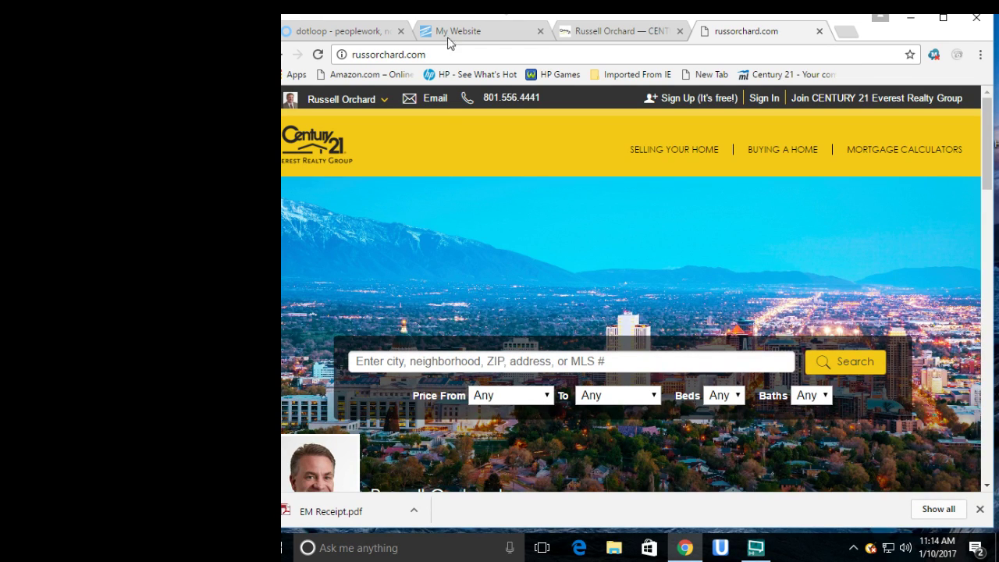
- Compare the Century 21 agent page with the personal-domain page, and close both public website tabs
{"action": "left_click", "coordinate": [602, 31]}
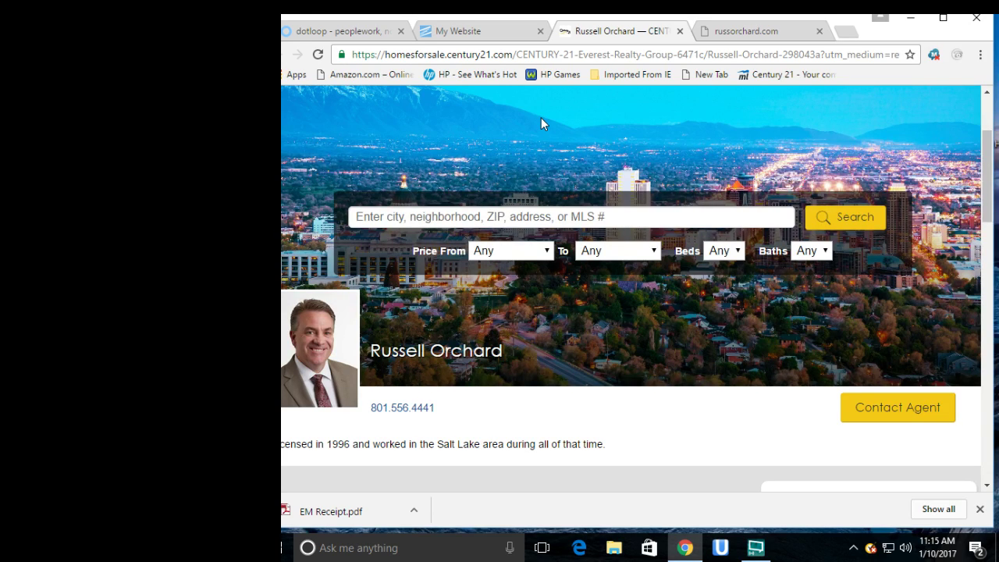
{"action": "left_click", "coordinate": [776, 32]}
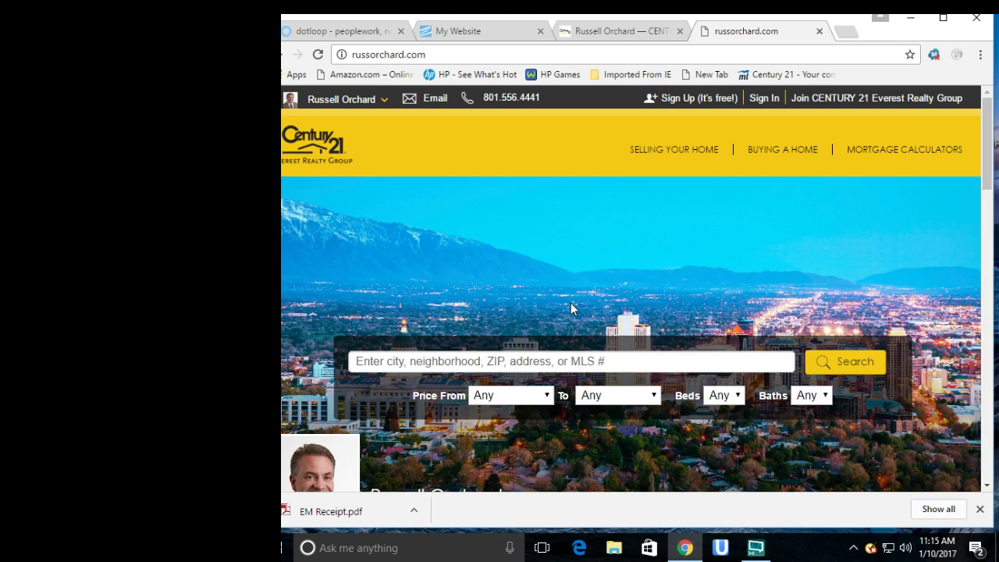
{"action": "left_click", "coordinate": [819, 32]}
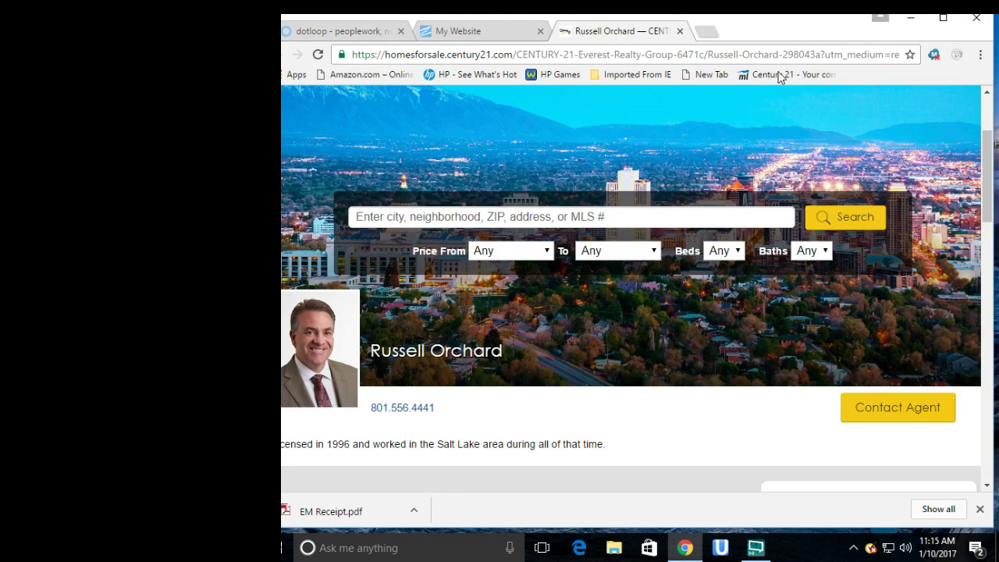
{"action": "left_click", "coordinate": [680, 31]}
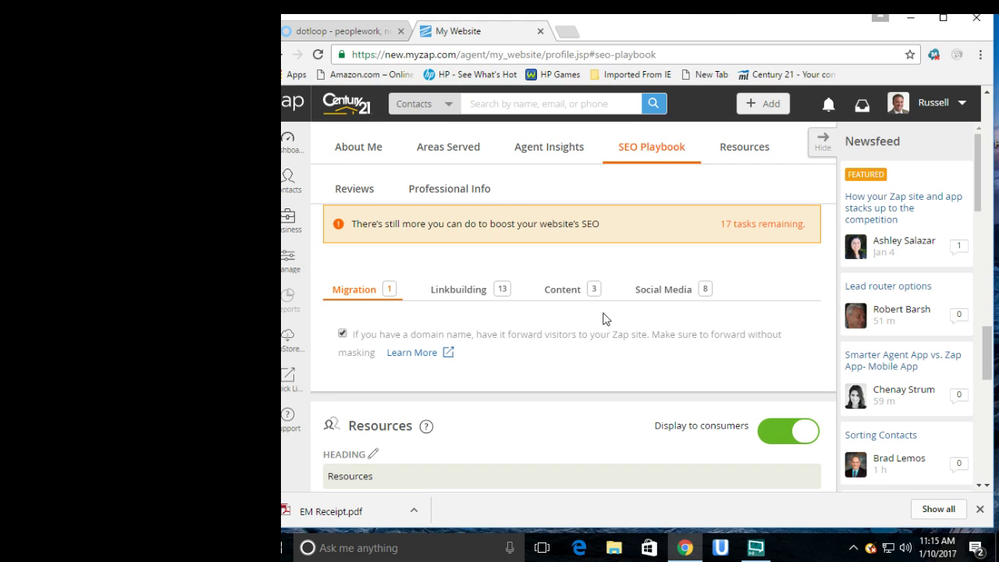
- Examine the Resources section of the My Website page and look over the page's remaining profile sections
{"action": "scroll", "coordinate": [594, 335], "scroll_direction": "down", "scroll_amount": 3}
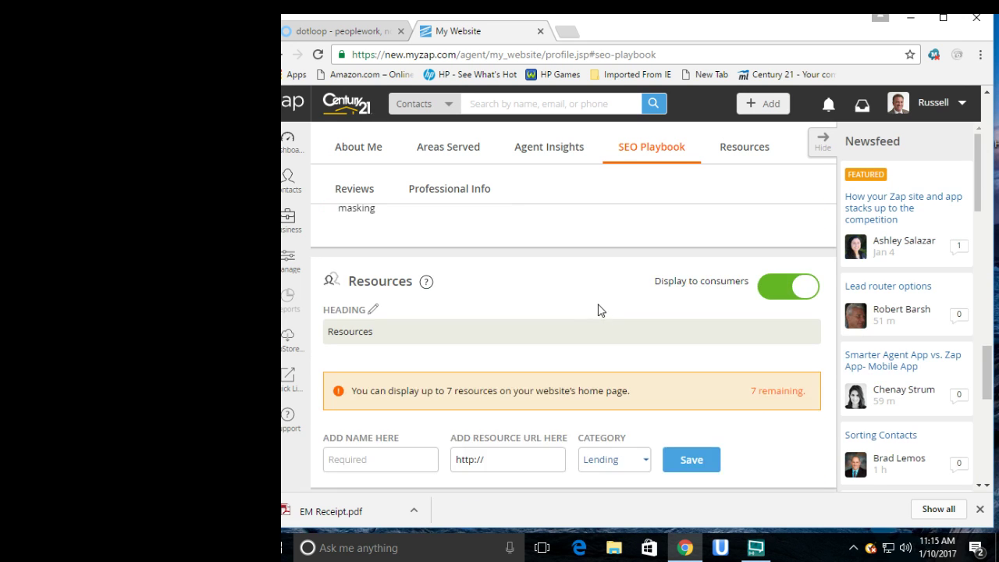
{"action": "left_click", "coordinate": [750, 164]}
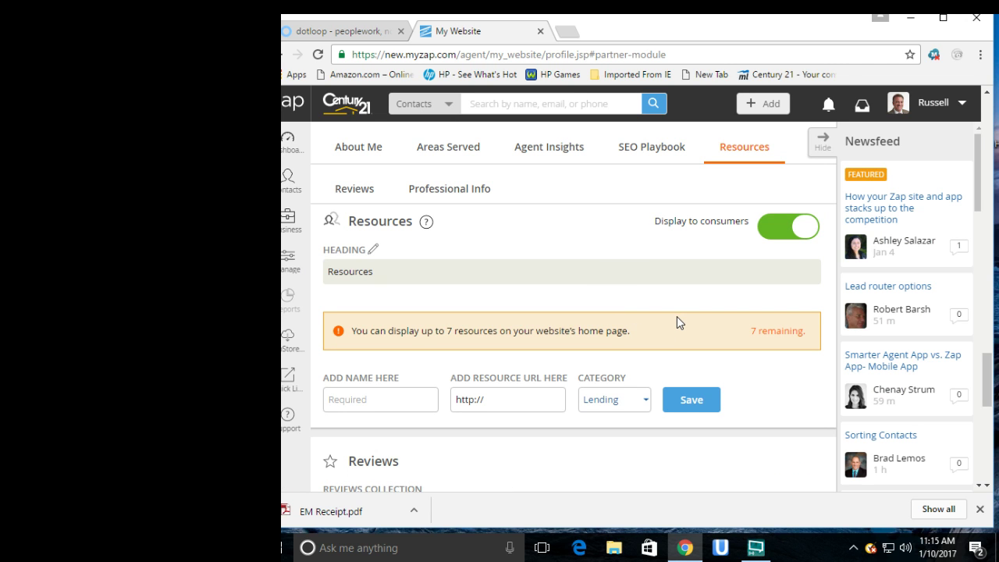
{"action": "scroll", "coordinate": [677, 316], "scroll_direction": "down", "scroll_amount": 3}
{"action": "scroll", "coordinate": [681, 321], "scroll_direction": "down", "scroll_amount": 5}
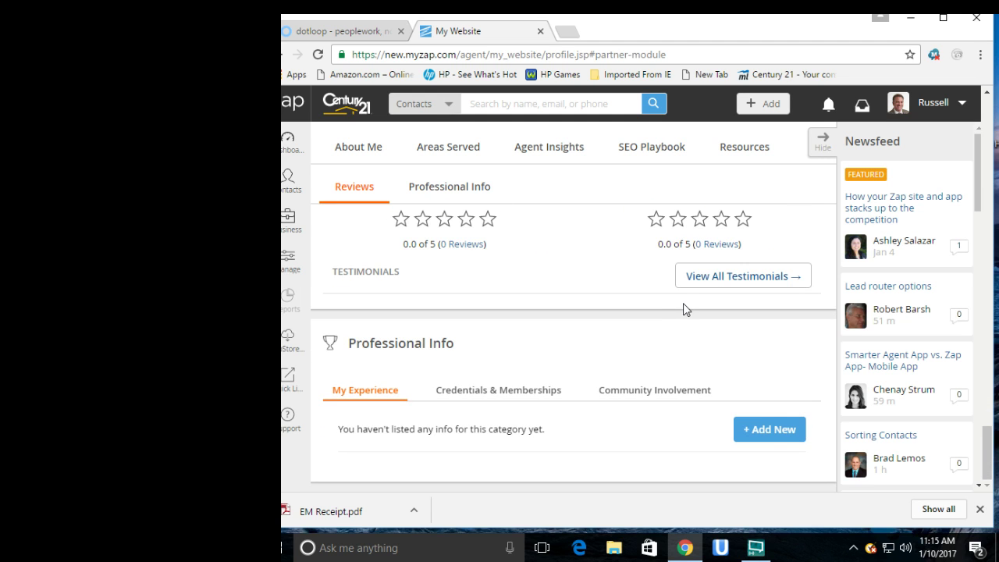
{"action": "scroll", "coordinate": [683, 309], "scroll_direction": "down", "scroll_amount": 5}
{"action": "scroll", "coordinate": [683, 308], "scroll_direction": "up", "scroll_amount": 3}
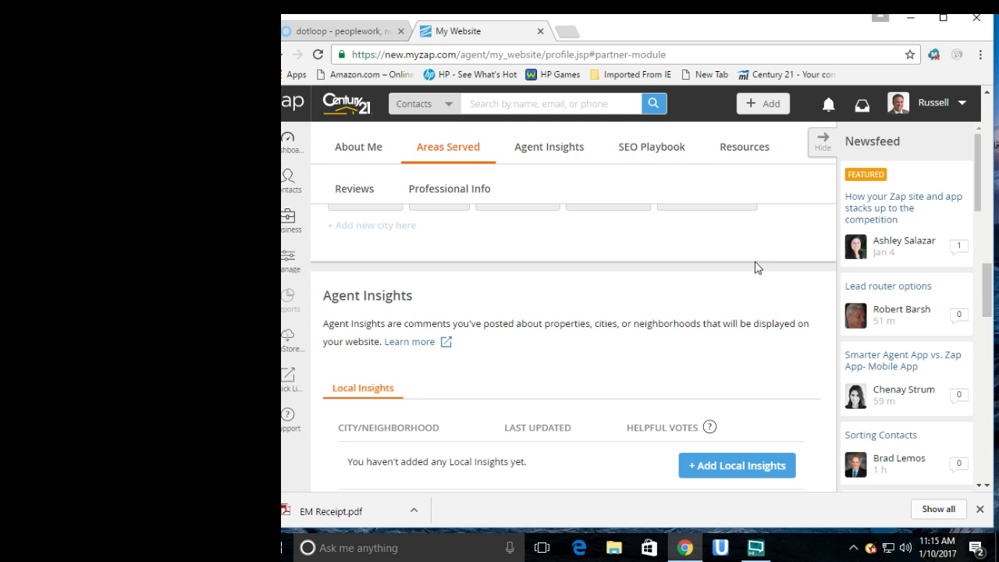
- Open Zap's Account Settings and review the Email Settings, including the sender and response addresses and the desktop and tablet signature
{"action": "left_click", "coordinate": [933, 107]}
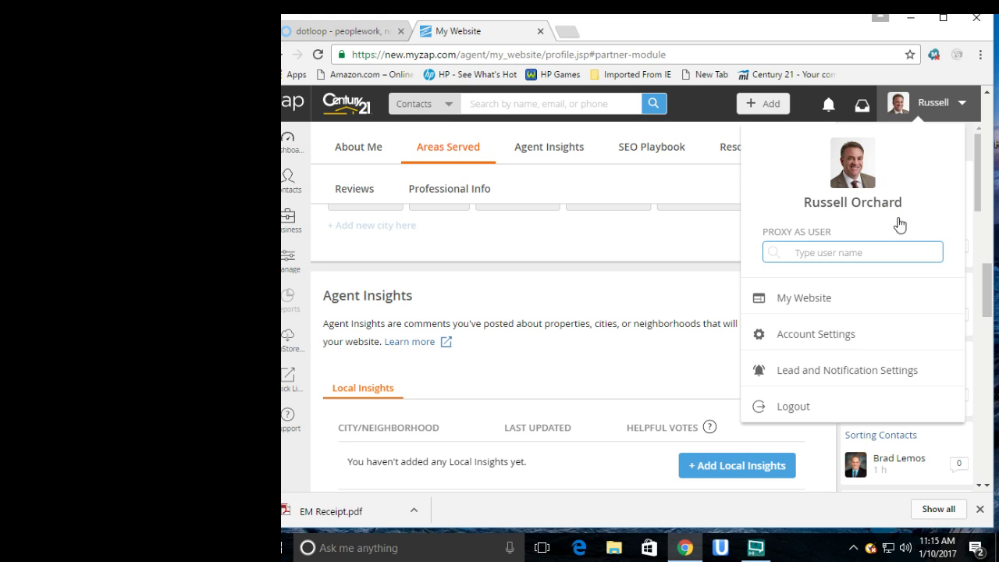
{"action": "left_click", "coordinate": [819, 338]}
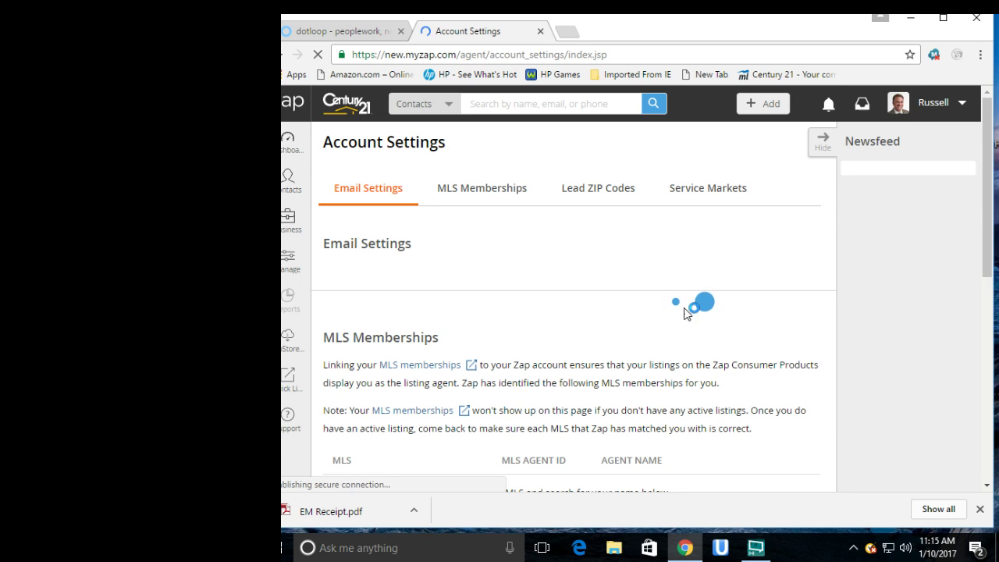
{"action": "left_click", "coordinate": [927, 110]}
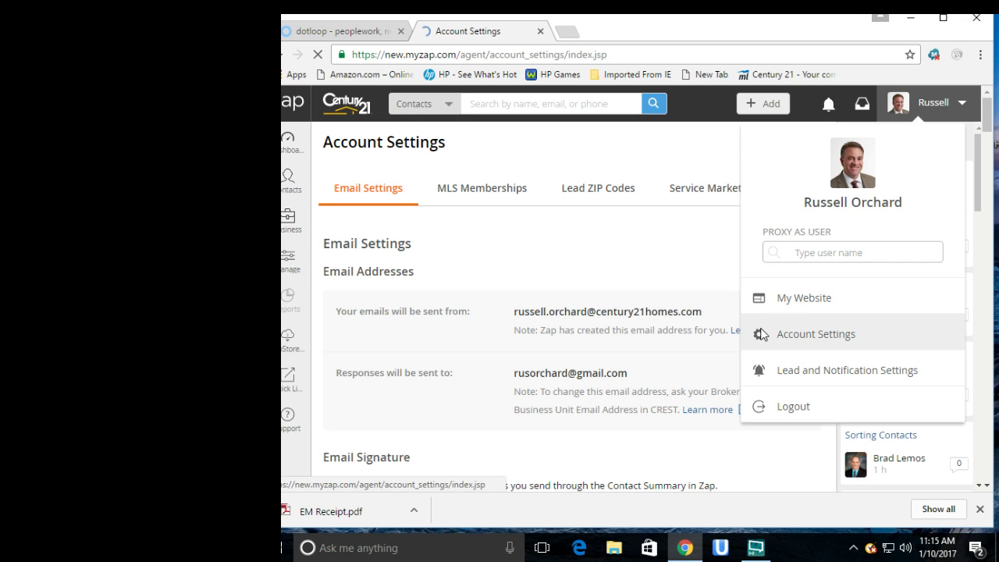
{"action": "left_click", "coordinate": [812, 341]}
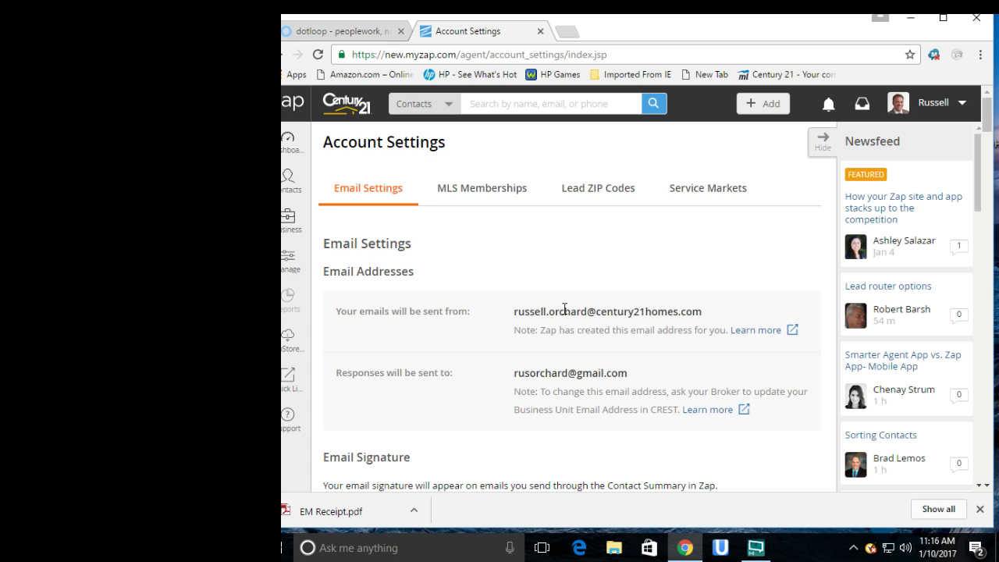
{"action": "scroll", "coordinate": [511, 301], "scroll_direction": "down", "scroll_amount": 4}
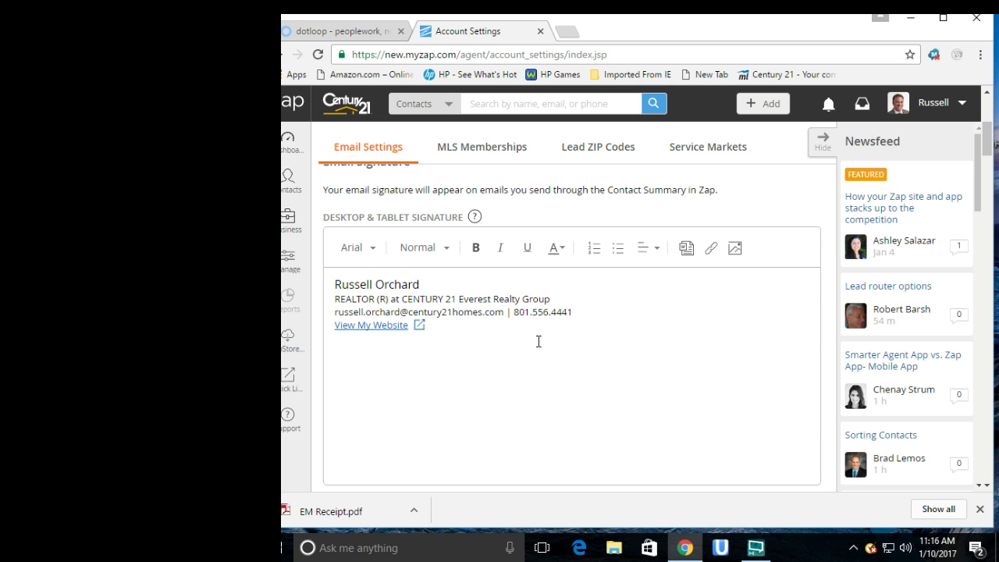
{"action": "scroll", "coordinate": [539, 346], "scroll_direction": "down", "scroll_amount": 3}
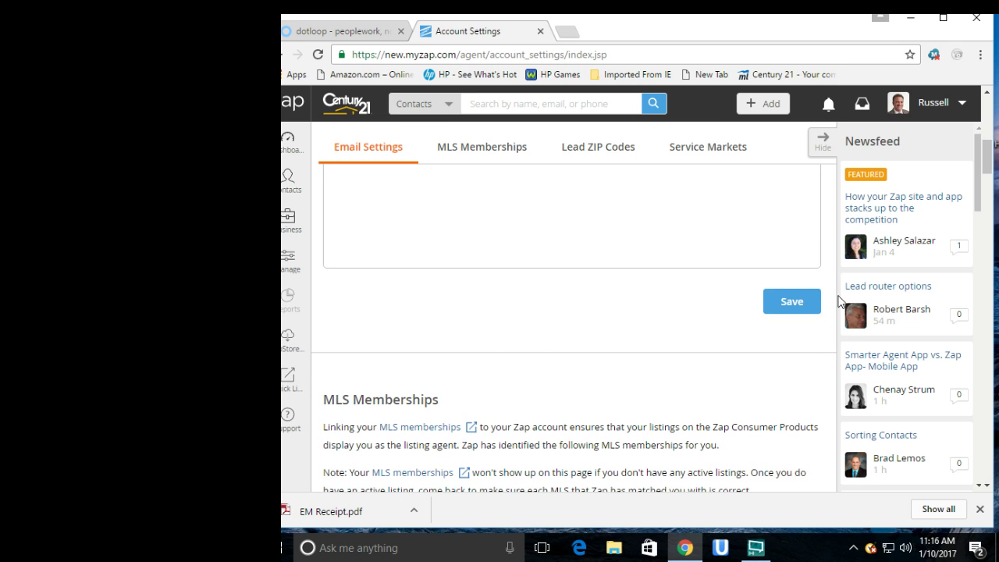
{"action": "scroll", "coordinate": [758, 304], "scroll_direction": "up", "scroll_amount": 3}
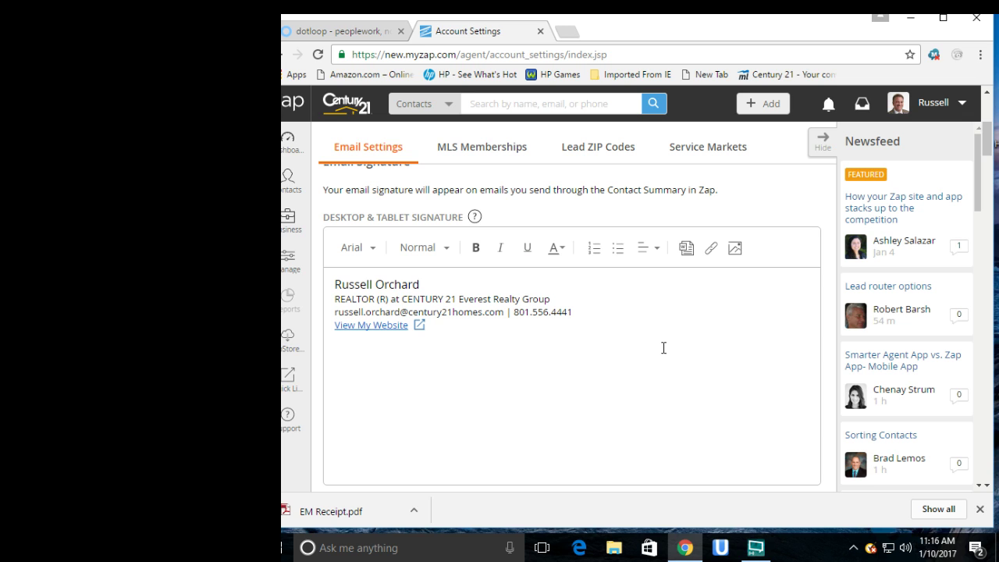
{"action": "scroll", "coordinate": [513, 232], "scroll_direction": "down", "scroll_amount": 5}
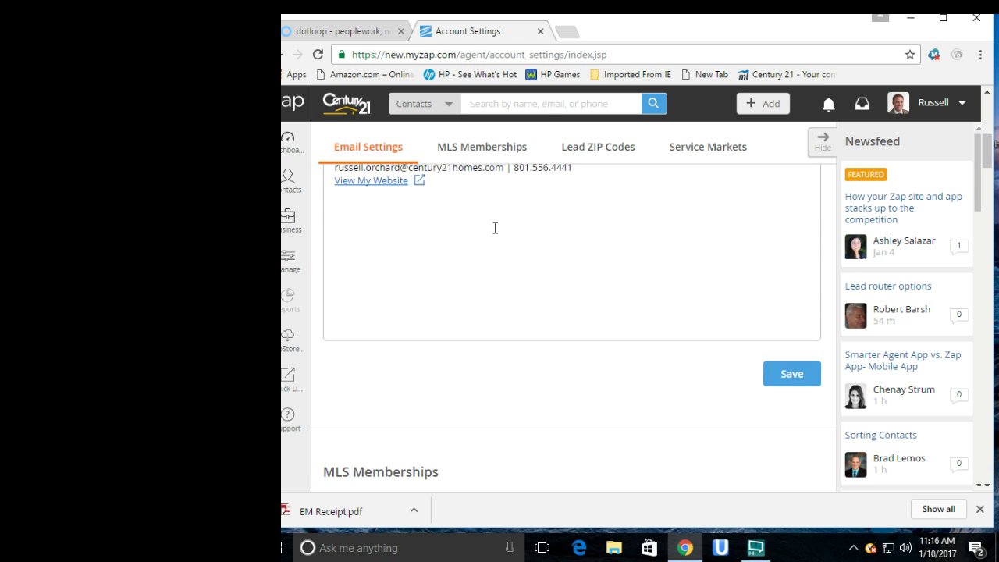
- Review the MLS Memberships section and the Lead ZIP Codes market list in Account Settings
{"action": "left_click", "coordinate": [480, 159]}
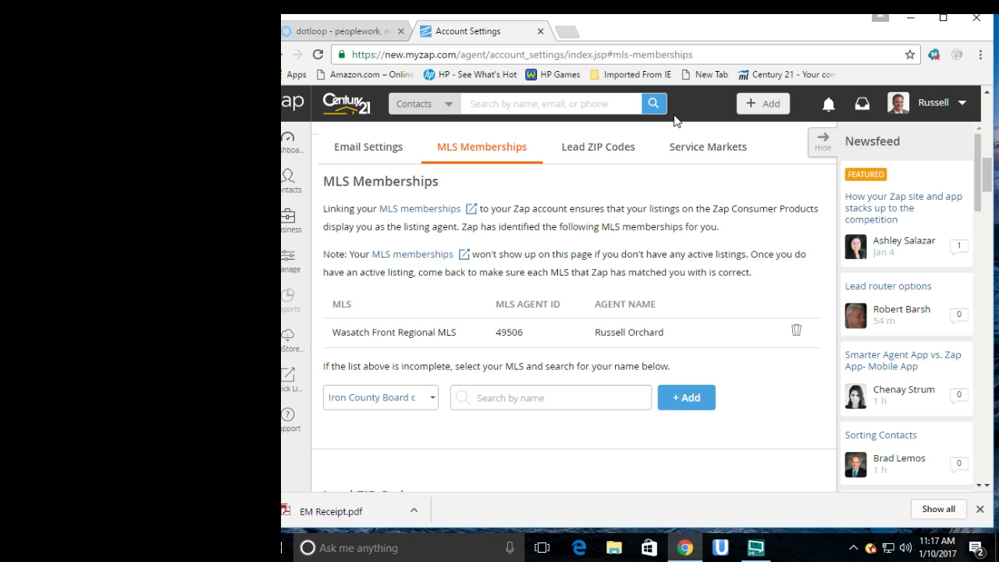
{"action": "scroll", "coordinate": [600, 218], "scroll_direction": "down", "scroll_amount": 5}
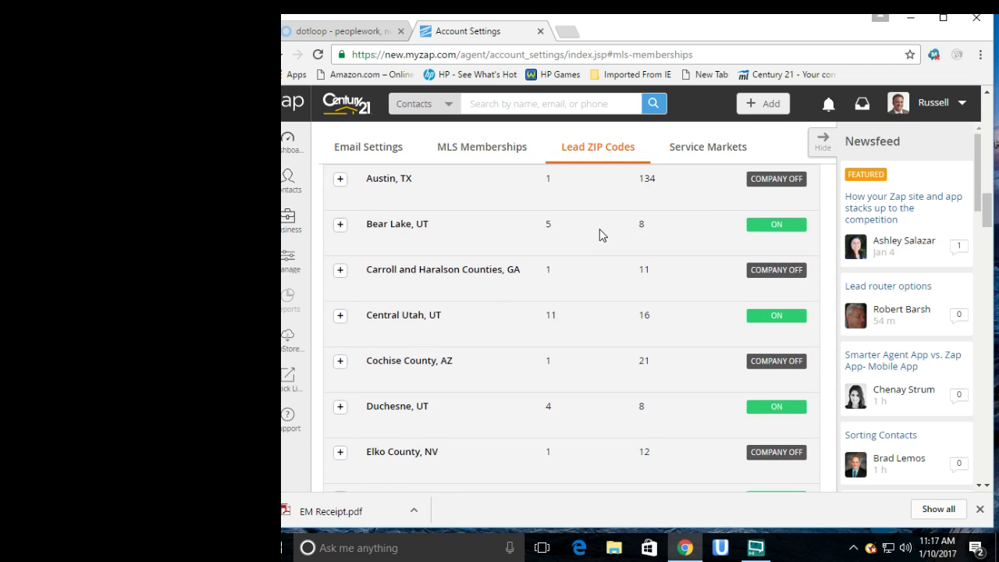
{"action": "scroll", "coordinate": [599, 231], "scroll_direction": "up", "scroll_amount": 2}
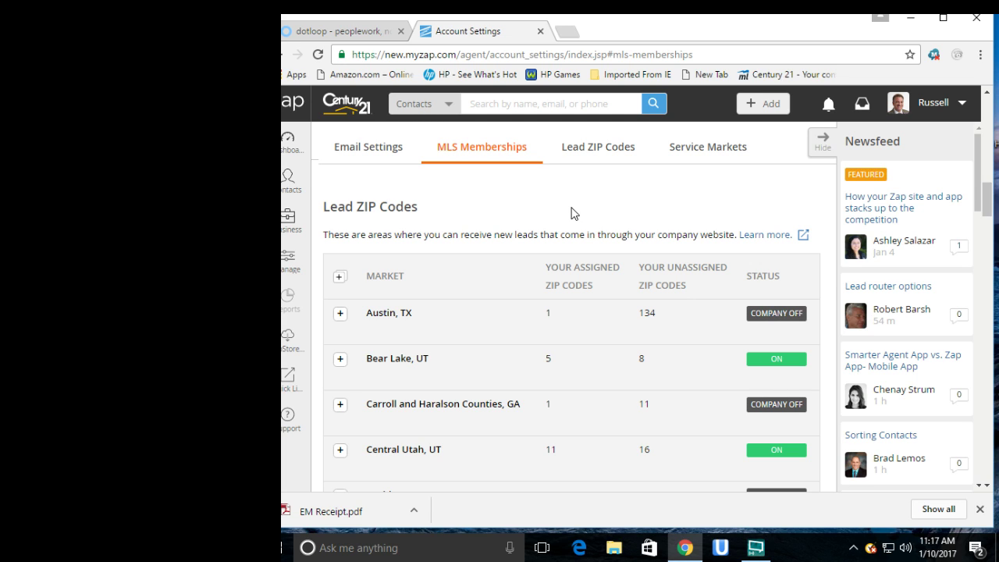
{"action": "left_click", "coordinate": [584, 149]}
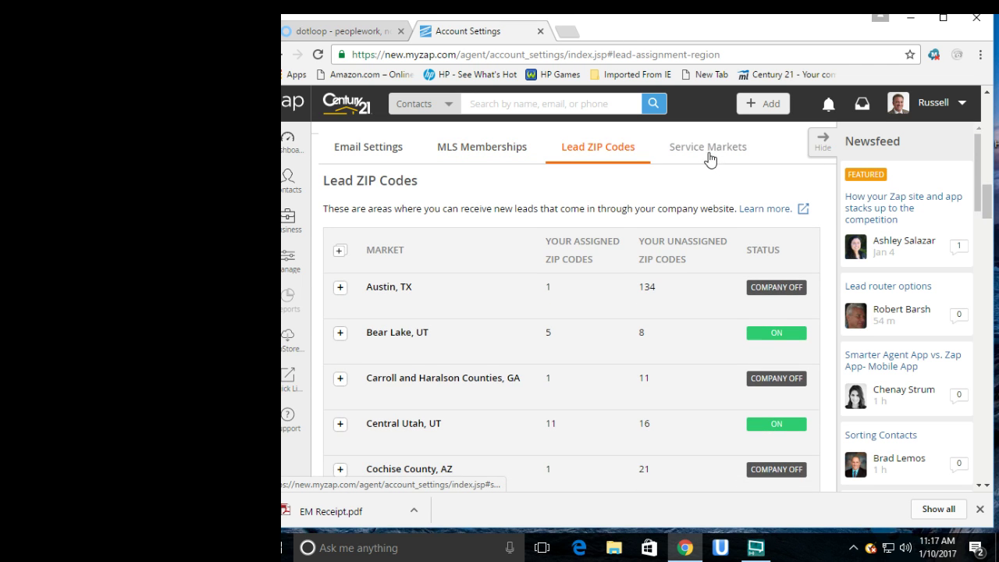
{"action": "scroll", "coordinate": [705, 197], "scroll_direction": "down", "scroll_amount": 10}
{"action": "scroll", "coordinate": [703, 201], "scroll_direction": "down", "scroll_amount": 4}
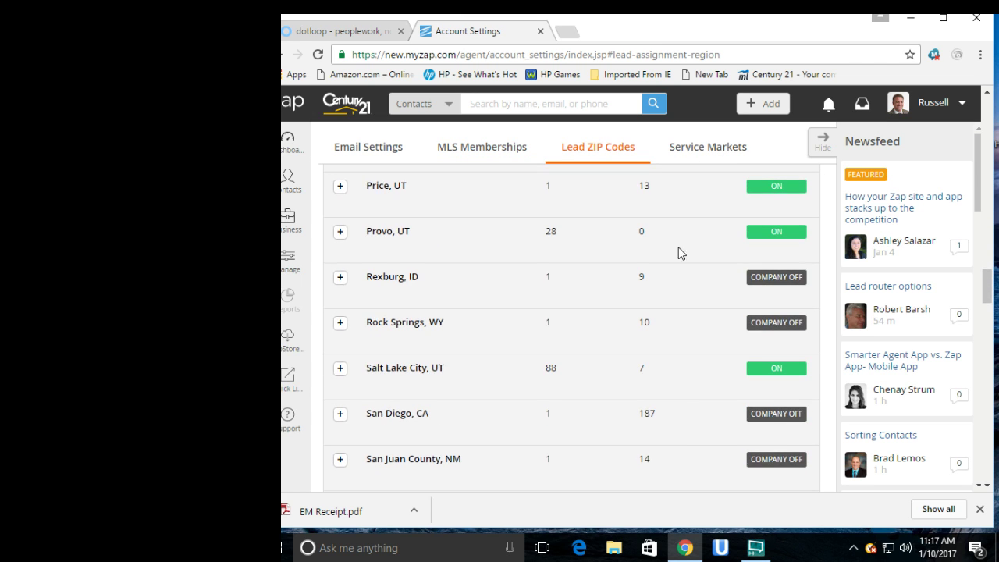
- Examine the Service Markets section, checking the status of every listed market through Wayne County, UT
{"action": "left_click", "coordinate": [693, 143]}
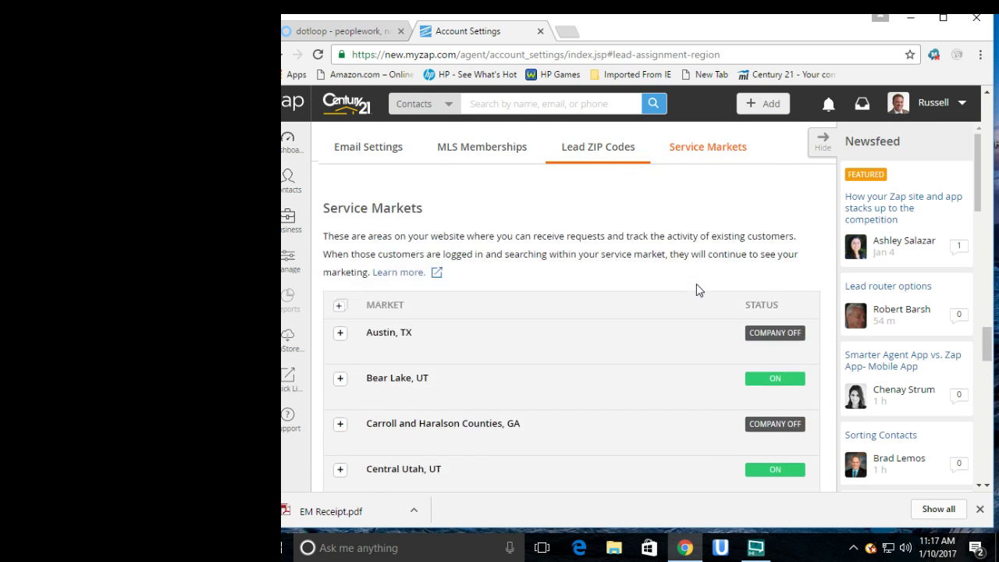
{"action": "scroll", "coordinate": [699, 290], "scroll_direction": "down", "scroll_amount": 1}
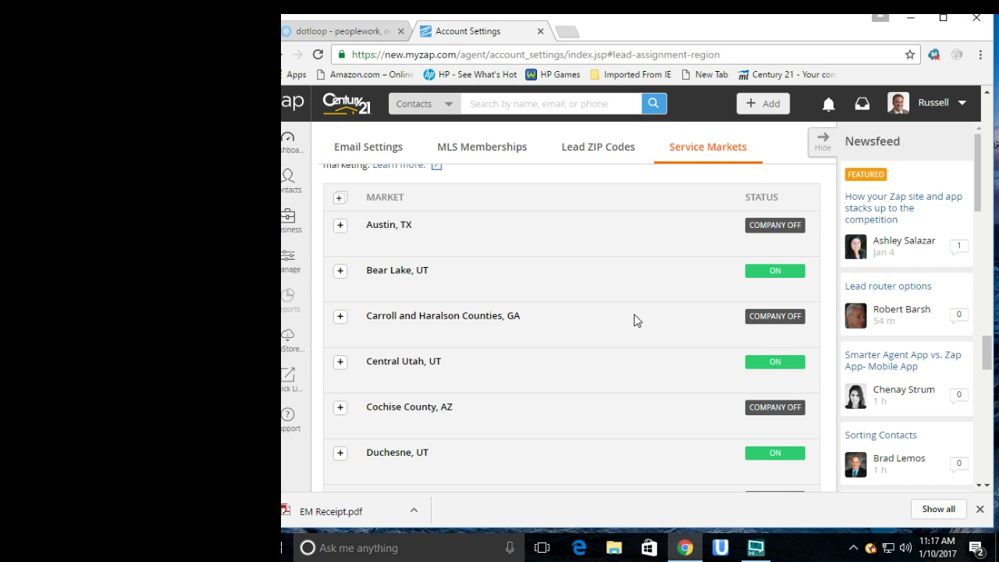
{"action": "scroll", "coordinate": [633, 316], "scroll_direction": "down", "scroll_amount": 4}
{"action": "scroll", "coordinate": [626, 318], "scroll_direction": "down", "scroll_amount": 7}
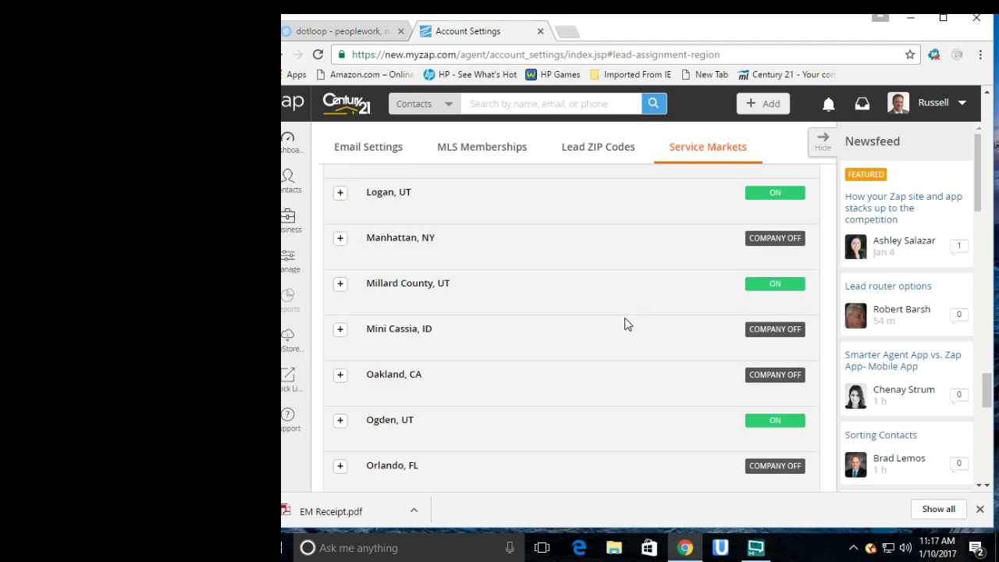
{"action": "scroll", "coordinate": [626, 325], "scroll_direction": "down", "scroll_amount": 3}
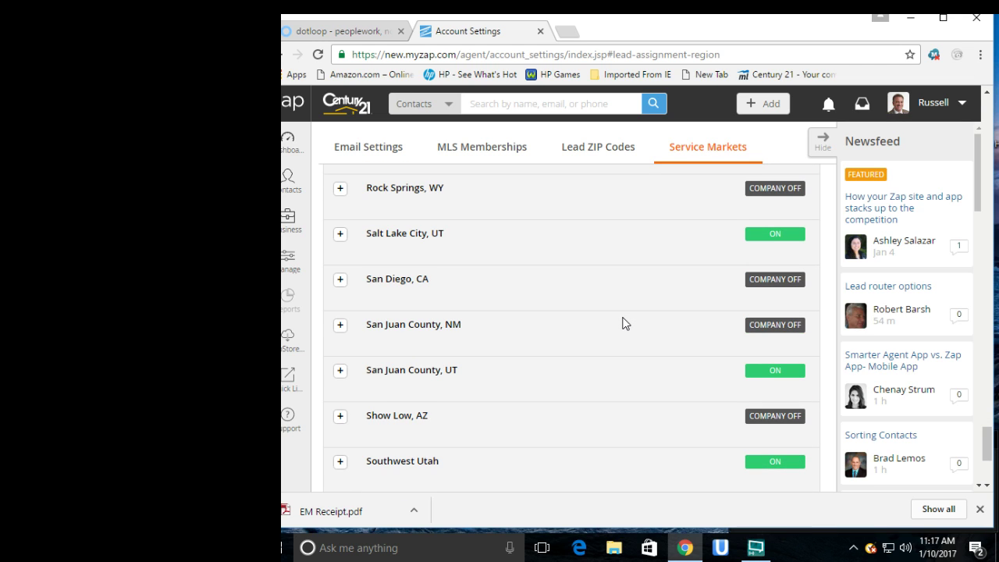
{"action": "scroll", "coordinate": [623, 324], "scroll_direction": "down", "scroll_amount": 1}
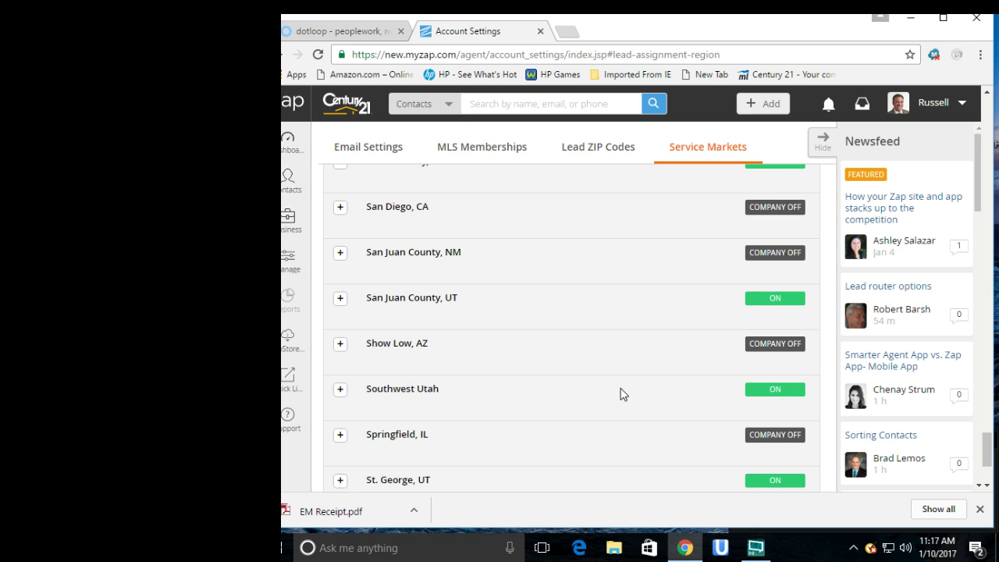
{"action": "scroll", "coordinate": [632, 397], "scroll_direction": "down", "scroll_amount": 1}
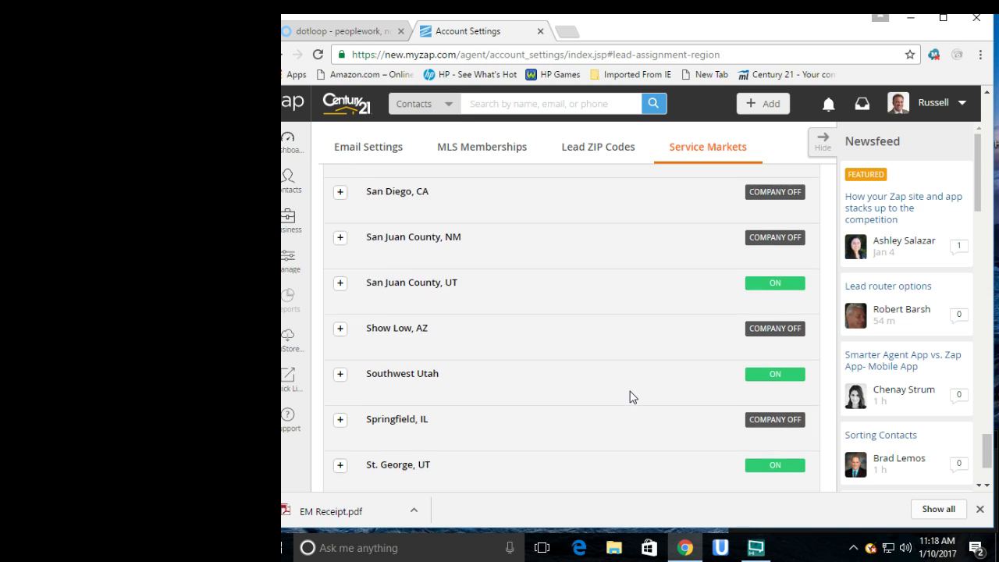
{"action": "scroll", "coordinate": [632, 397], "scroll_direction": "down", "scroll_amount": 2}
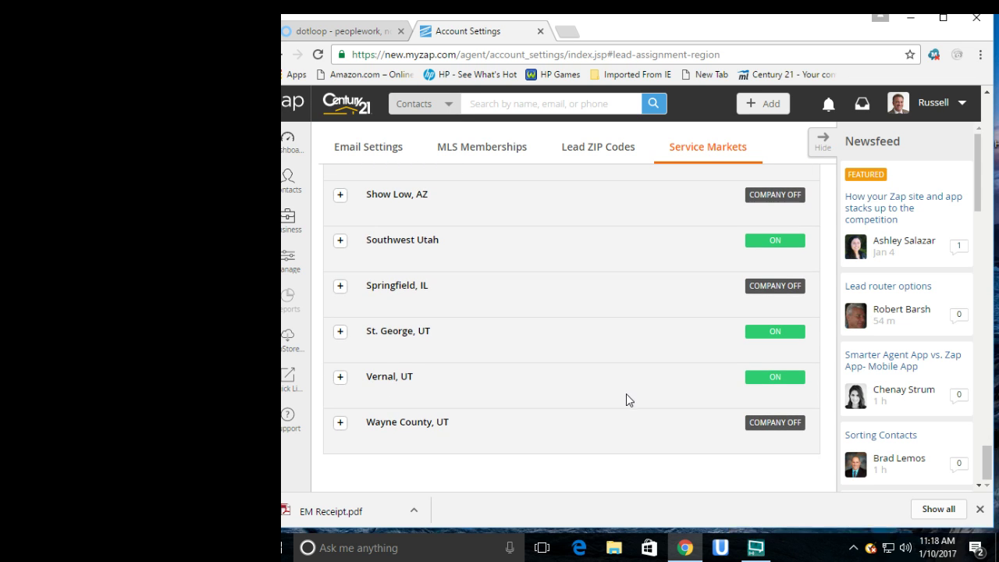
{"action": "scroll", "coordinate": [623, 395], "scroll_direction": "up", "scroll_amount": 15}
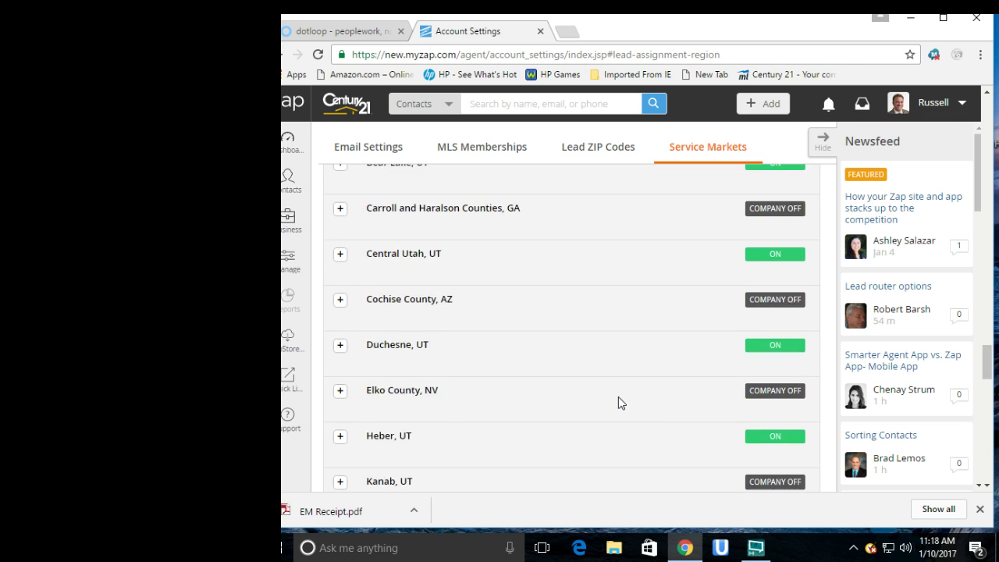
{"action": "scroll", "coordinate": [618, 396], "scroll_direction": "up", "scroll_amount": 8}
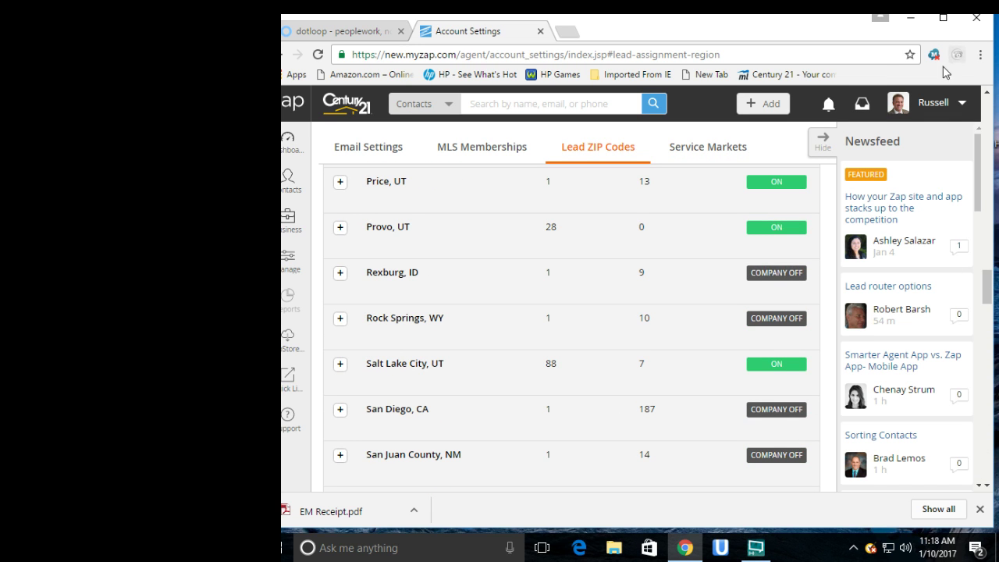
- Open Lead and Notification Settings and review the contact information and weekly lead acceptance schedule
{"action": "left_click", "coordinate": [939, 107]}
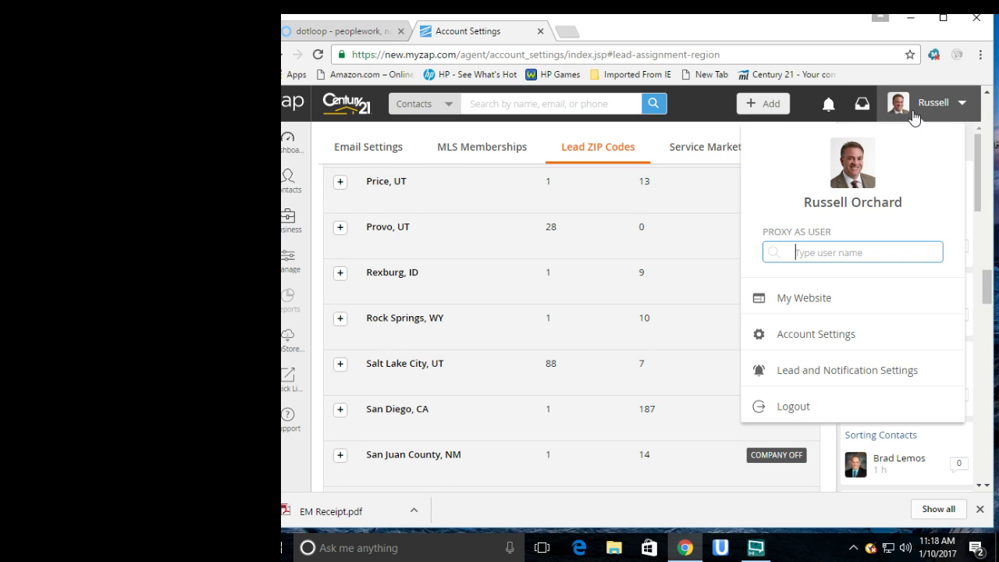
{"action": "left_click", "coordinate": [832, 372]}
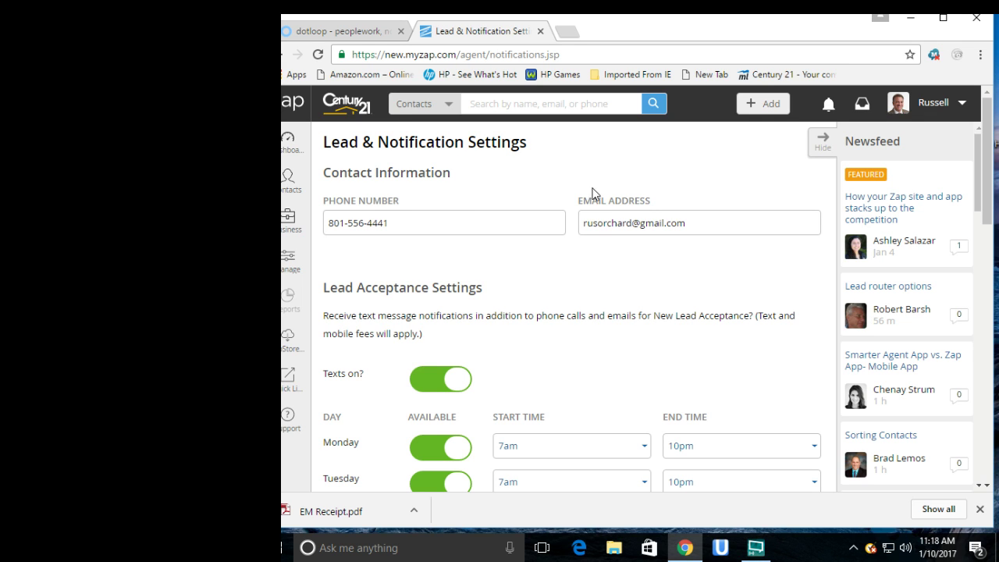
{"action": "scroll", "coordinate": [606, 302], "scroll_direction": "down", "scroll_amount": 2}
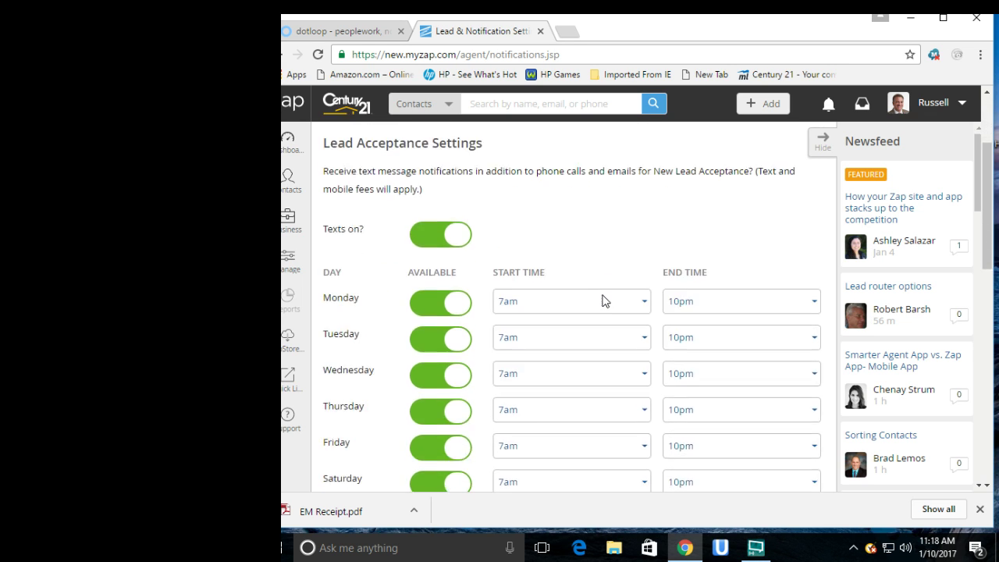
{"action": "scroll", "coordinate": [606, 302], "scroll_direction": "down", "scroll_amount": 1}
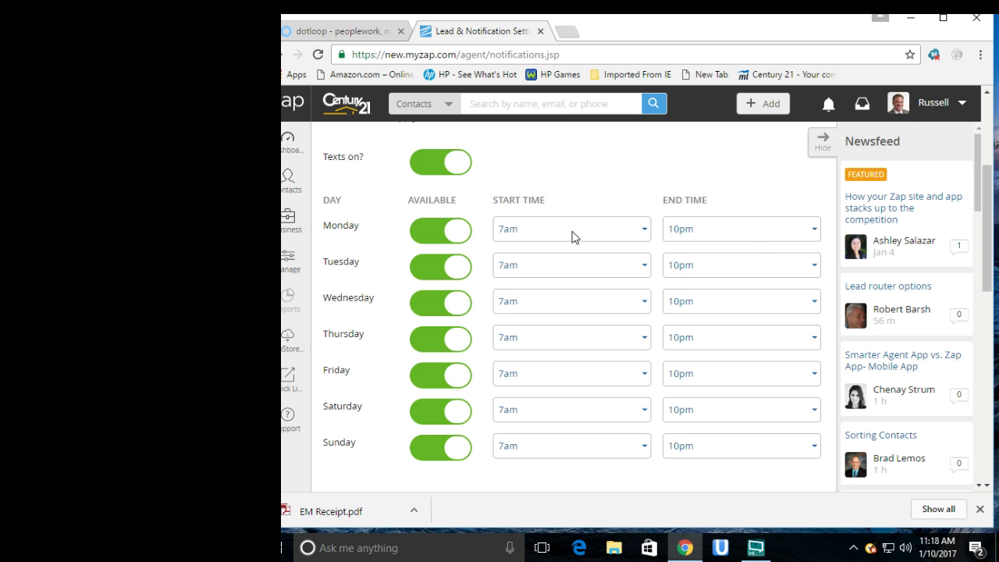
- Show Monday's start and end time choices without changing them, and switch Wednesday's availability off and back on
{"action": "left_click", "coordinate": [599, 230]}
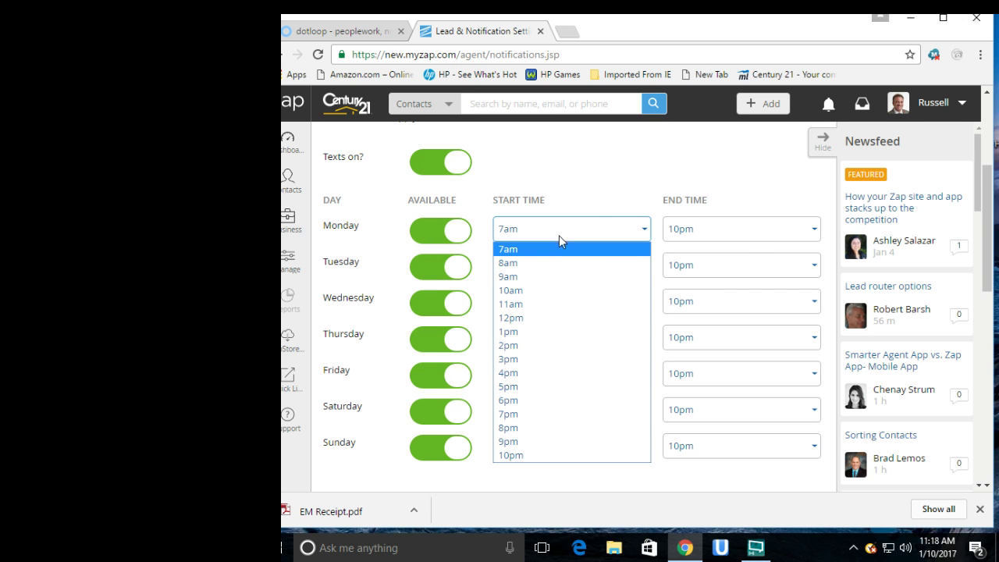
{"action": "left_click", "coordinate": [692, 237]}
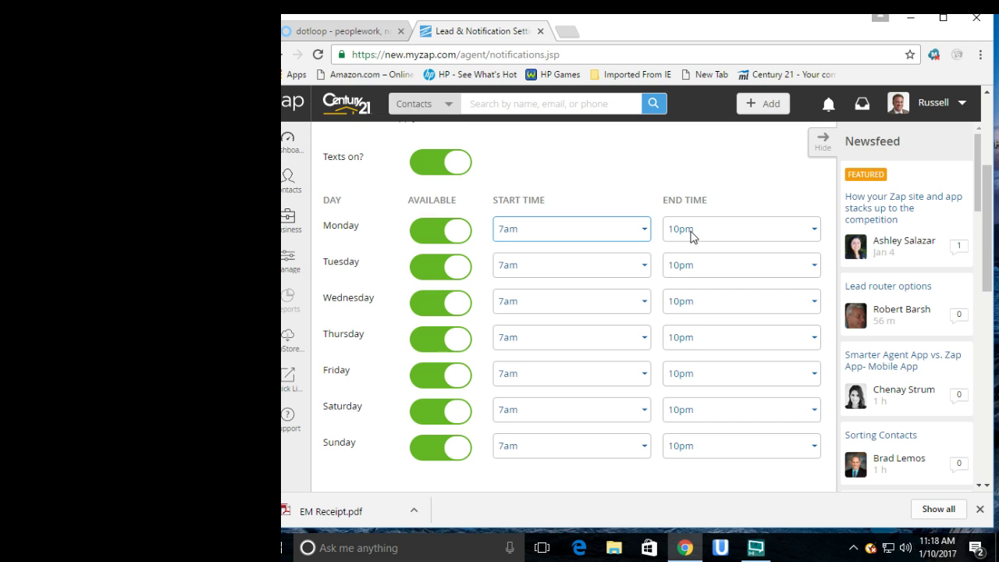
{"action": "left_click", "coordinate": [720, 236]}
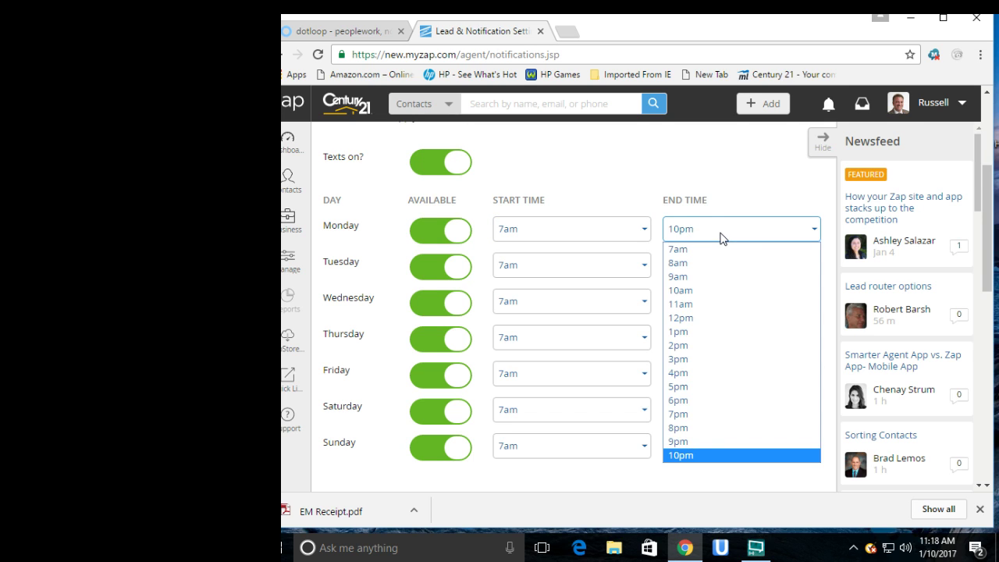
{"action": "left_click", "coordinate": [651, 184]}
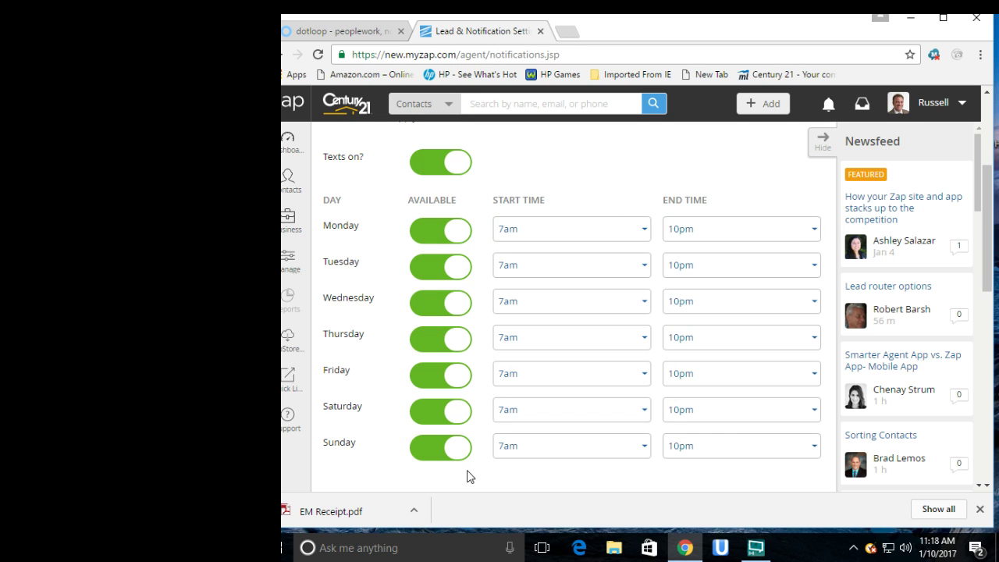
{"action": "left_click", "coordinate": [461, 305]}
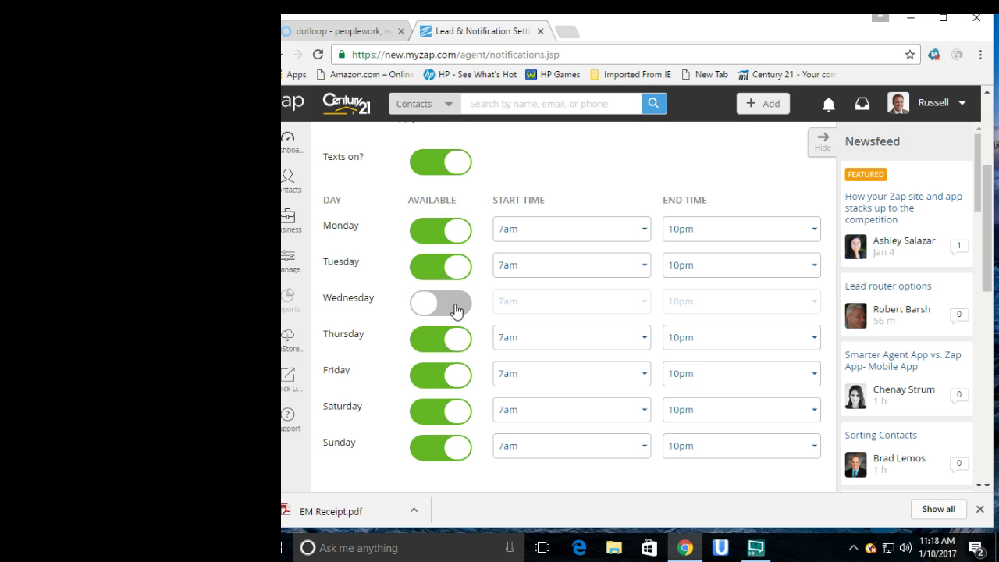
{"action": "left_click", "coordinate": [457, 309]}
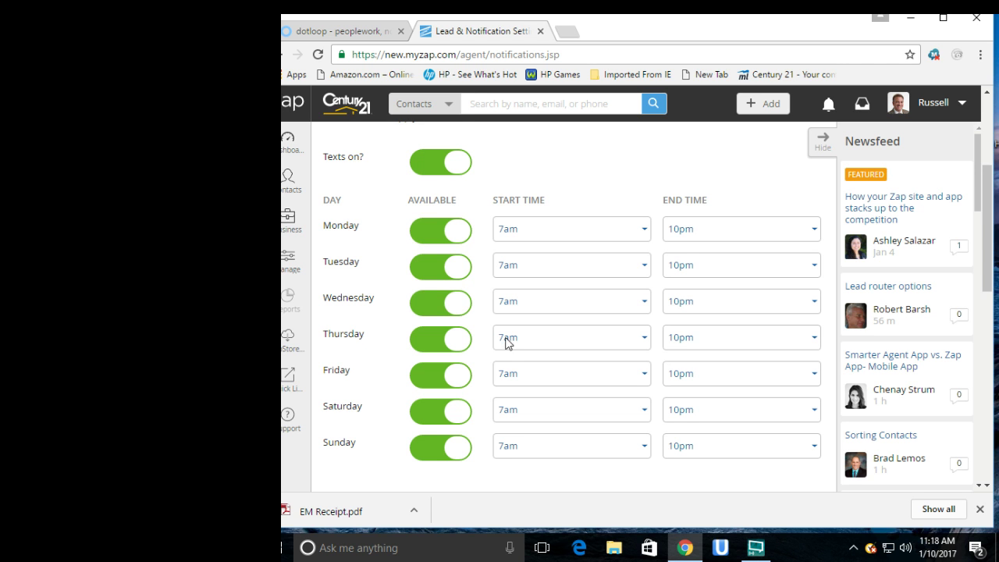
- Examine the manual and auto lead welcome email options and the Notification Settings, and return to the page's beginning
{"action": "scroll", "coordinate": [648, 398], "scroll_direction": "down", "scroll_amount": 1}
{"action": "scroll", "coordinate": [648, 398], "scroll_direction": "down", "scroll_amount": 5}
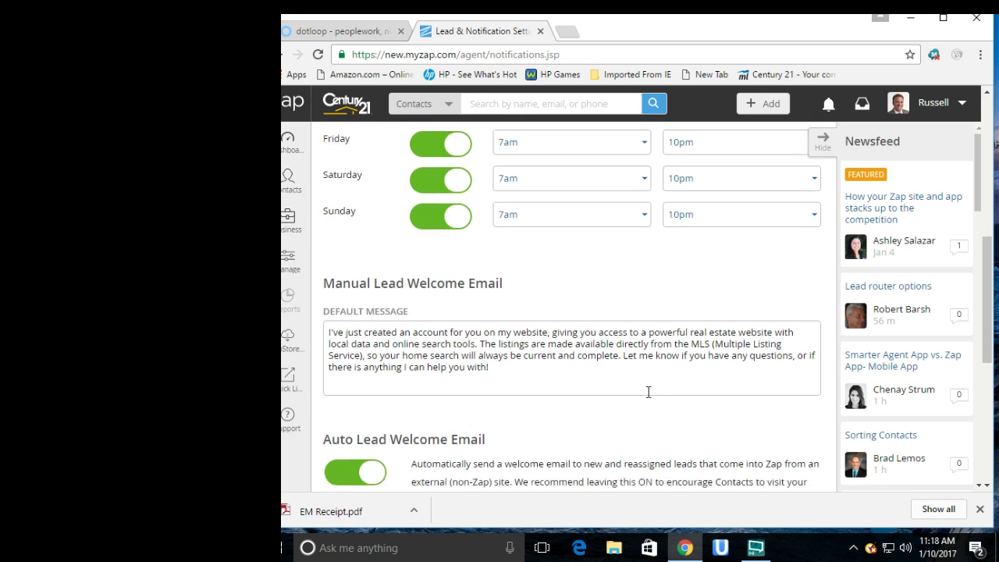
{"action": "scroll", "coordinate": [646, 398], "scroll_direction": "down", "scroll_amount": 2}
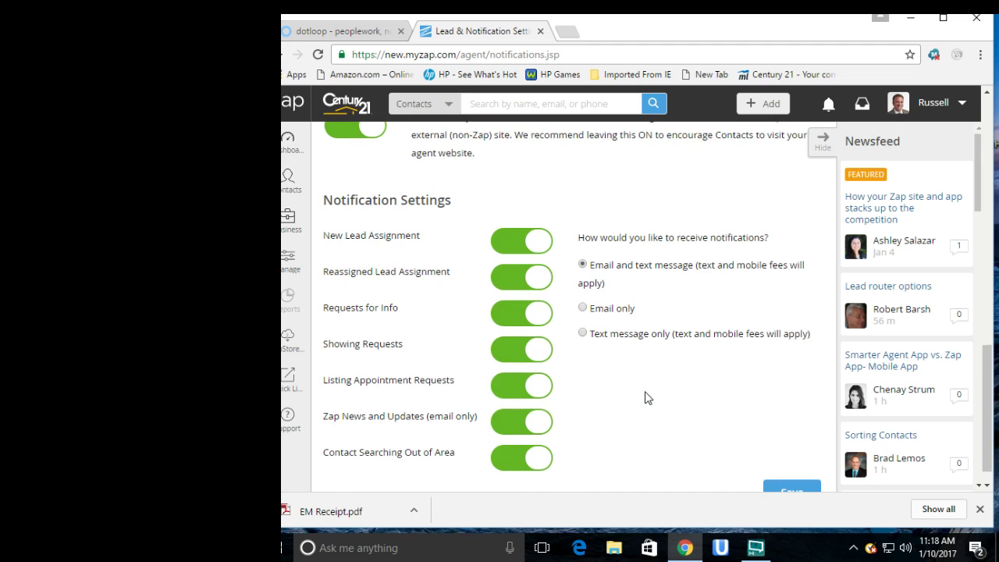
{"action": "scroll", "coordinate": [647, 398], "scroll_direction": "up", "scroll_amount": 2}
{"action": "scroll", "coordinate": [643, 398], "scroll_direction": "down", "scroll_amount": 1}
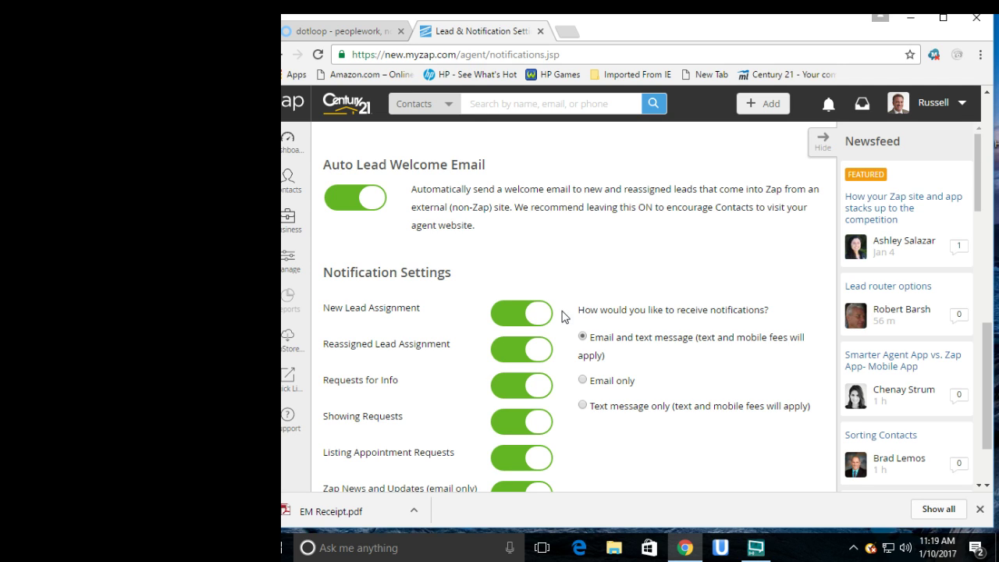
{"action": "scroll", "coordinate": [560, 312], "scroll_direction": "down", "scroll_amount": 1}
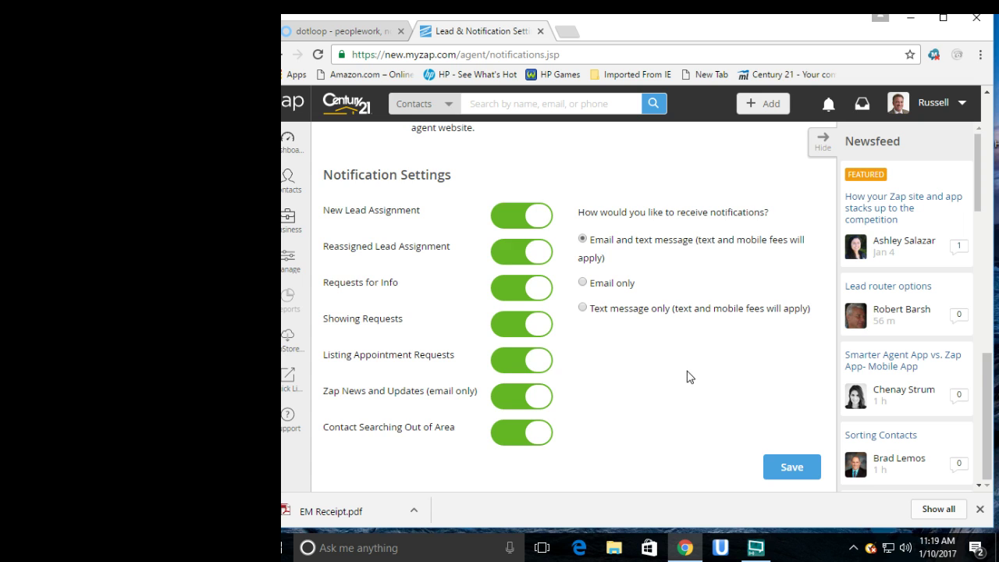
{"action": "scroll", "coordinate": [686, 372], "scroll_direction": "up", "scroll_amount": 6}
{"action": "scroll", "coordinate": [680, 373], "scroll_direction": "up", "scroll_amount": 2}
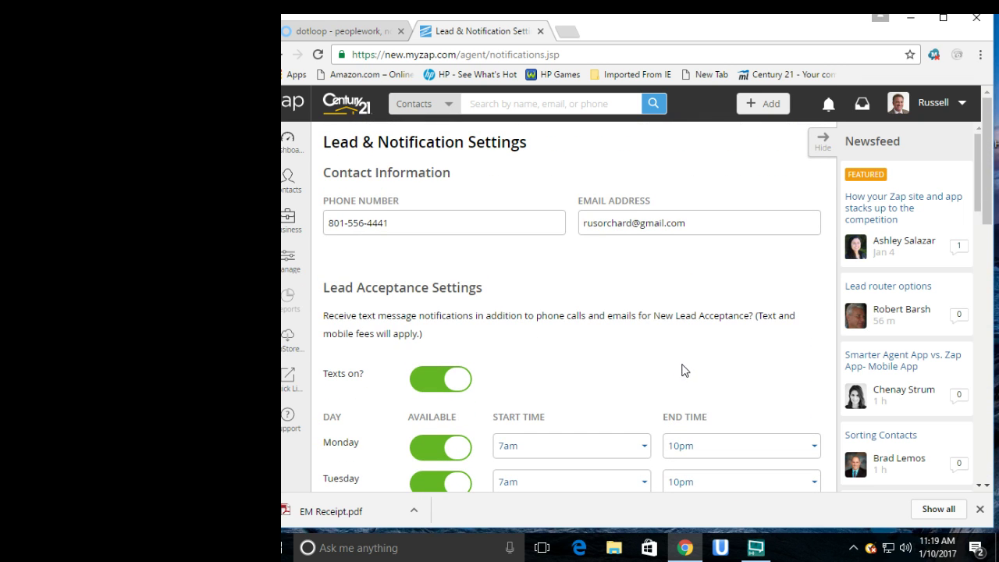
- Leave the notification settings for the Dashboard and open the Contacts list
{"action": "left_click", "coordinate": [924, 102]}
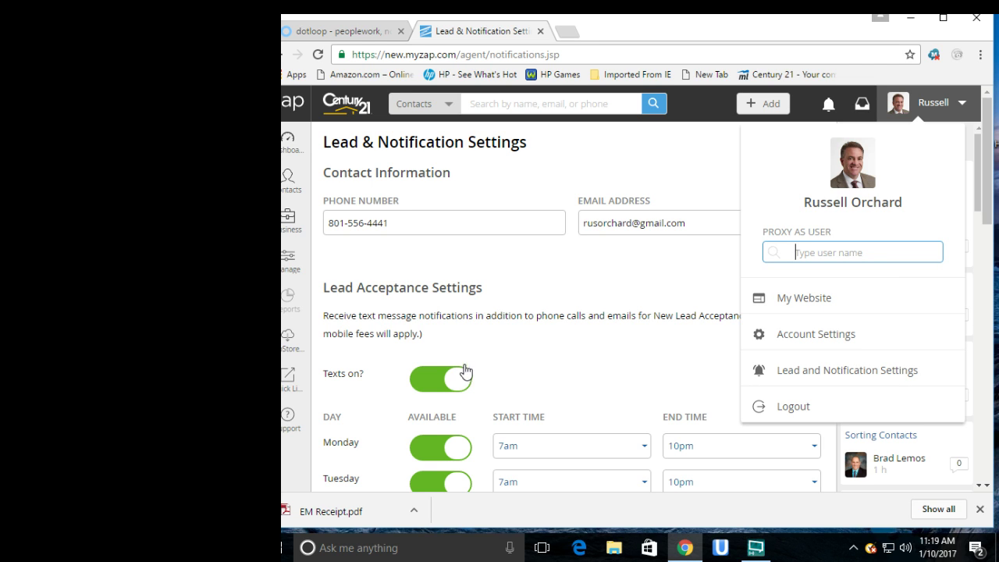
{"action": "left_click", "coordinate": [543, 165]}
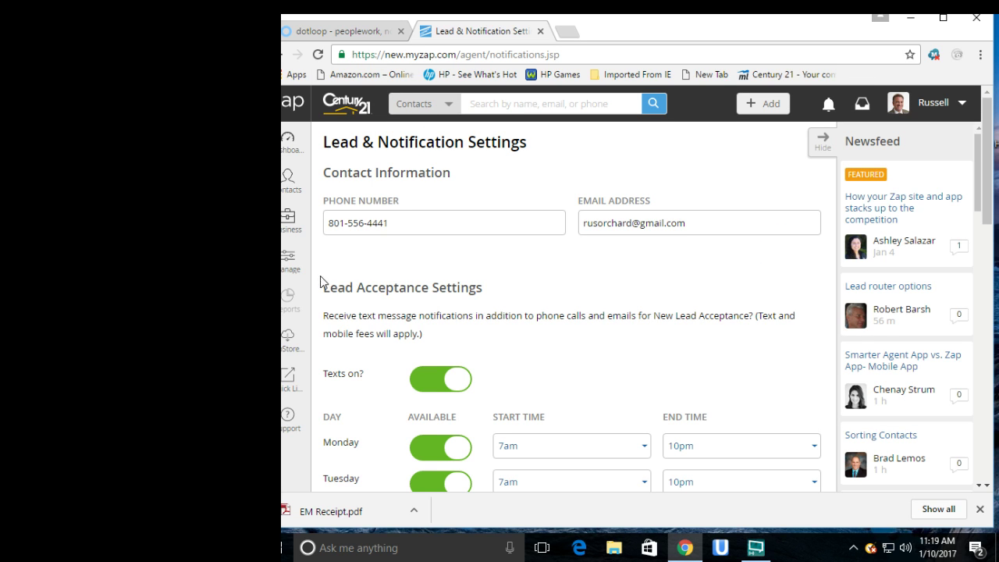
{"action": "left_click", "coordinate": [292, 151]}
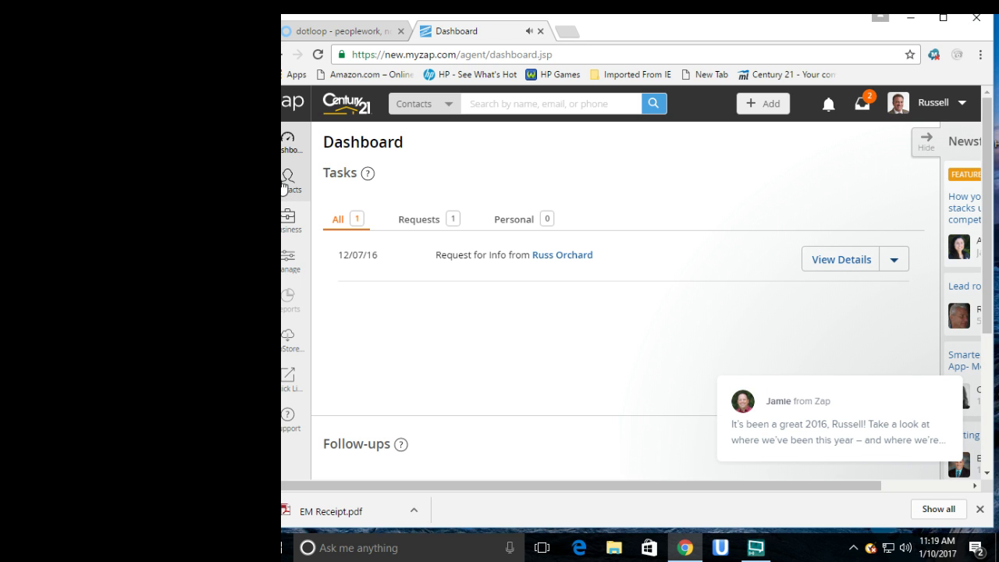
{"action": "left_click", "coordinate": [285, 182]}
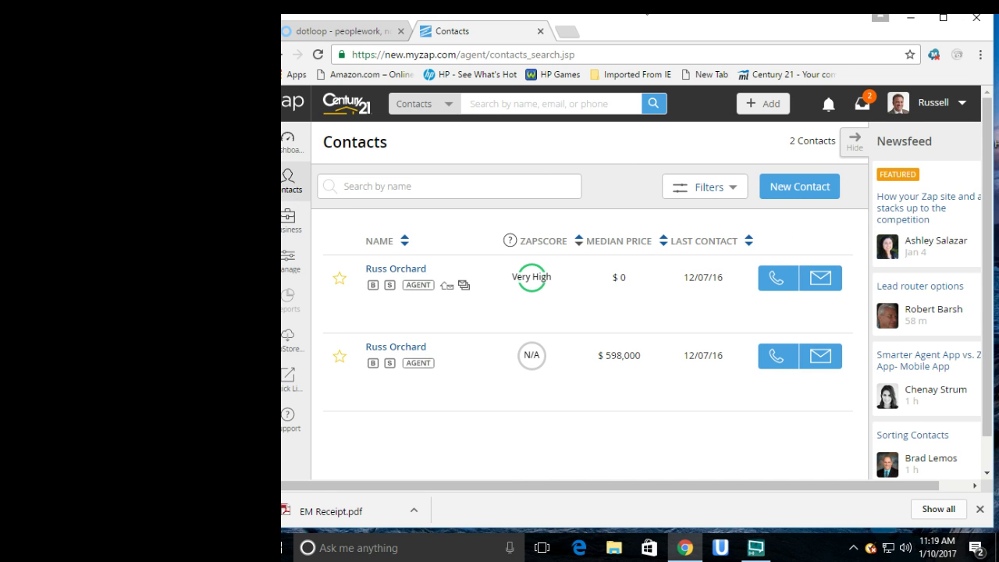
- Review the choices for adding a contact, agent insights, showing or personal task, and view the first contact's ZapScore summary
{"action": "left_click", "coordinate": [751, 110]}
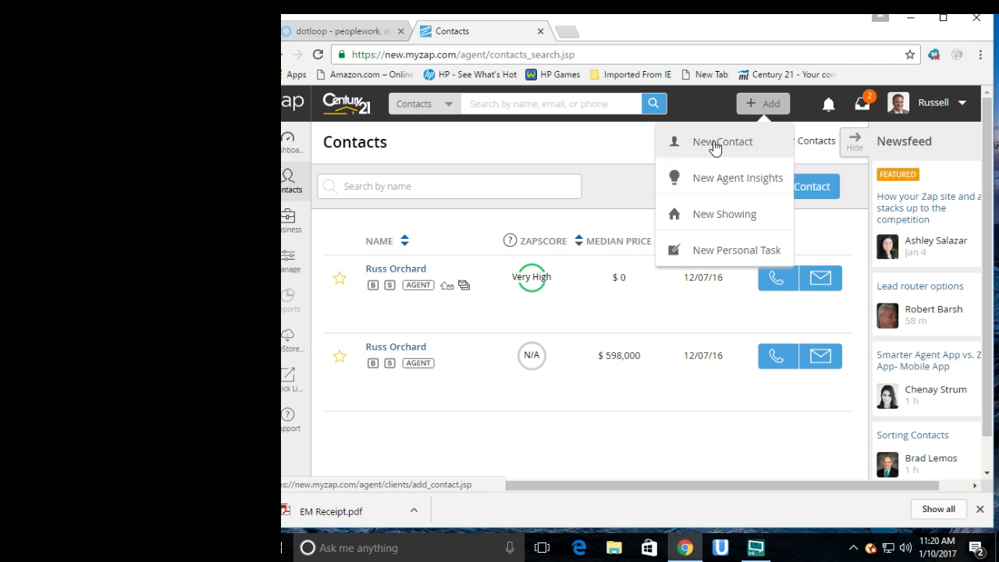
{"action": "mouse_move", "coordinate": [718, 178]}
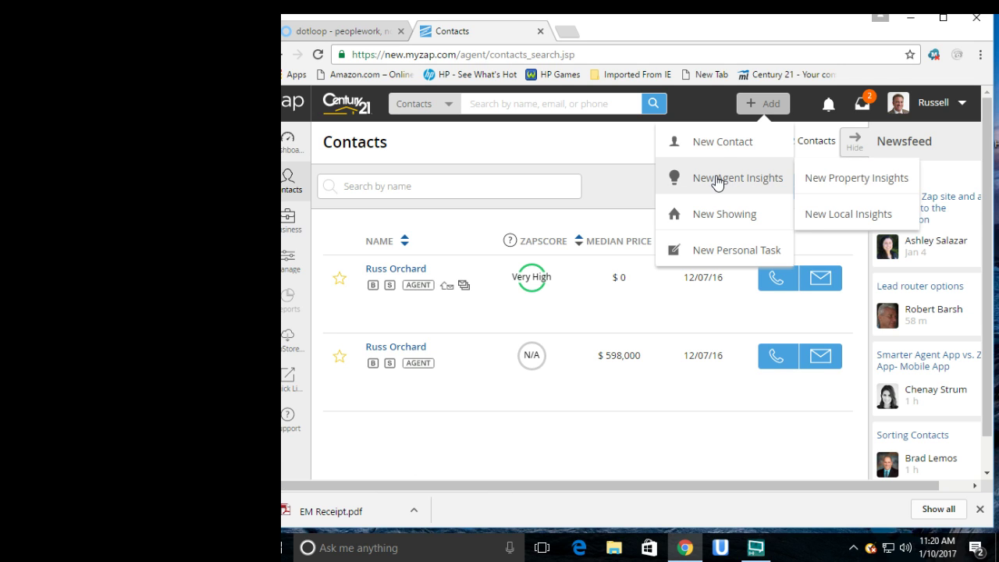
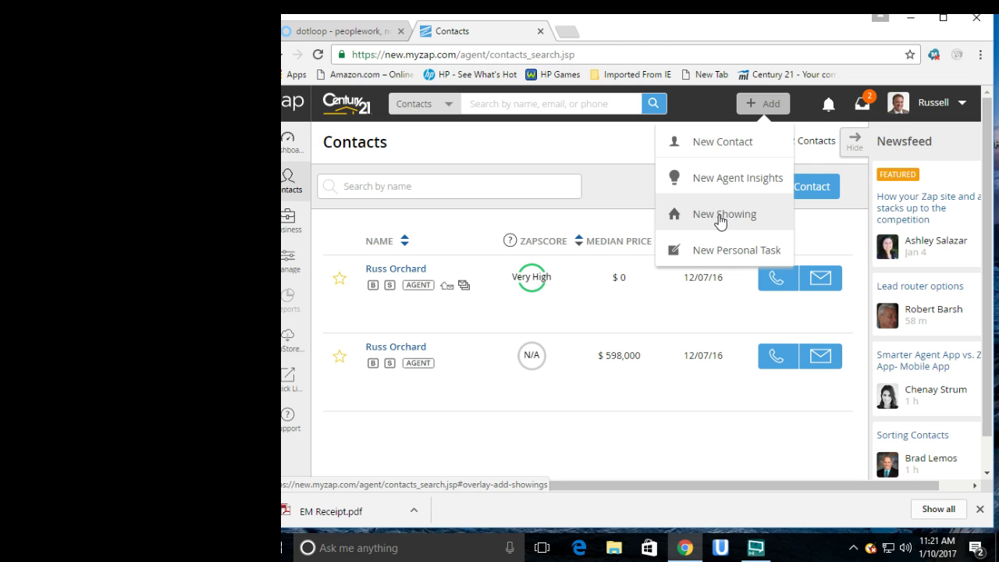
{"action": "left_click", "coordinate": [625, 186]}
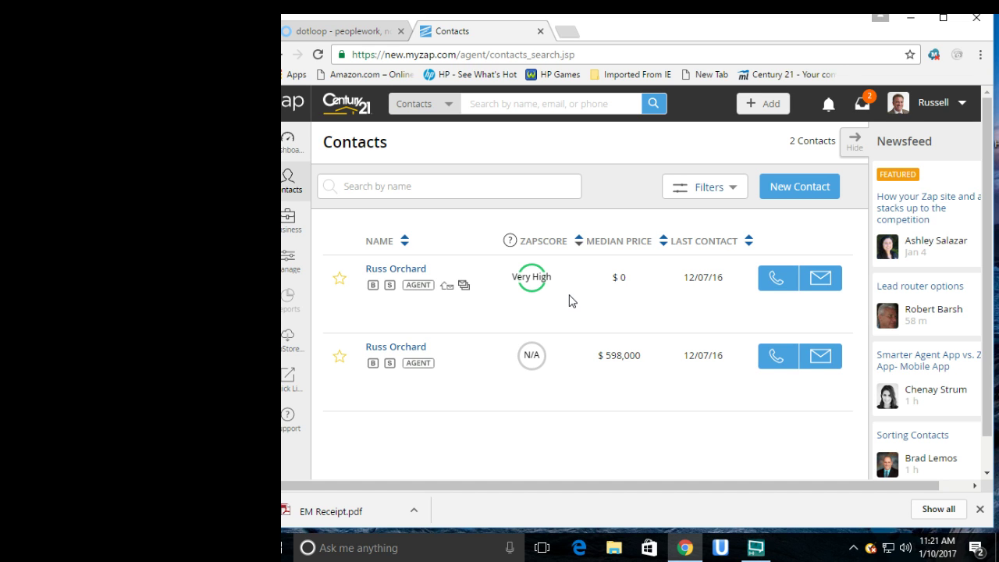
{"action": "mouse_move", "coordinate": [539, 276]}
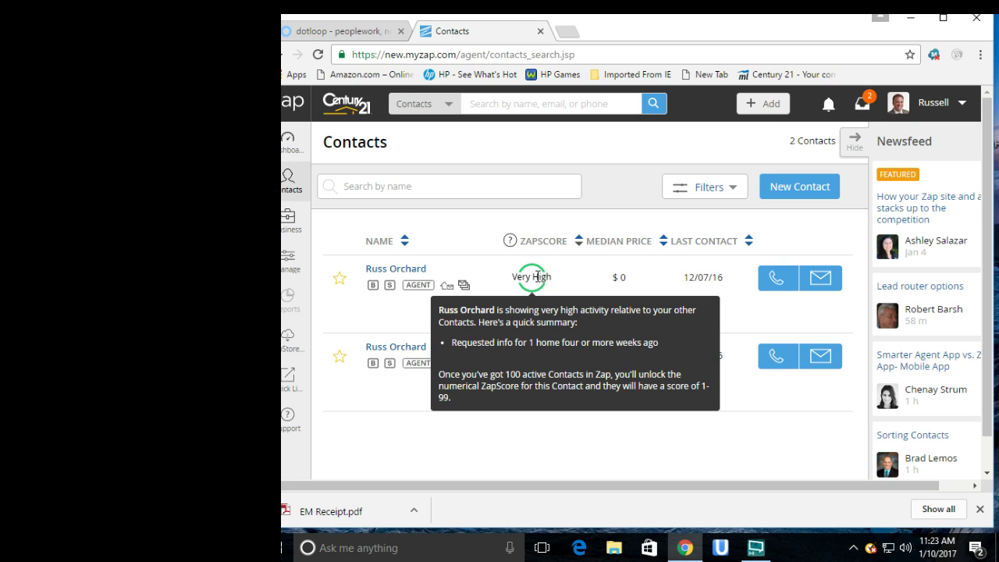
- Record a call to the first contact's cell number, with the contact reached set to Yes and the note "lskdf;lsazfdj;lkf;kalm", and save it
{"action": "left_click", "coordinate": [775, 283]}
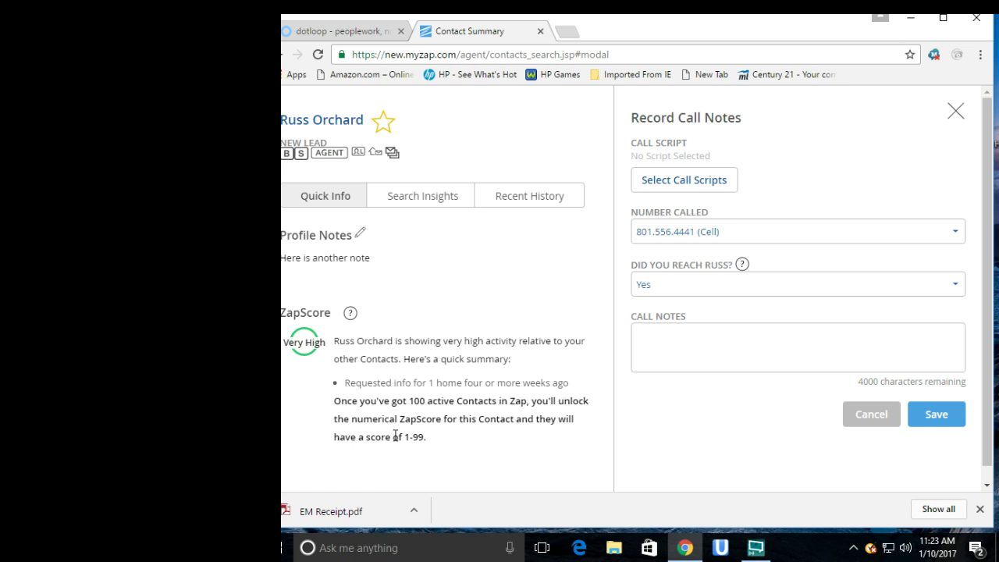
{"action": "left_click", "coordinate": [679, 235]}
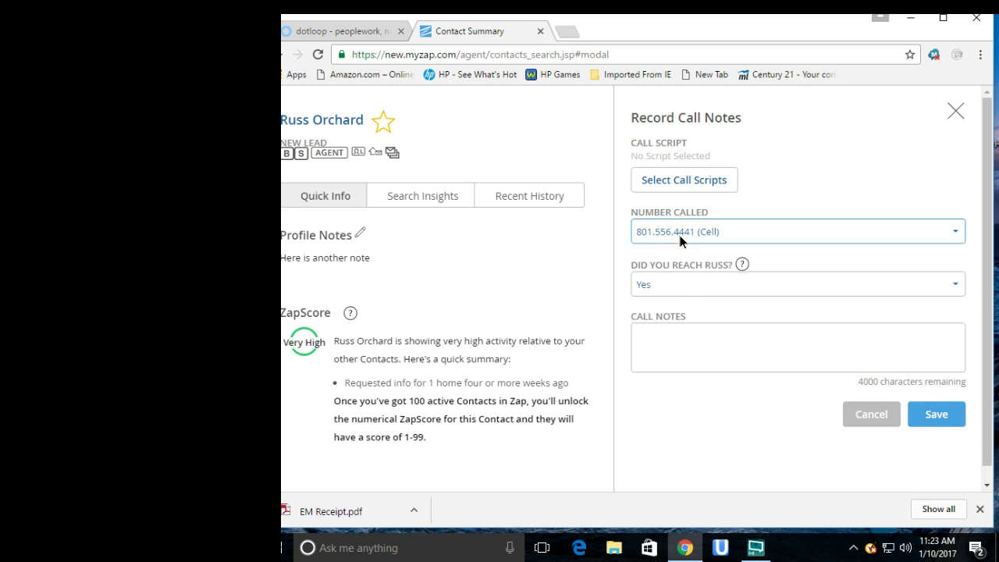
{"action": "left_click", "coordinate": [680, 286]}
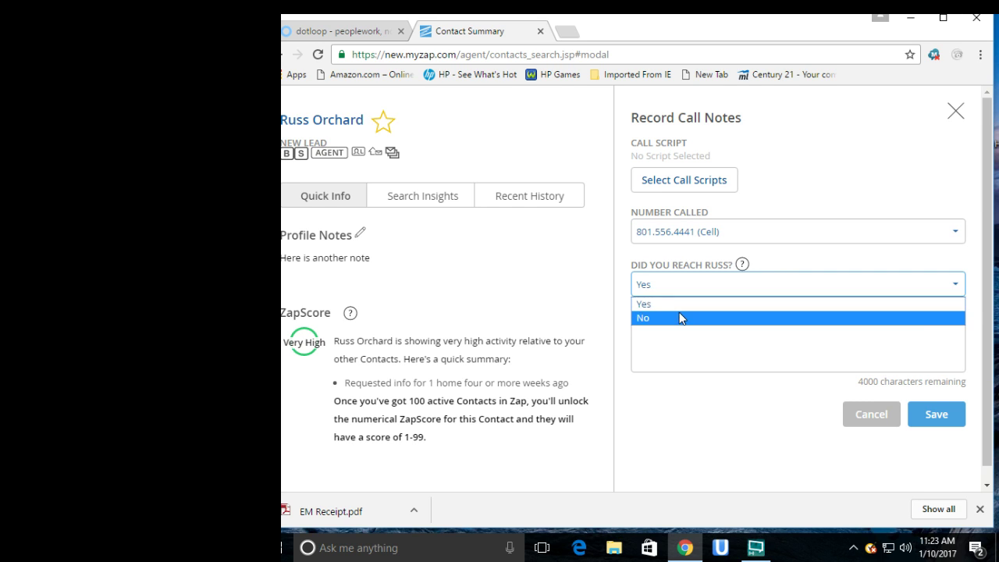
{"action": "left_click", "coordinate": [677, 319]}
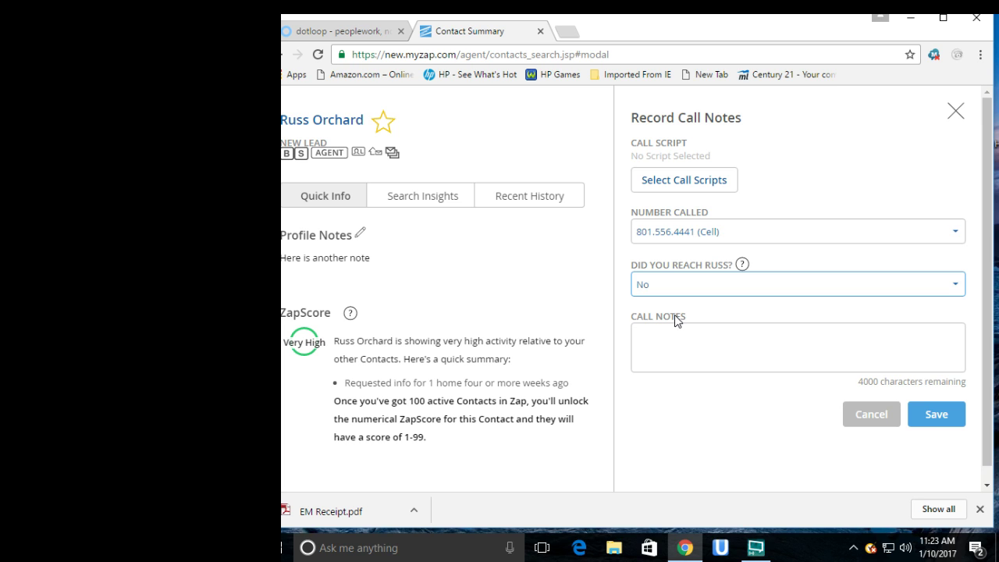
{"action": "left_click", "coordinate": [676, 292]}
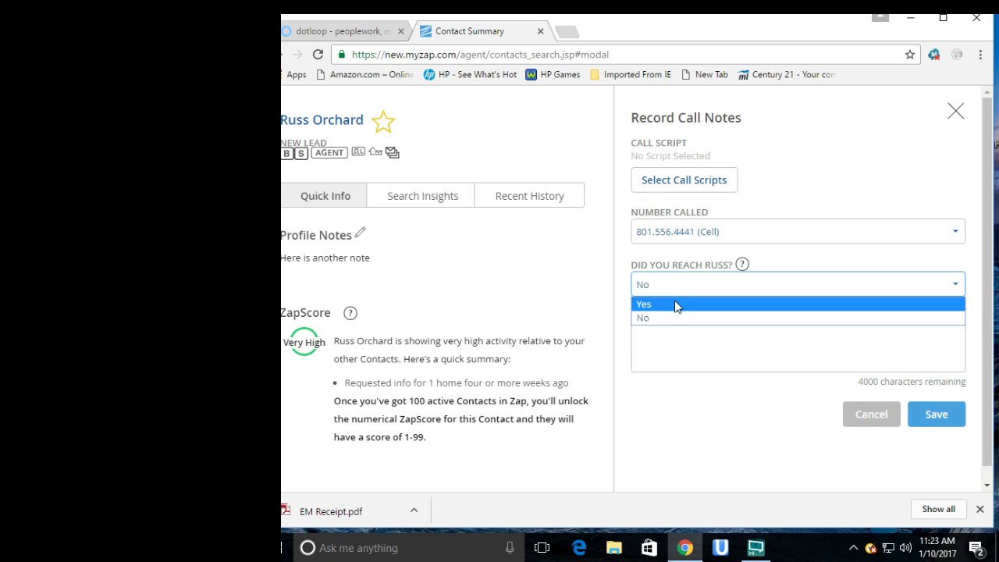
{"action": "left_click", "coordinate": [677, 305]}
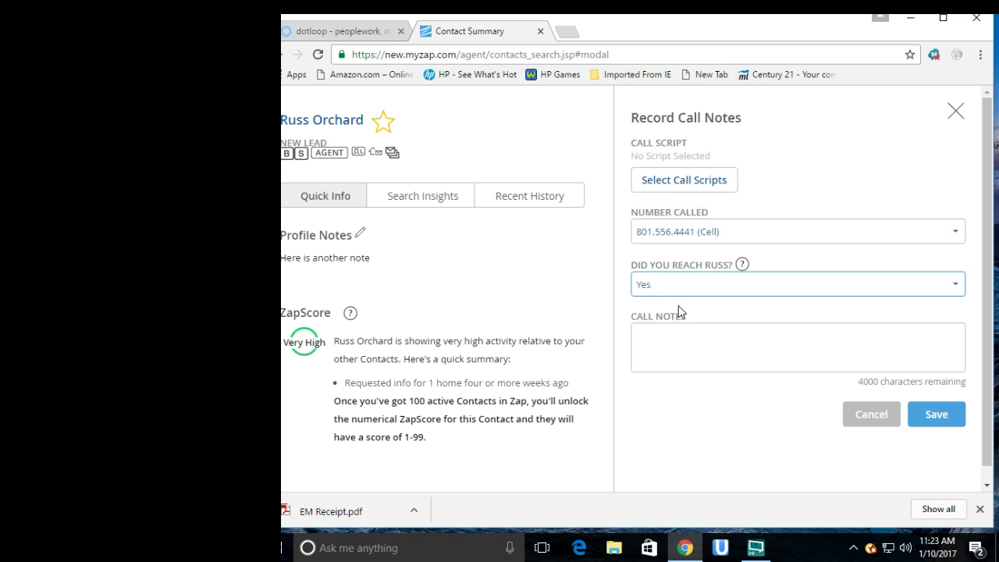
{"action": "left_click", "coordinate": [731, 346]}
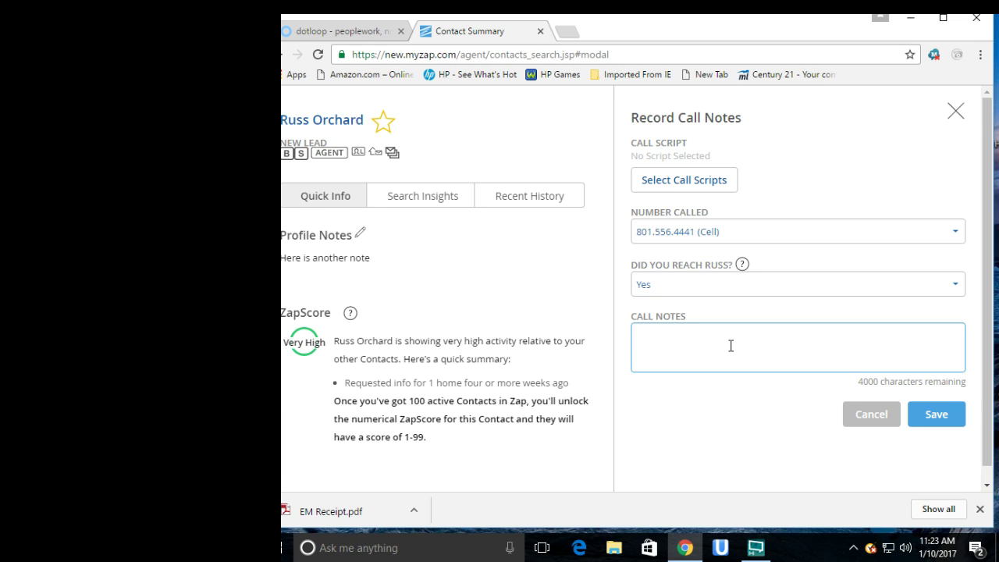
{"action": "type", "text": "lskdf;lsazfdj;lkf;kalm"}
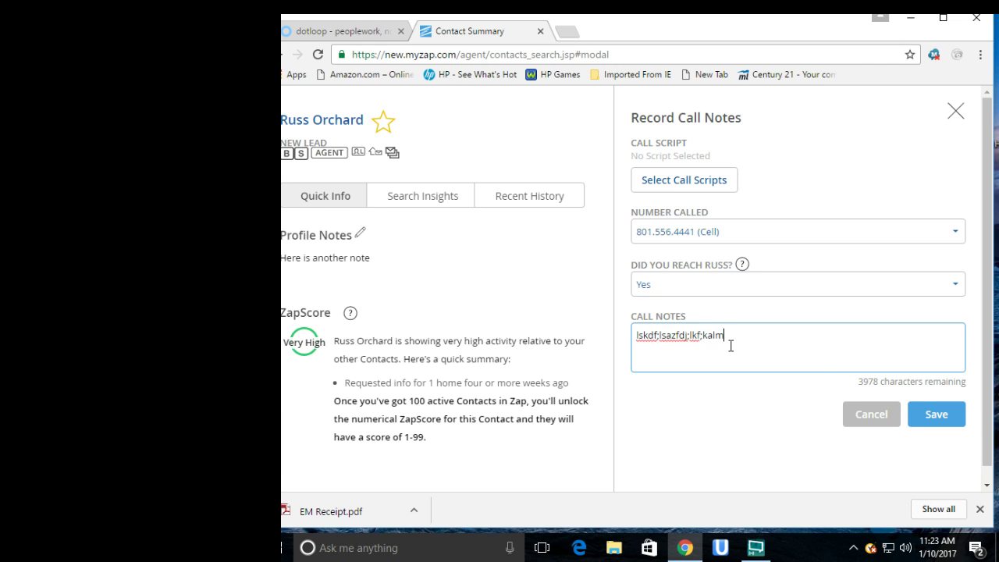
{"action": "left_click", "coordinate": [944, 426]}
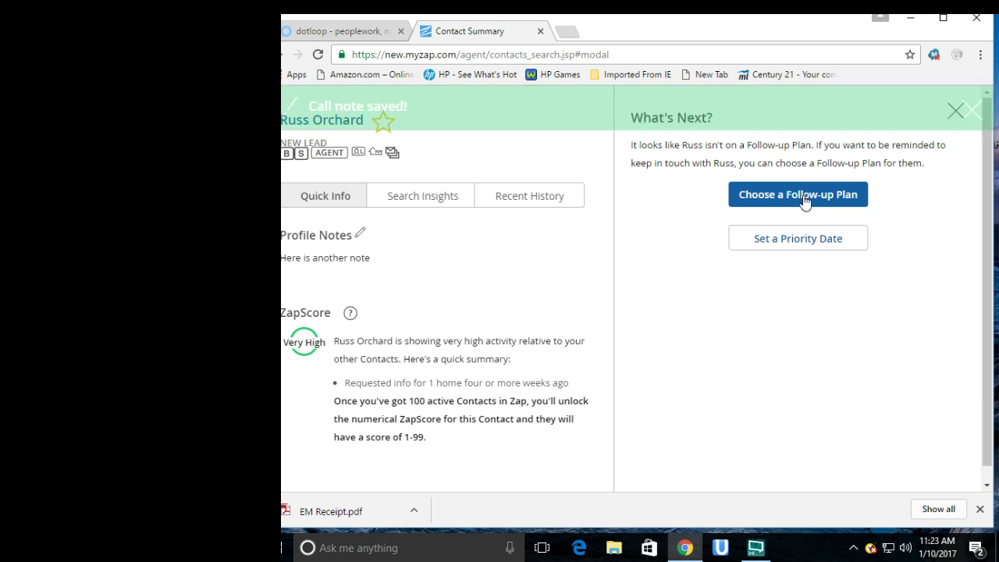
- Set the contact's priority date to 01/29/2017, save it, and return to the Contacts list
{"action": "left_click", "coordinate": [798, 252]}
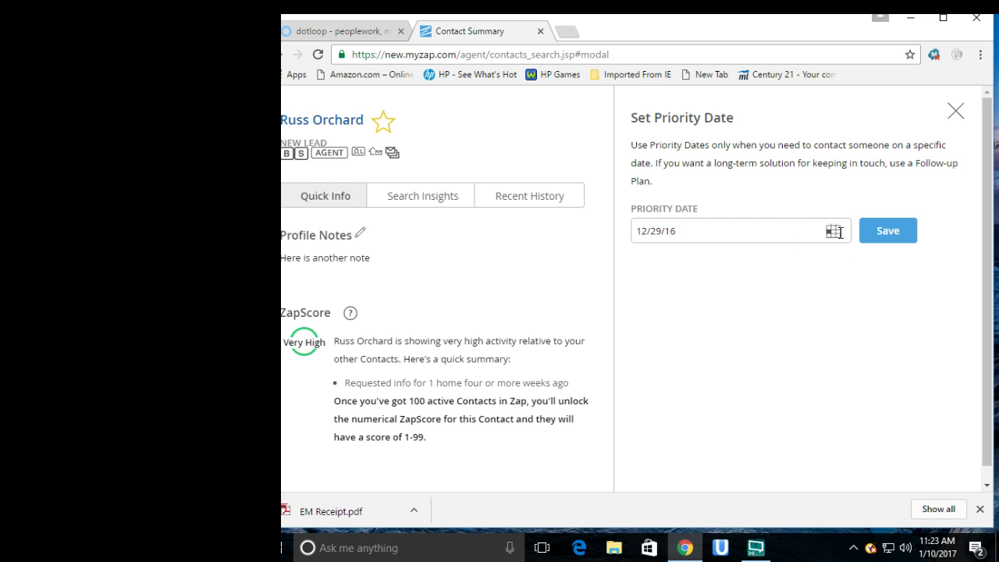
{"action": "left_click", "coordinate": [793, 233]}
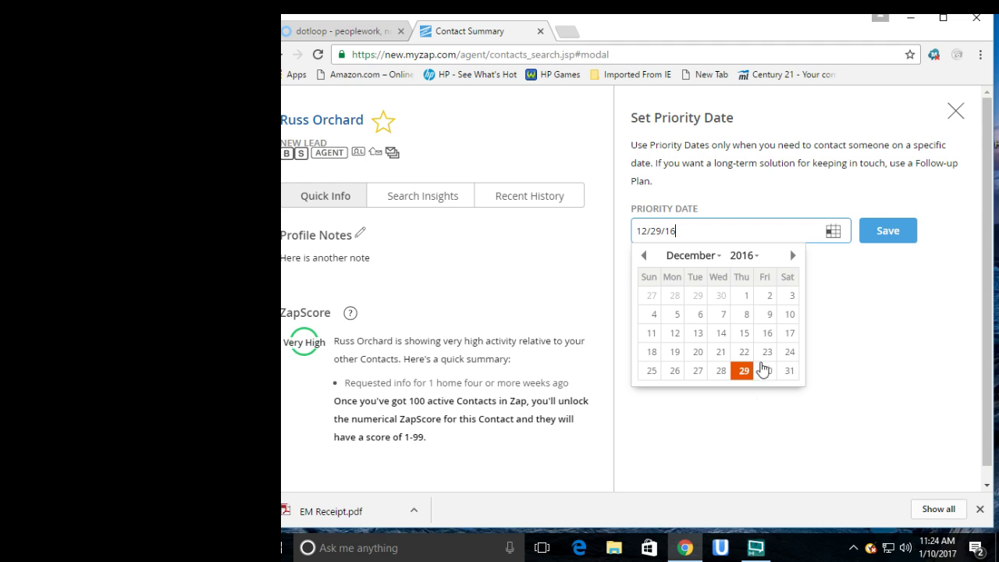
{"action": "left_click", "coordinate": [791, 256]}
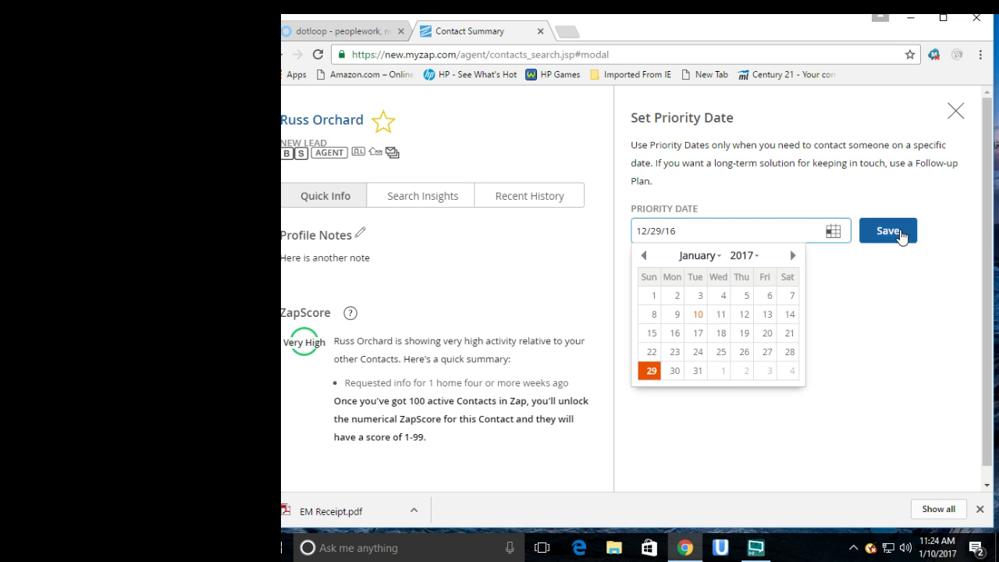
{"action": "left_click", "coordinate": [649, 372]}
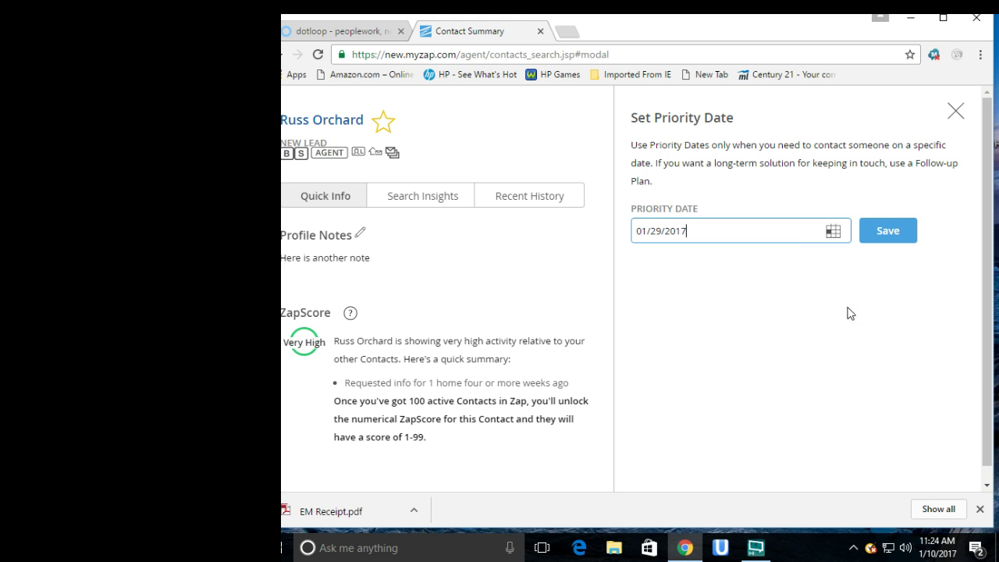
{"action": "left_click", "coordinate": [895, 238]}
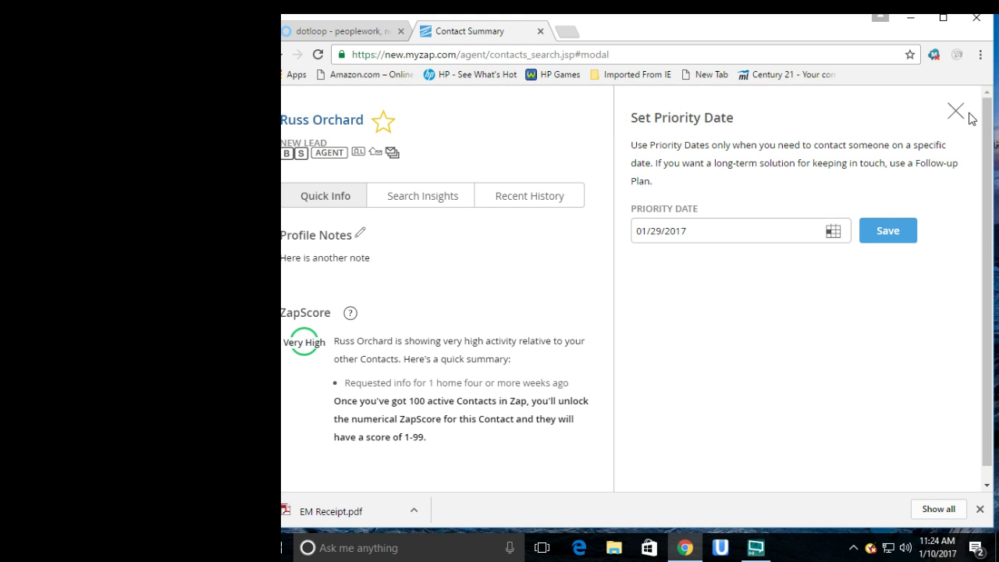
{"action": "left_click", "coordinate": [958, 114]}
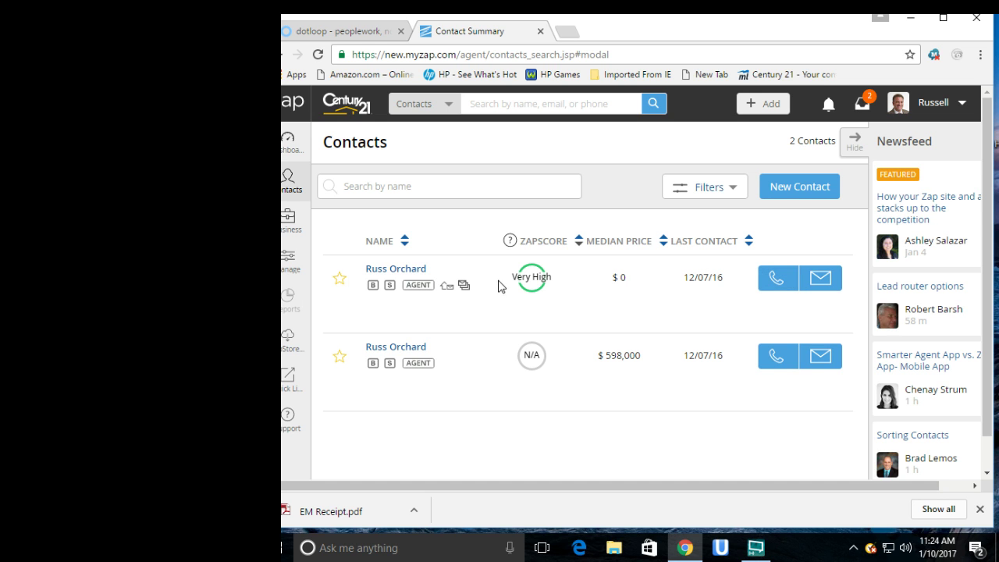
- Open the first contact's full profile and sign in as that contact on the home search website
{"action": "mouse_move", "coordinate": [513, 283]}
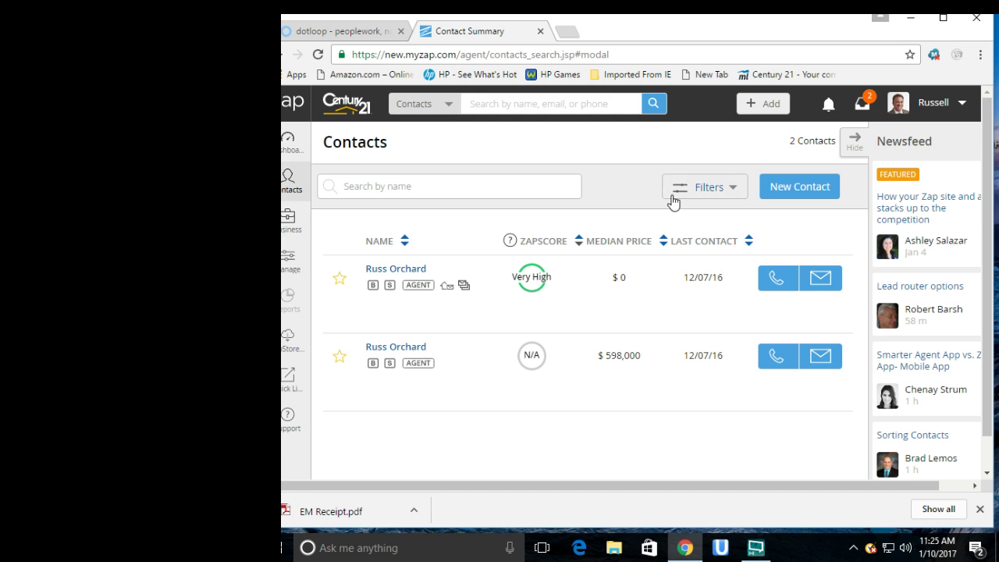
{"action": "left_click", "coordinate": [393, 273]}
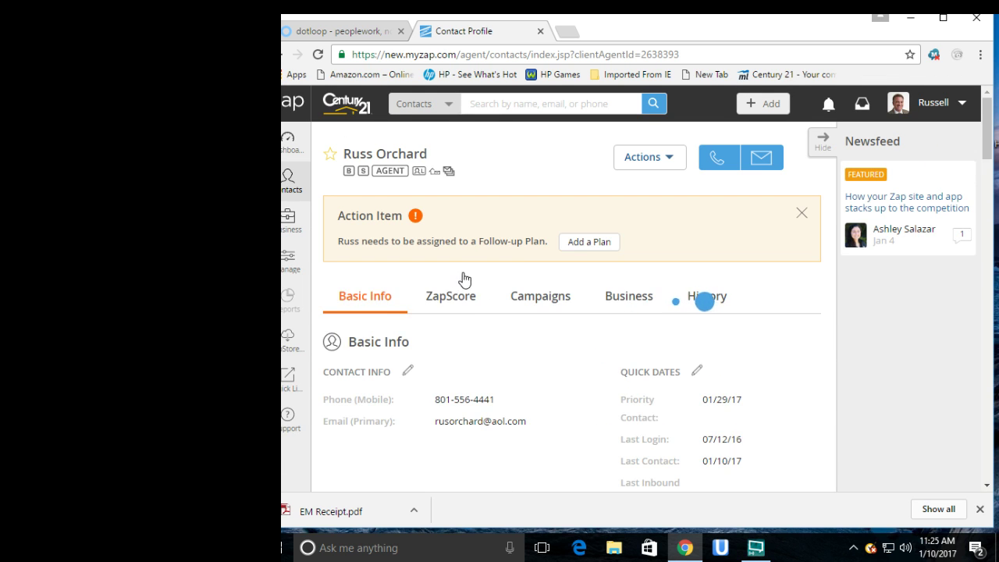
{"action": "left_click", "coordinate": [669, 159]}
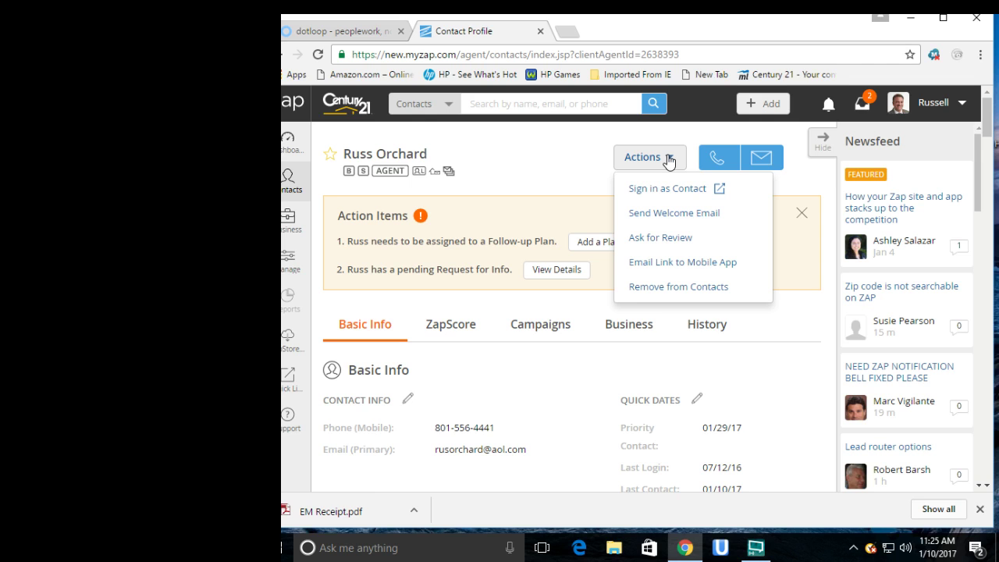
{"action": "left_click", "coordinate": [666, 194]}
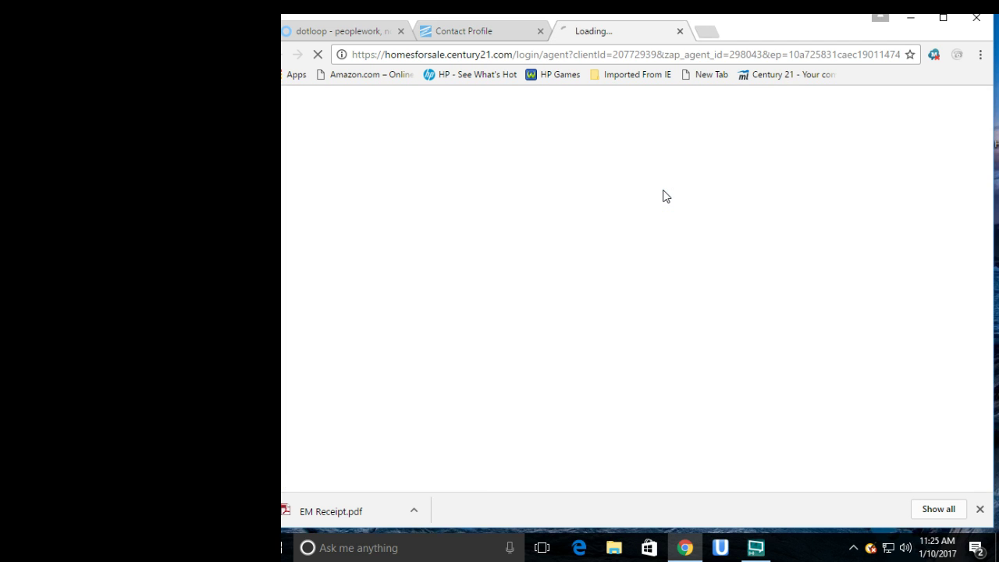